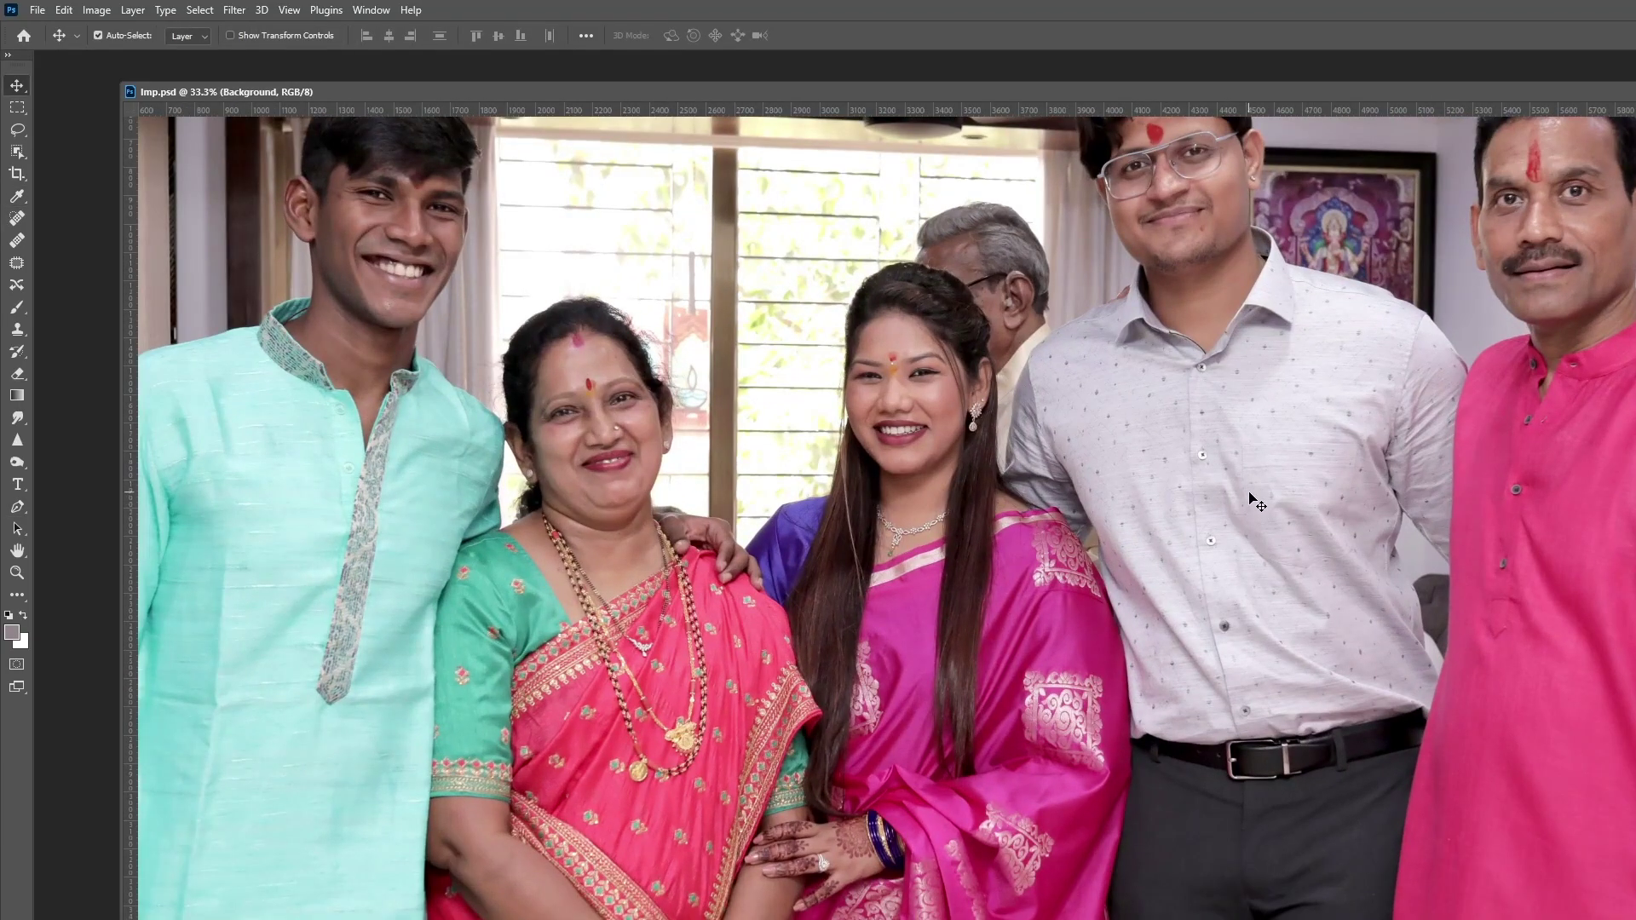
Step: Copy a background patch to a new layer, try it over the older man, then delete it
key(ctrl+j)
key(v)
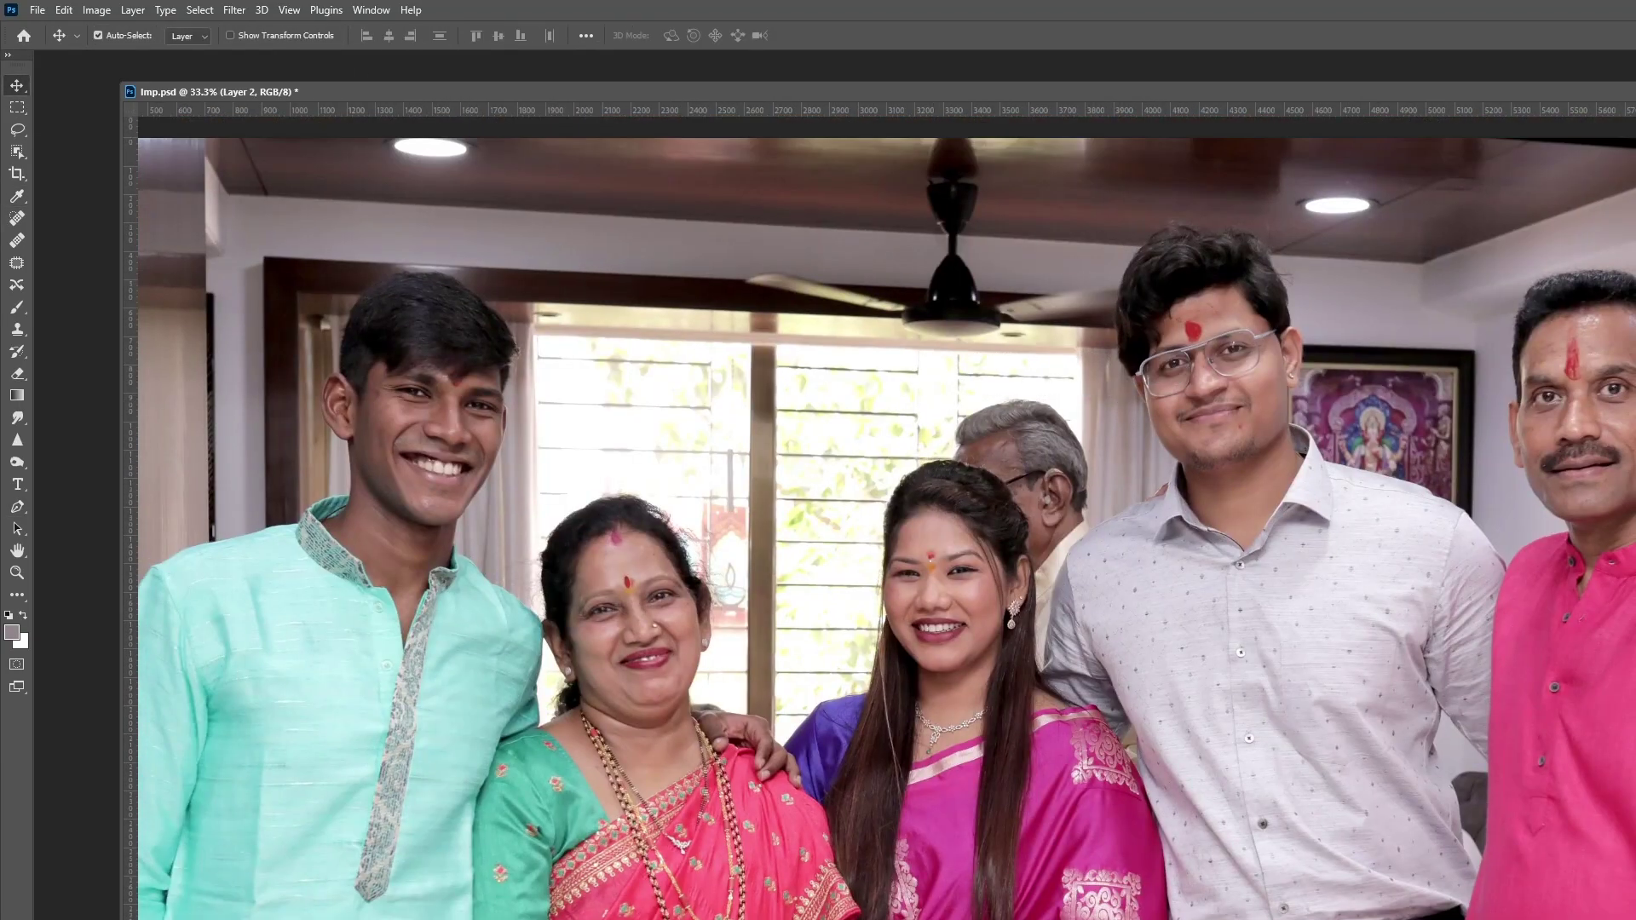
scroll(1159, 477, up, 1)
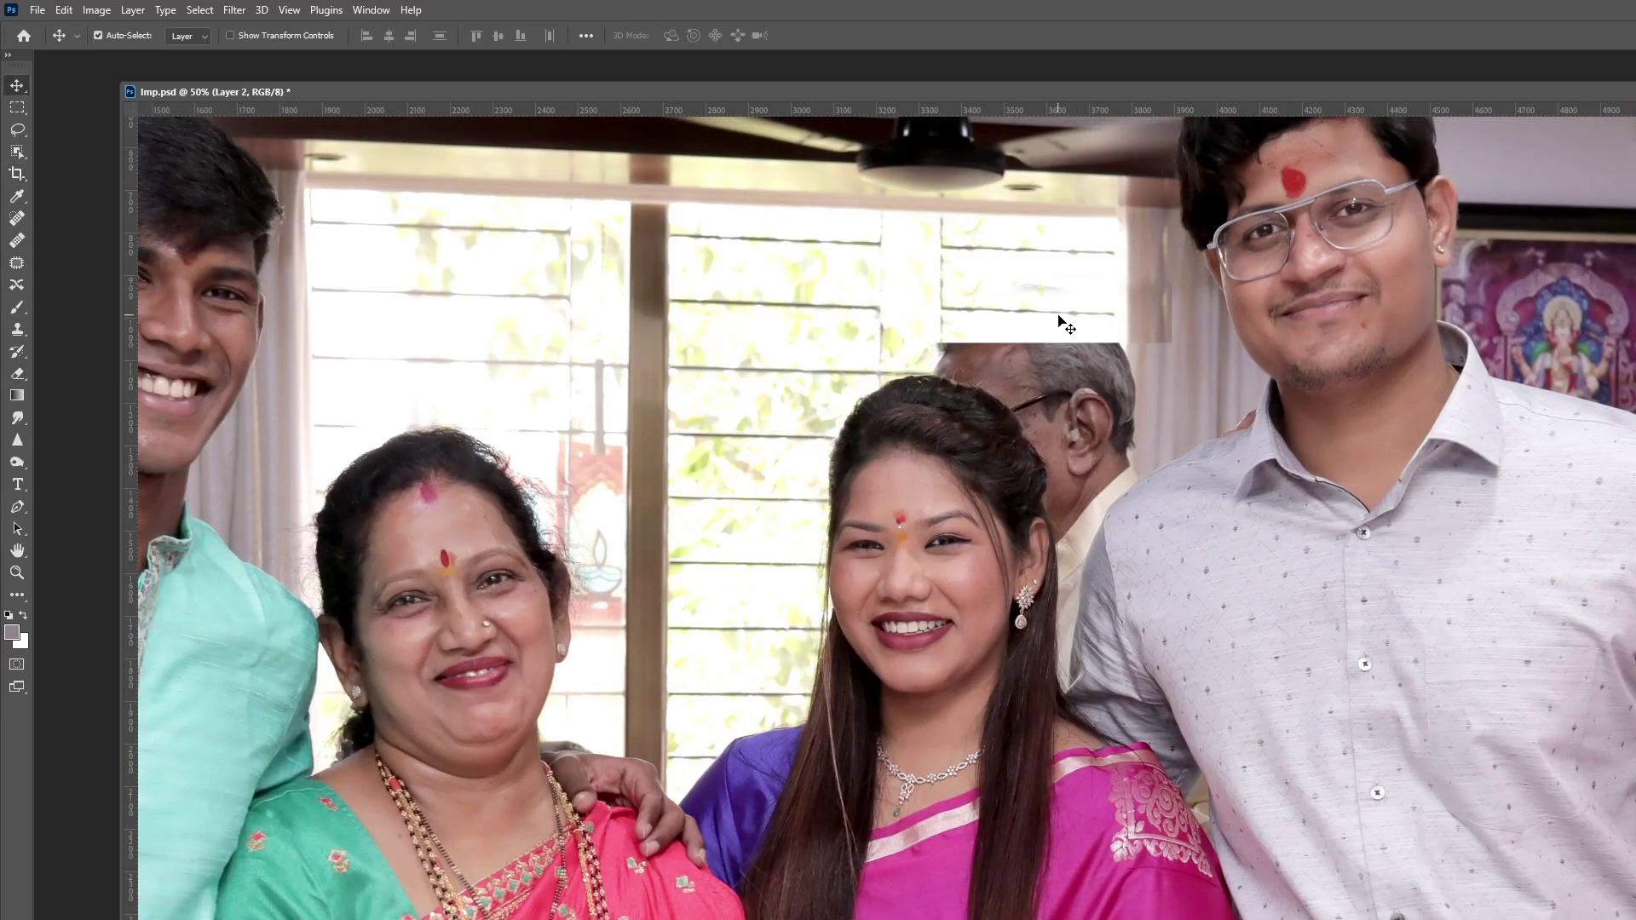
mouse_move(1152, 350)
mouse_down()
mouse_move(1087, 274)
mouse_move(1156, 373)
mouse_up()
key(ctrl+t)
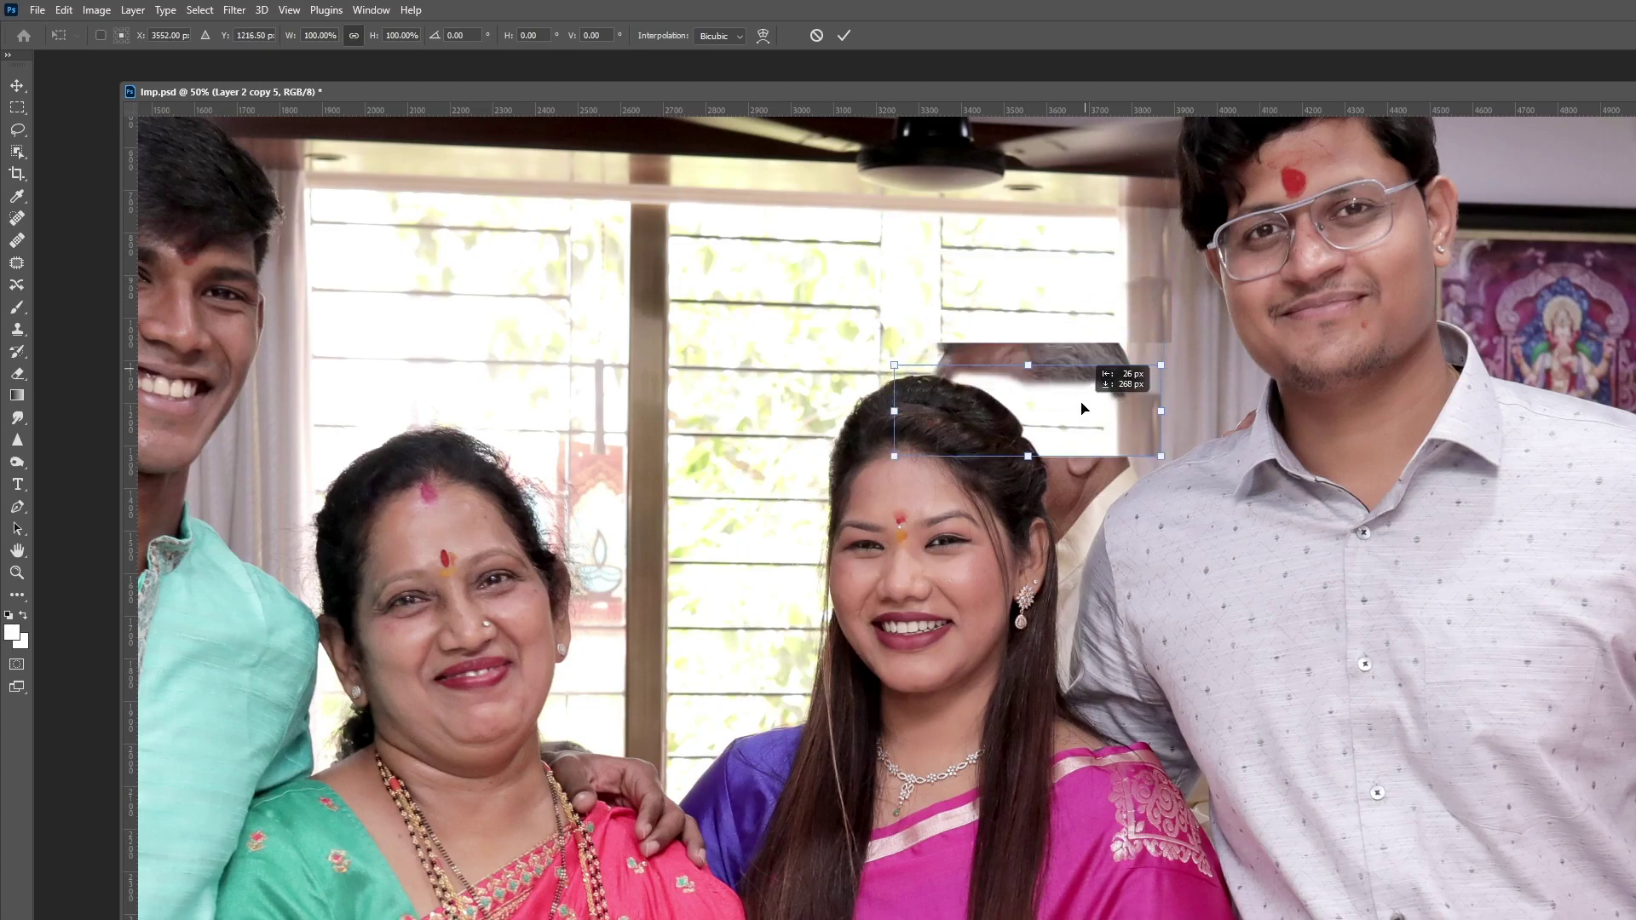
key(Return)
key(Delete)
Step: Copy a window area and move it down over the older man's head
key(m)
drag(1101, 279, 1194, 317)
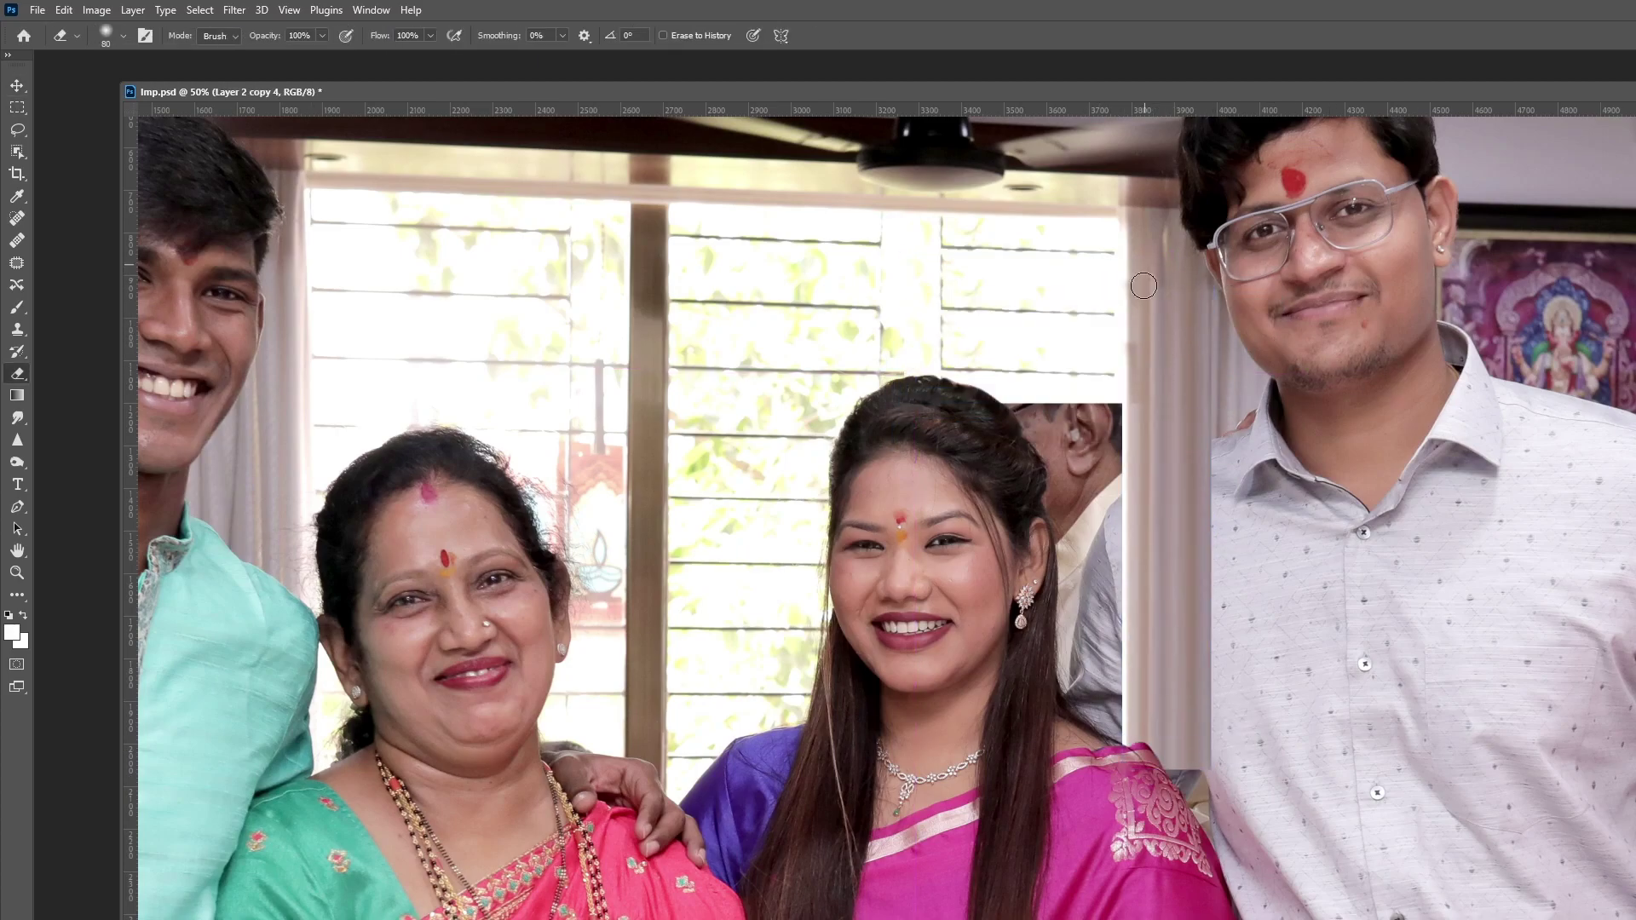
key(v)
drag(1058, 345, 1059, 468)
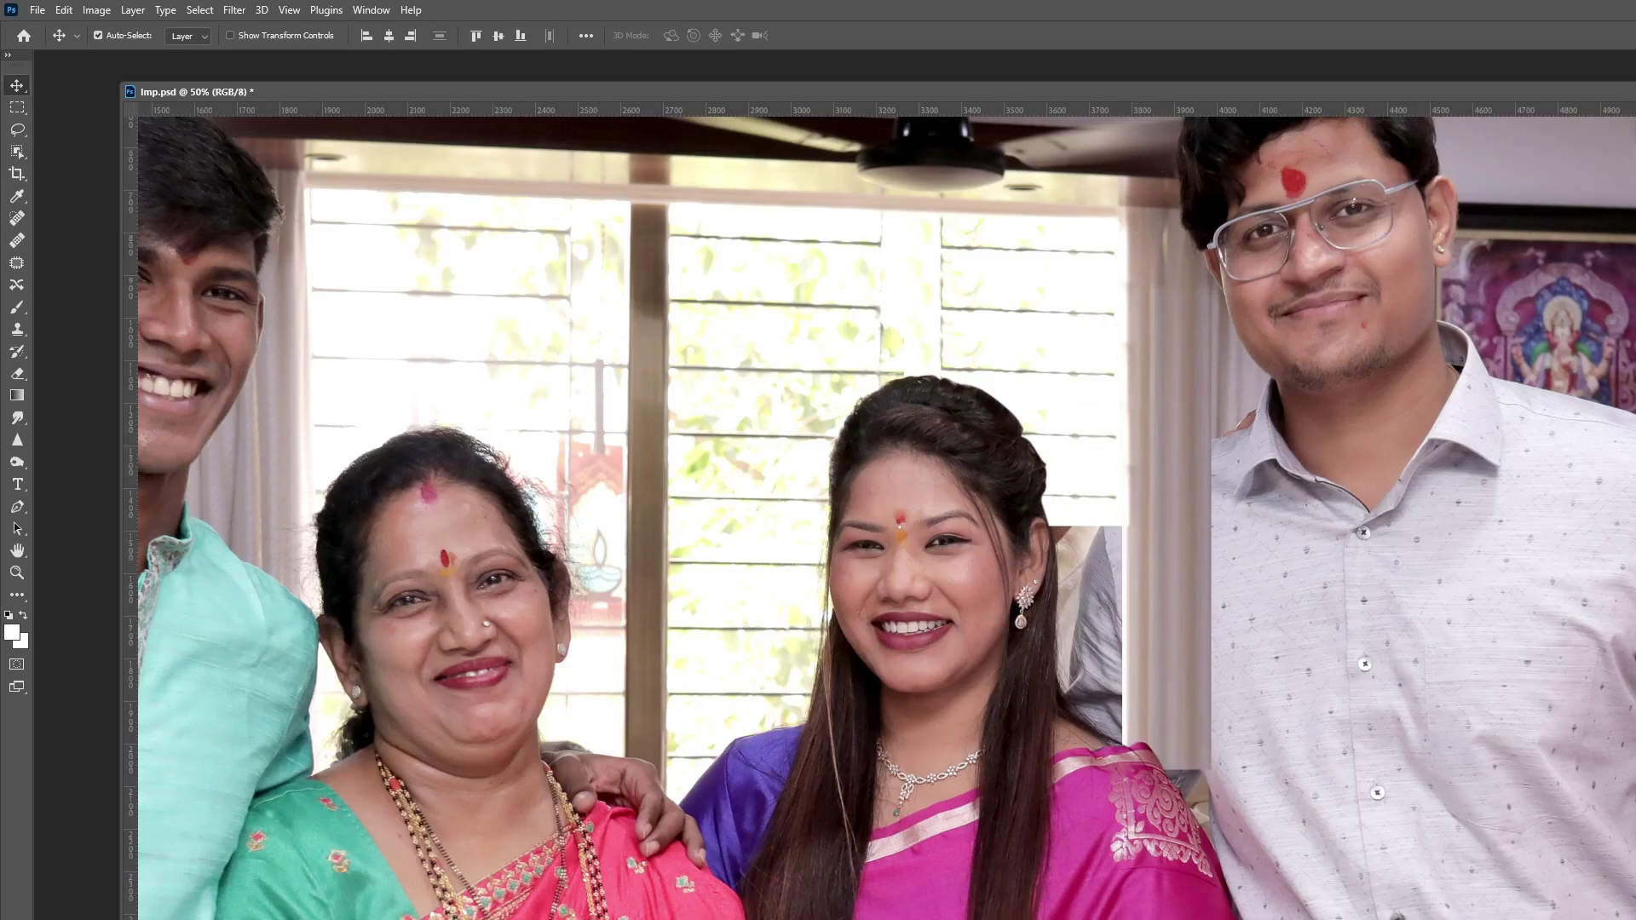
Step: Stretch the top window strip down to fill the remaining gap
click(1168, 597)
key(ctrl+t)
drag(1211, 772, 1212, 878)
key(Return)
key(ctrl+minus)
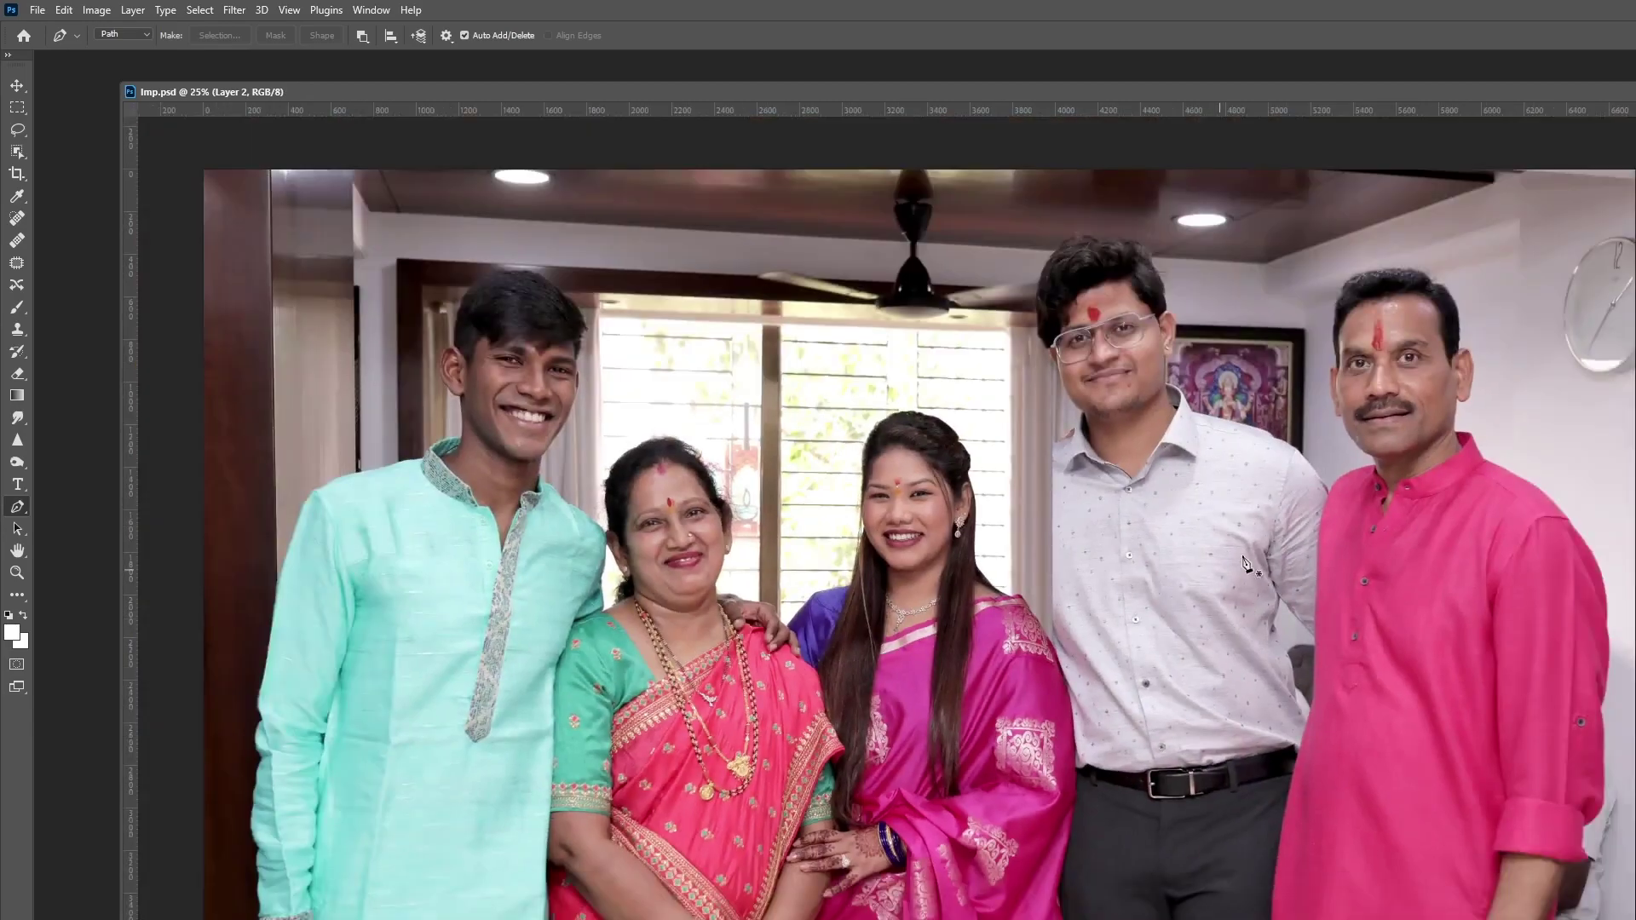
Step: Cover the grey-shirt man with a Gaussian-blurred wall patch and a flipped door-frame copy
key(e)
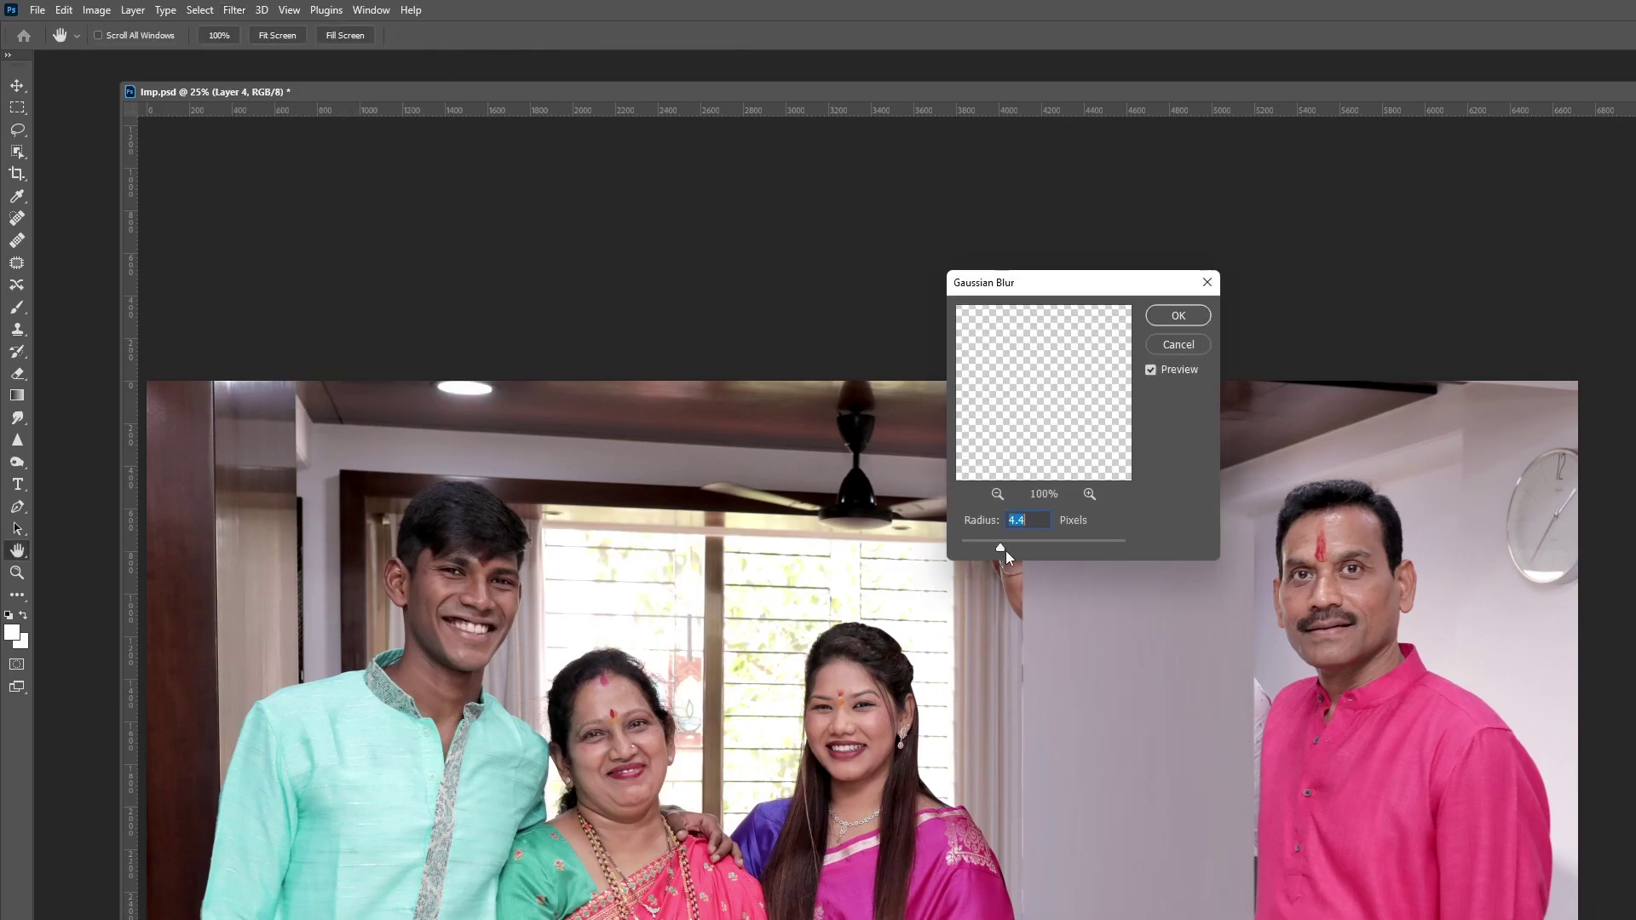
key(Return)
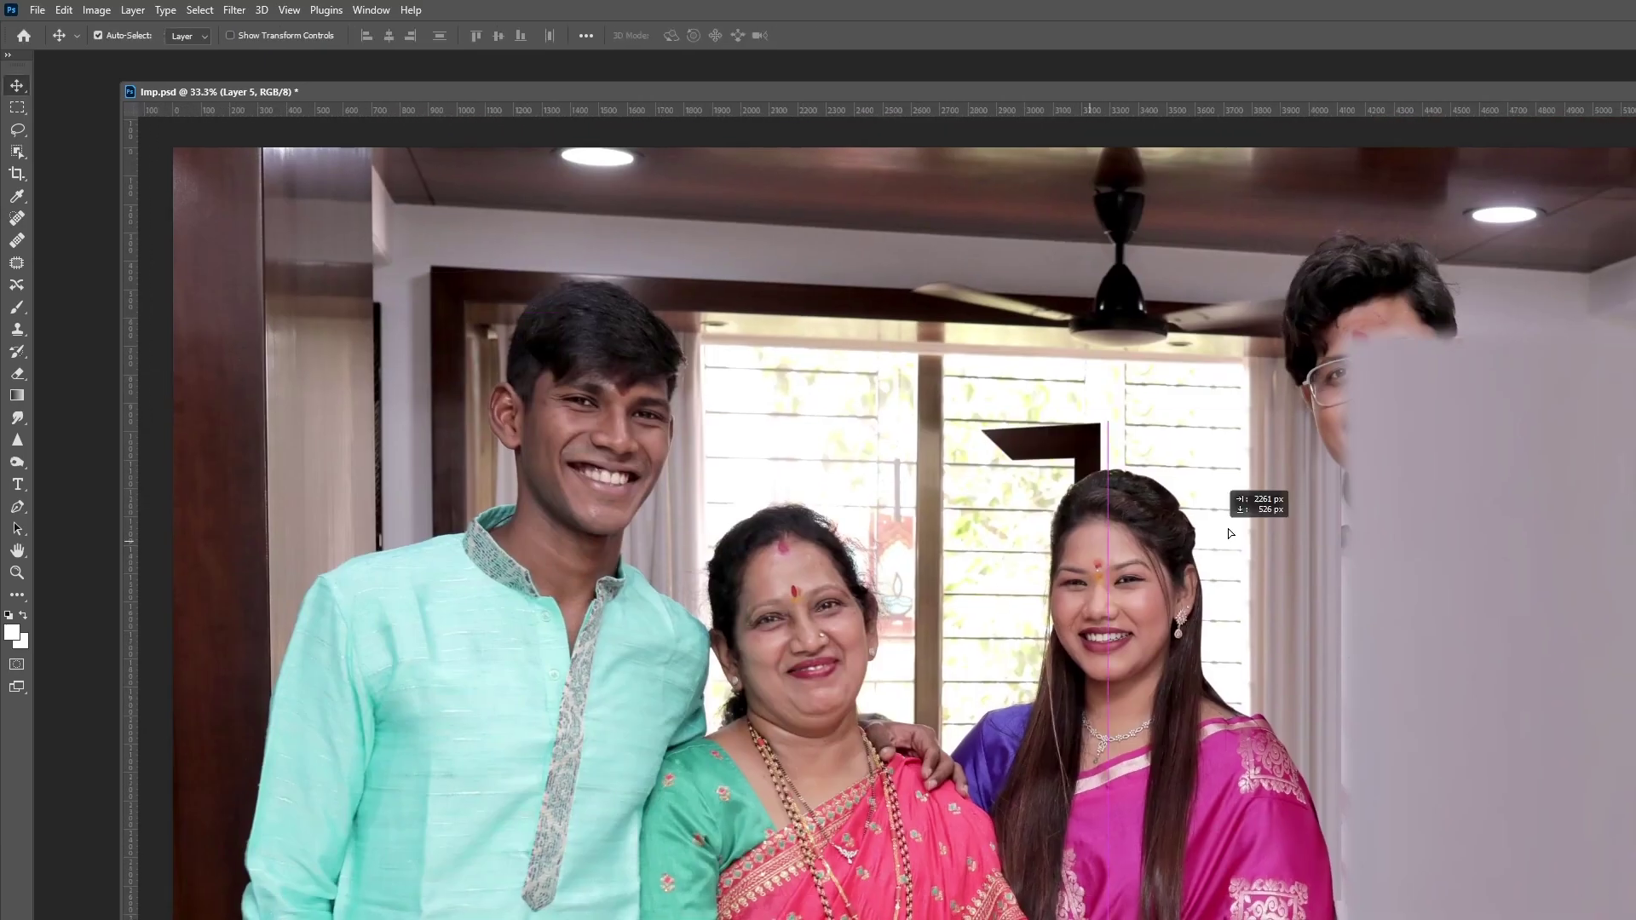
drag(1214, 522, 1325, 408)
key(ctrl+t)
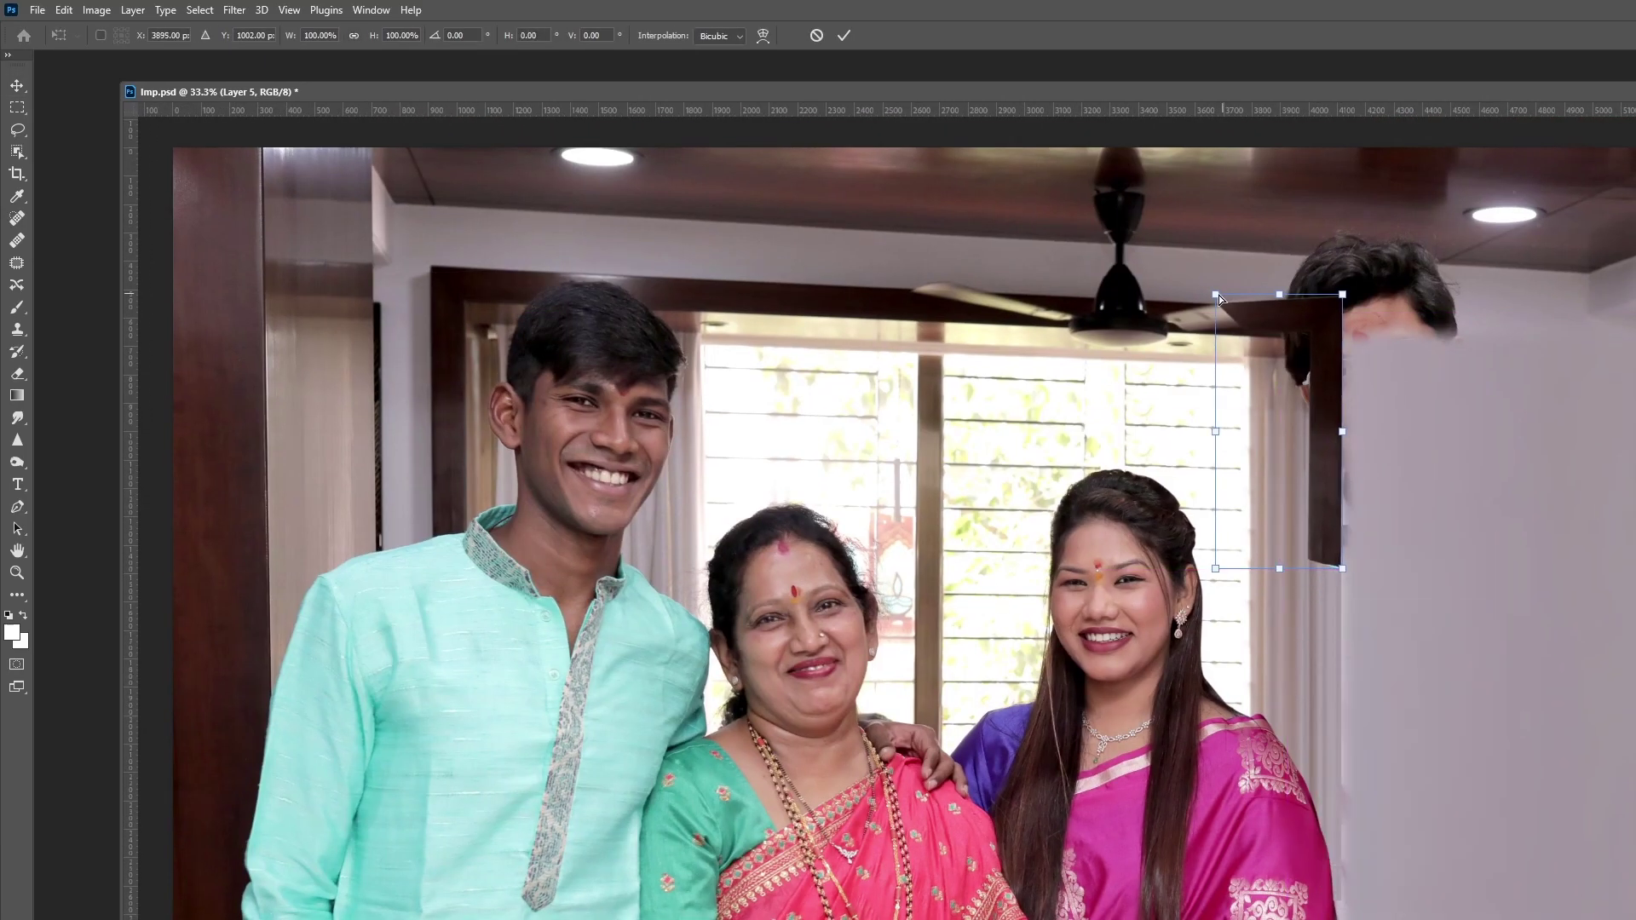
key(Return)
key(m)
drag(1319, 543, 1350, 919)
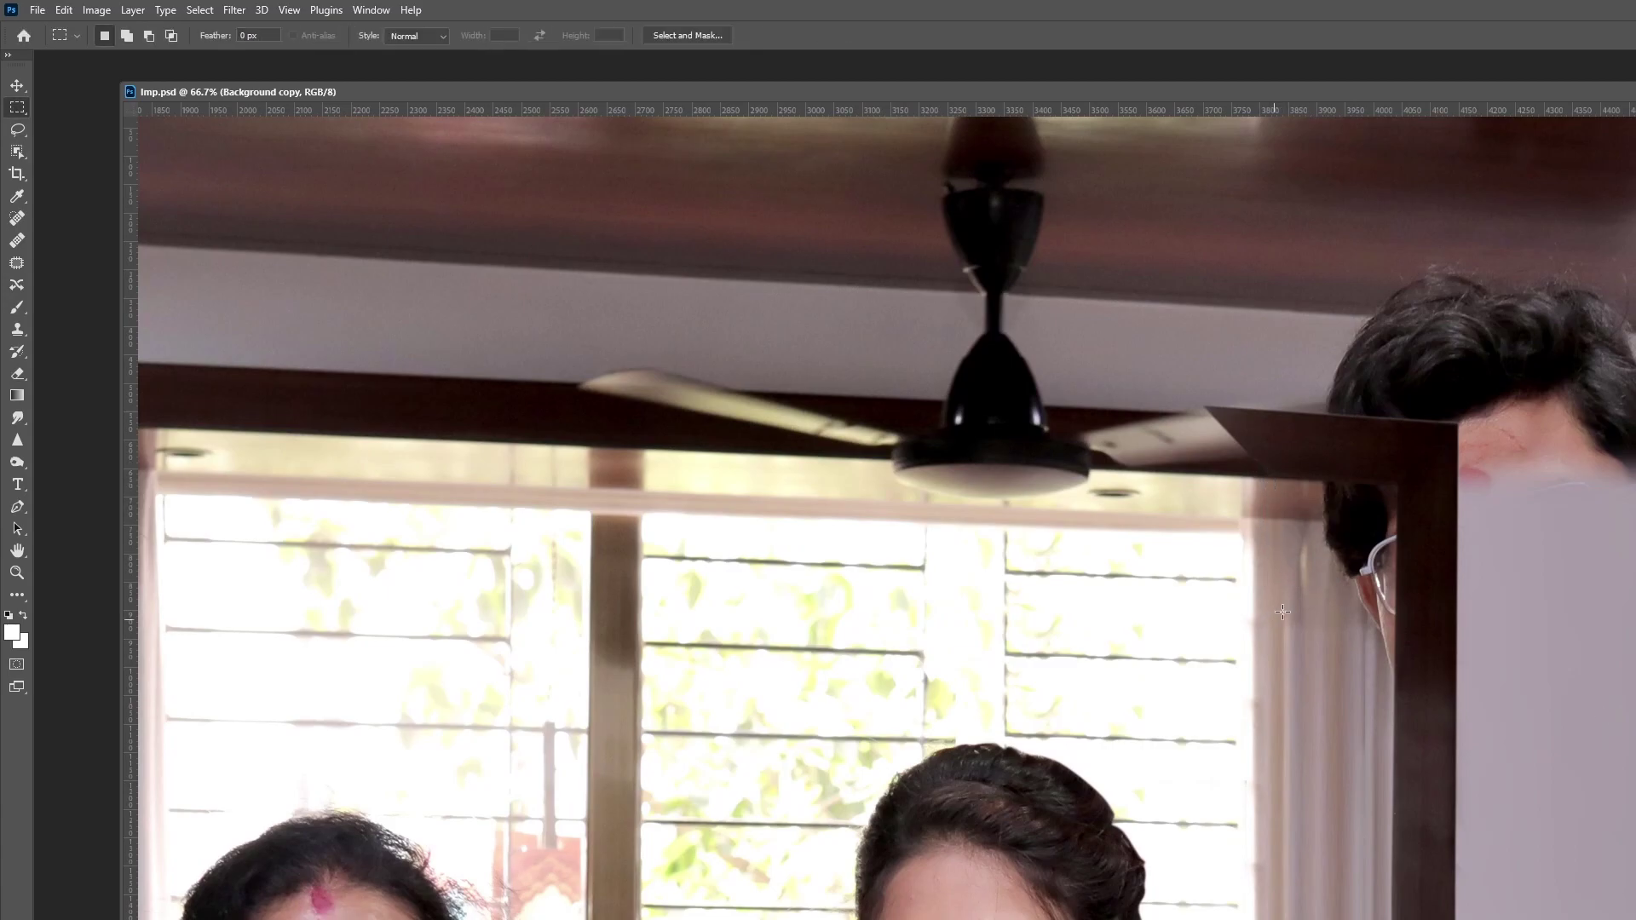
Step: Copy the door-frame strip, stretch and straighten it, and extend it upward as curtain
key(ctrl+j)
key(ctrl+t)
drag(1276, 597, 1412, 612)
drag(1265, 530, 1361, 591)
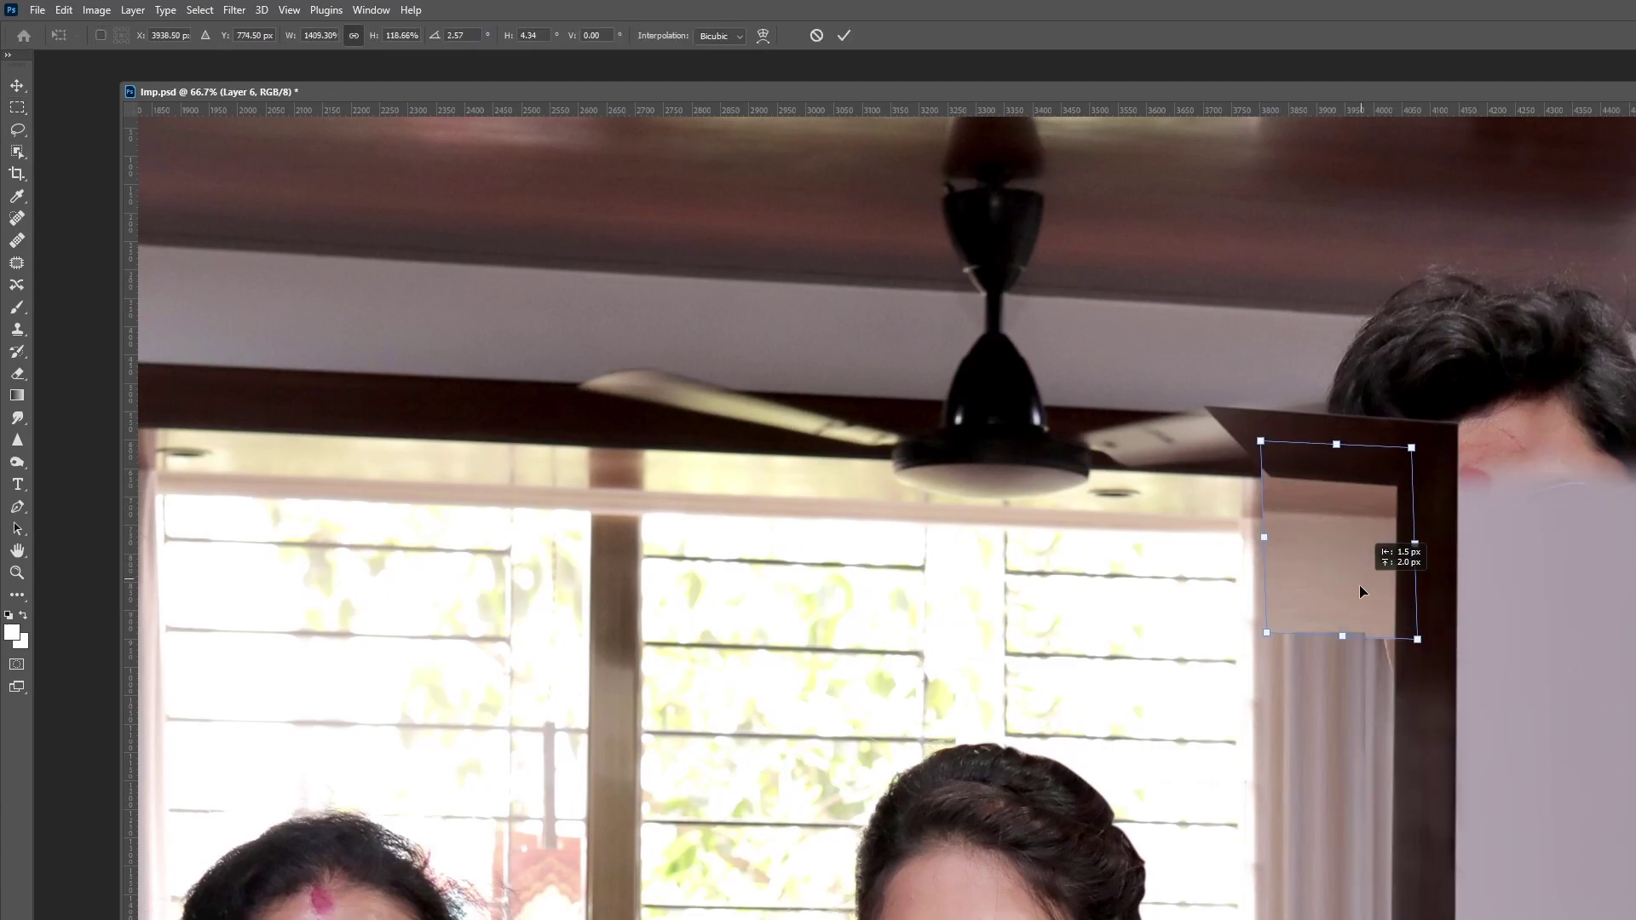
key(Return)
key(e)
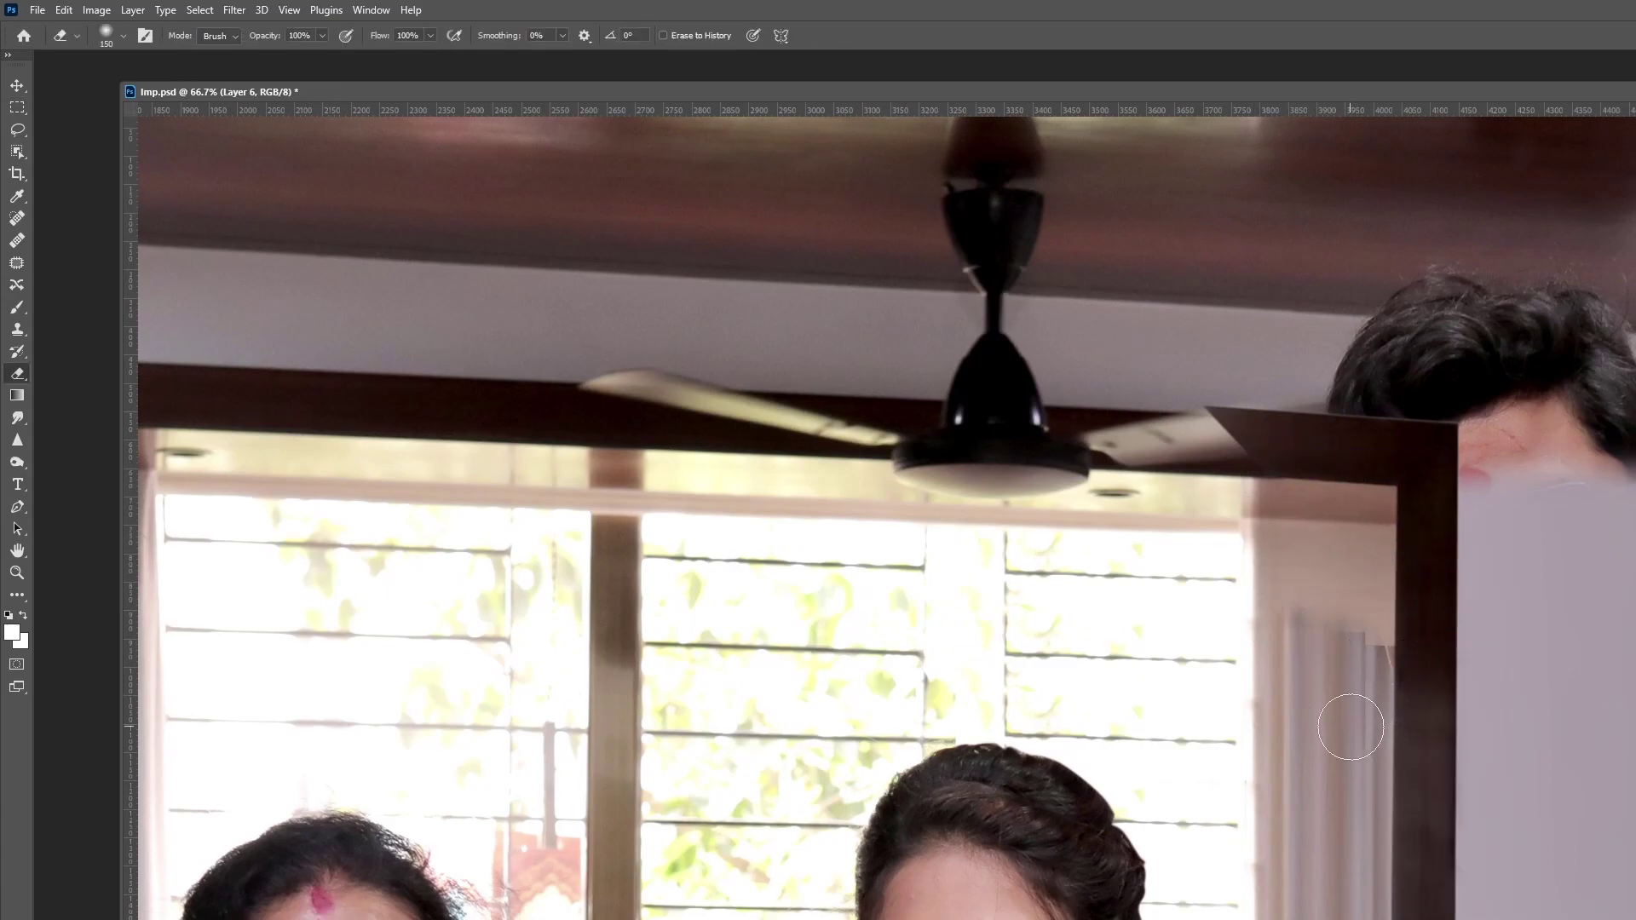
key(ctrl+t)
drag(1384, 778, 1337, 555)
key(Return)
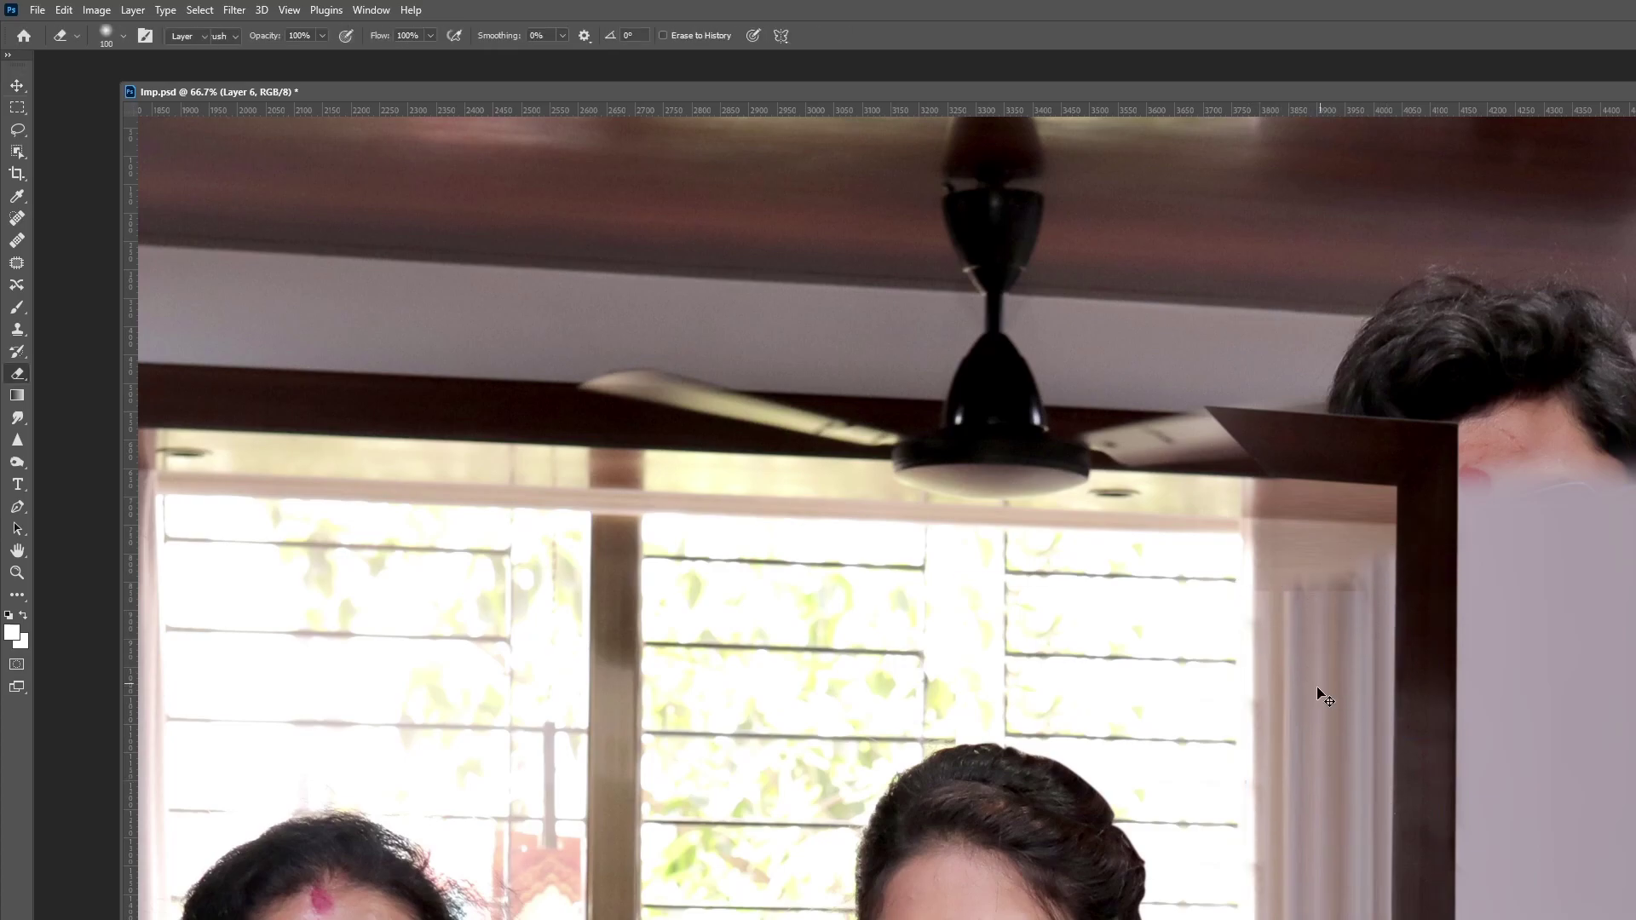
Step: Copy a ceiling area and move it over the leftover hair
ctrl+click(1320, 695)
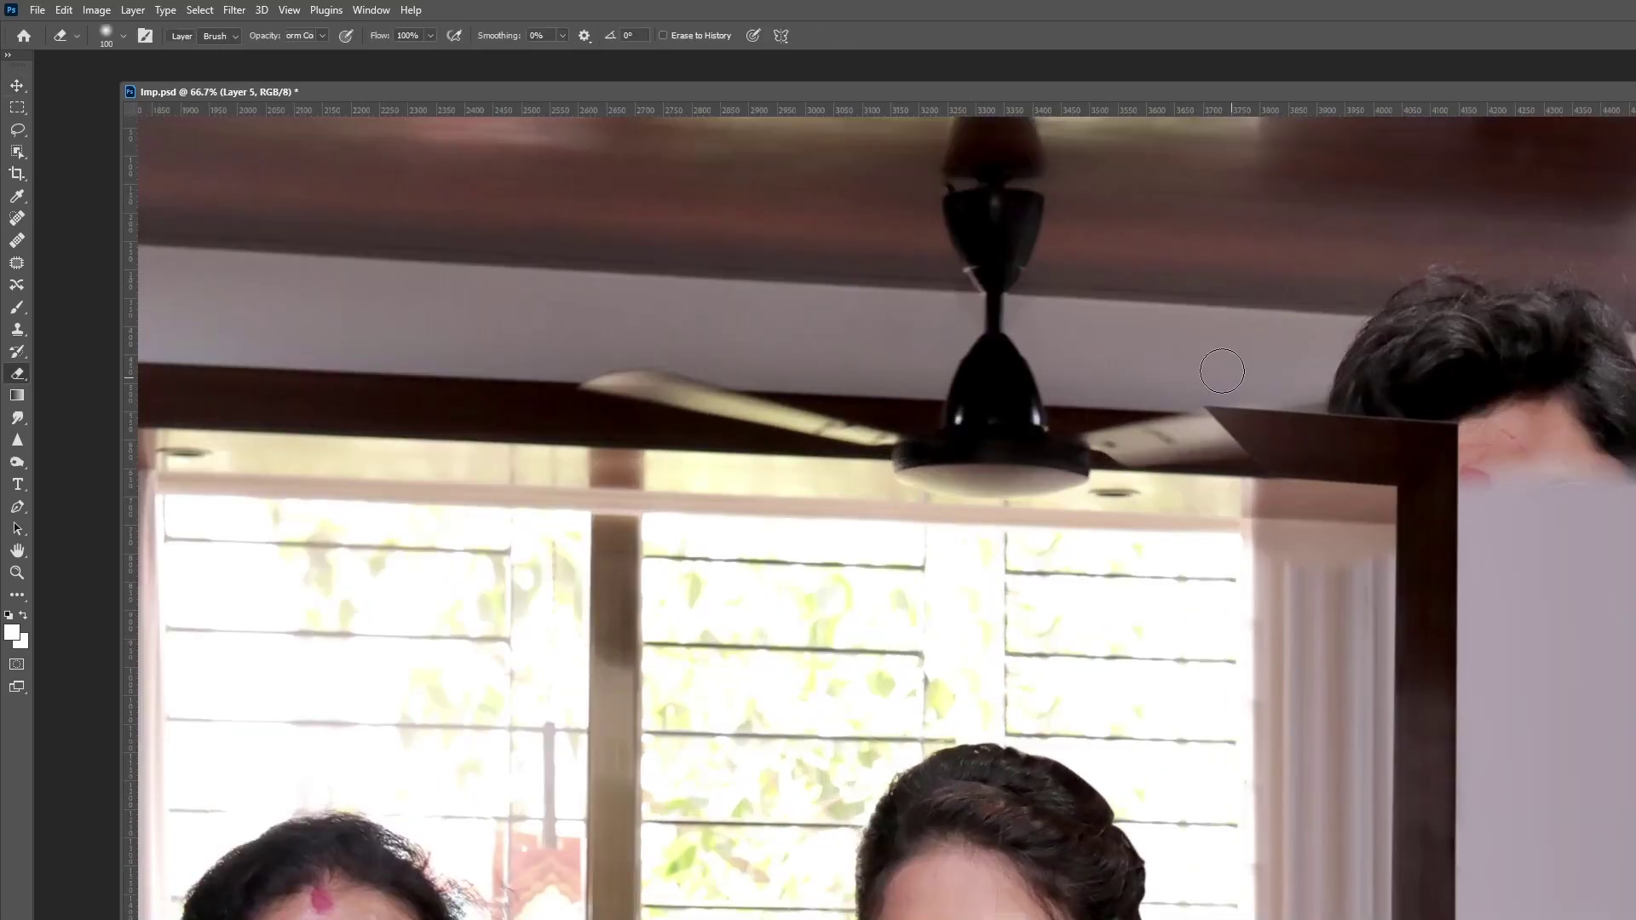
key(ctrl+minus)
key(ctrl+minus)
key(ctrl+j)
drag(814, 511, 1193, 545)
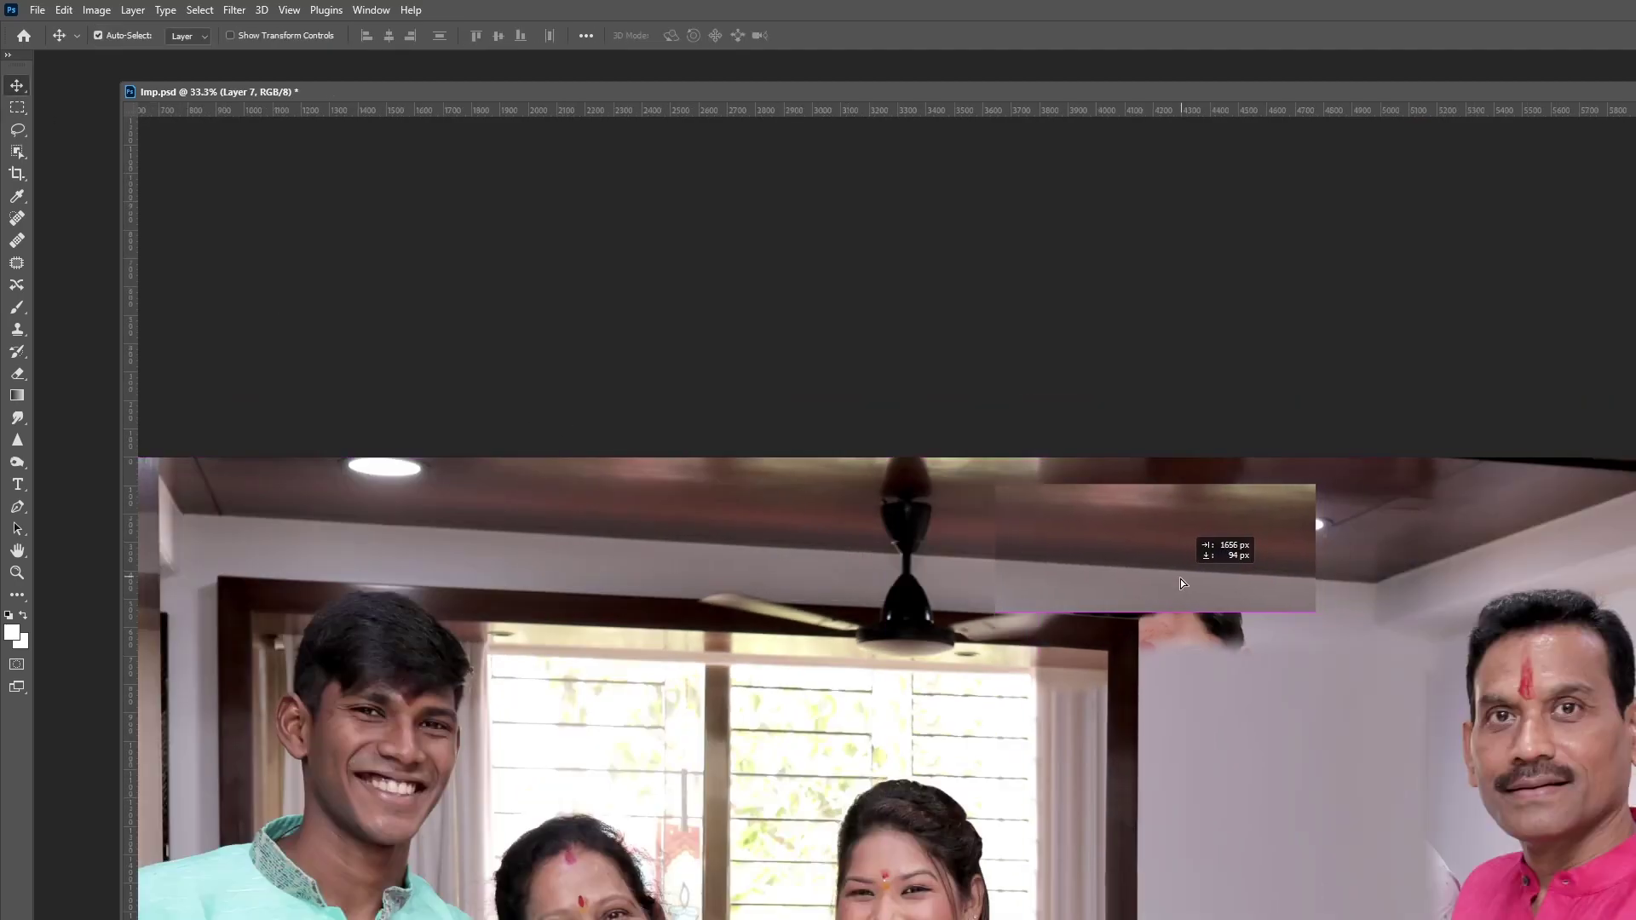
scroll(1236, 648, up, 2)
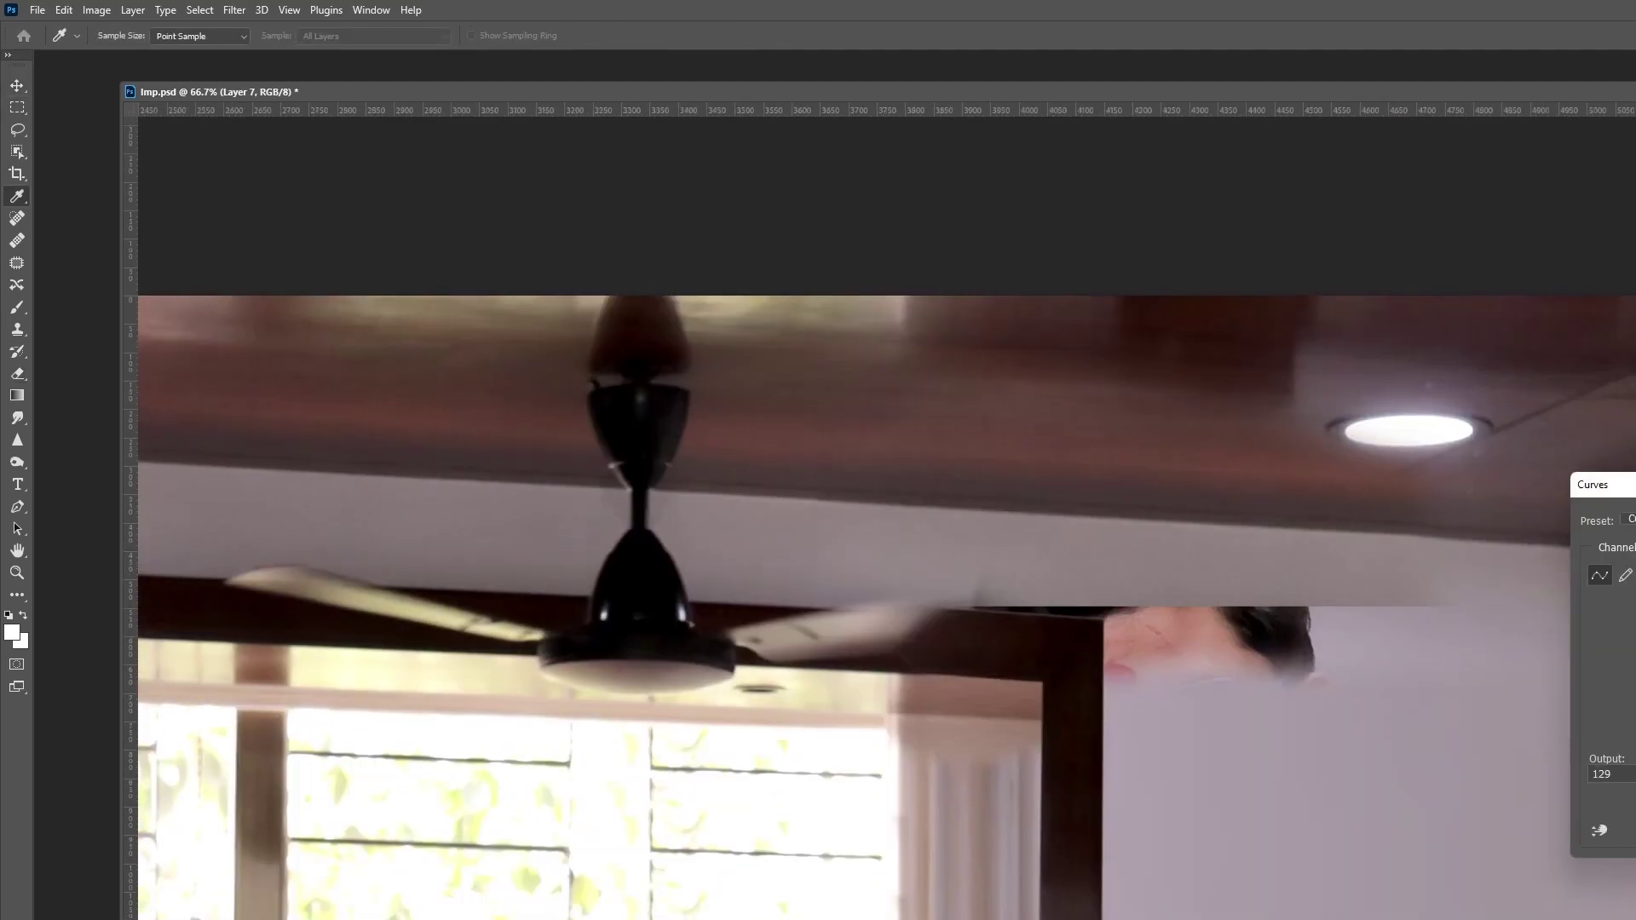
Step: Paint wall colour over the leftover hair and seam with an enlarged brush
key(b)
key(bracketright)
key(bracketright)
key(bracketright)
drag(1406, 631, 1139, 668)
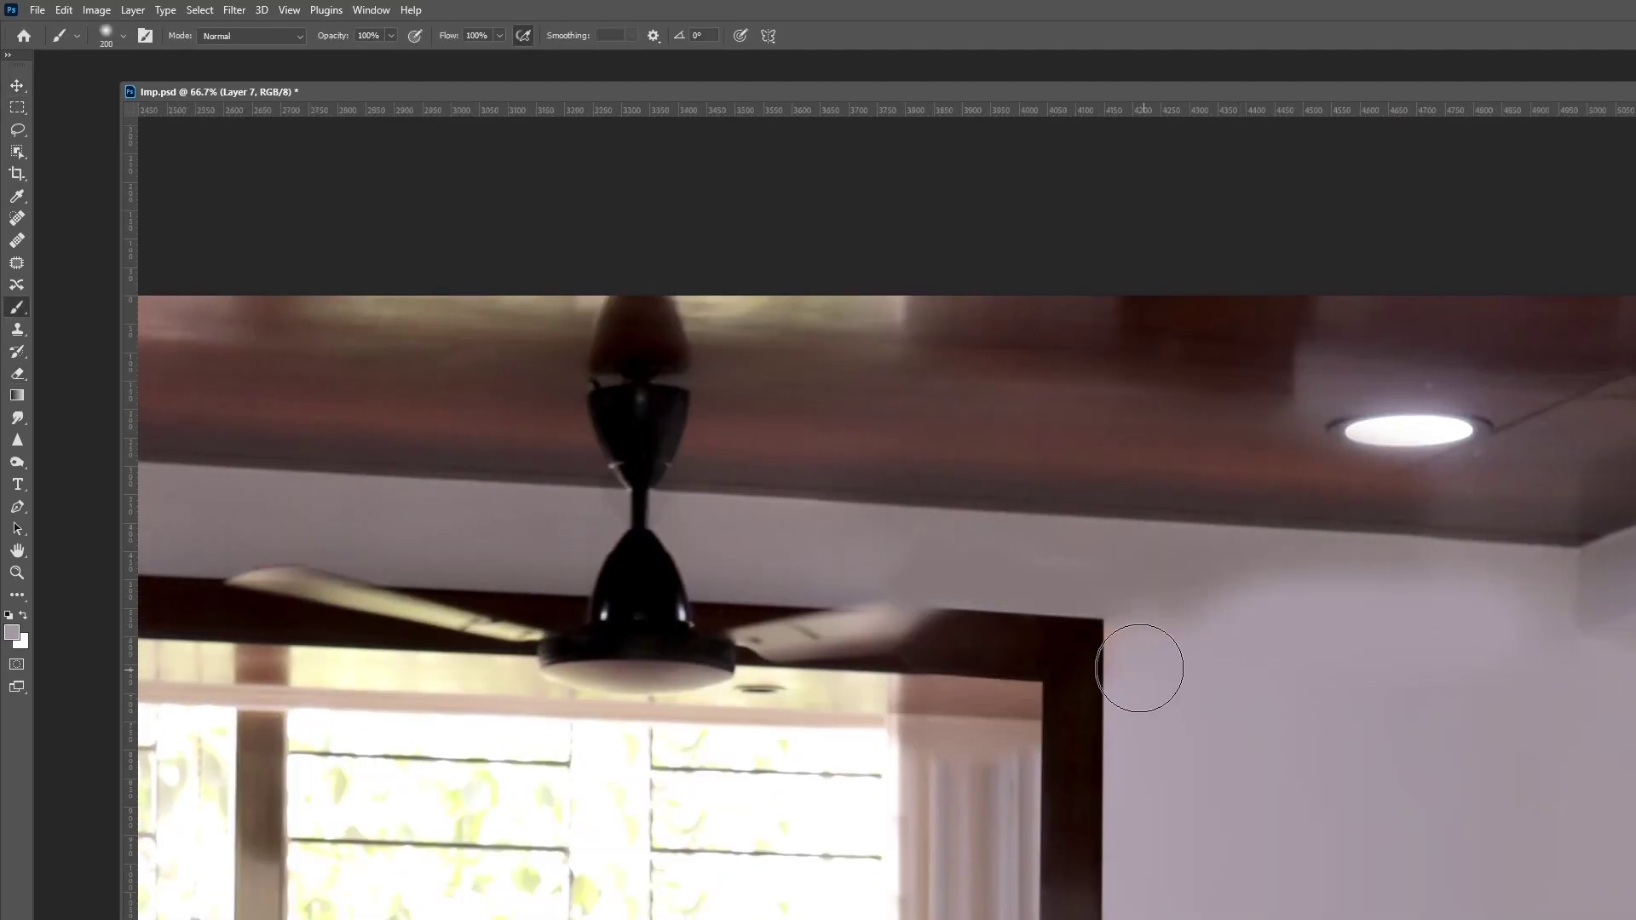
key(bracketright)
key(bracketright)
scroll(1246, 454, down, 3)
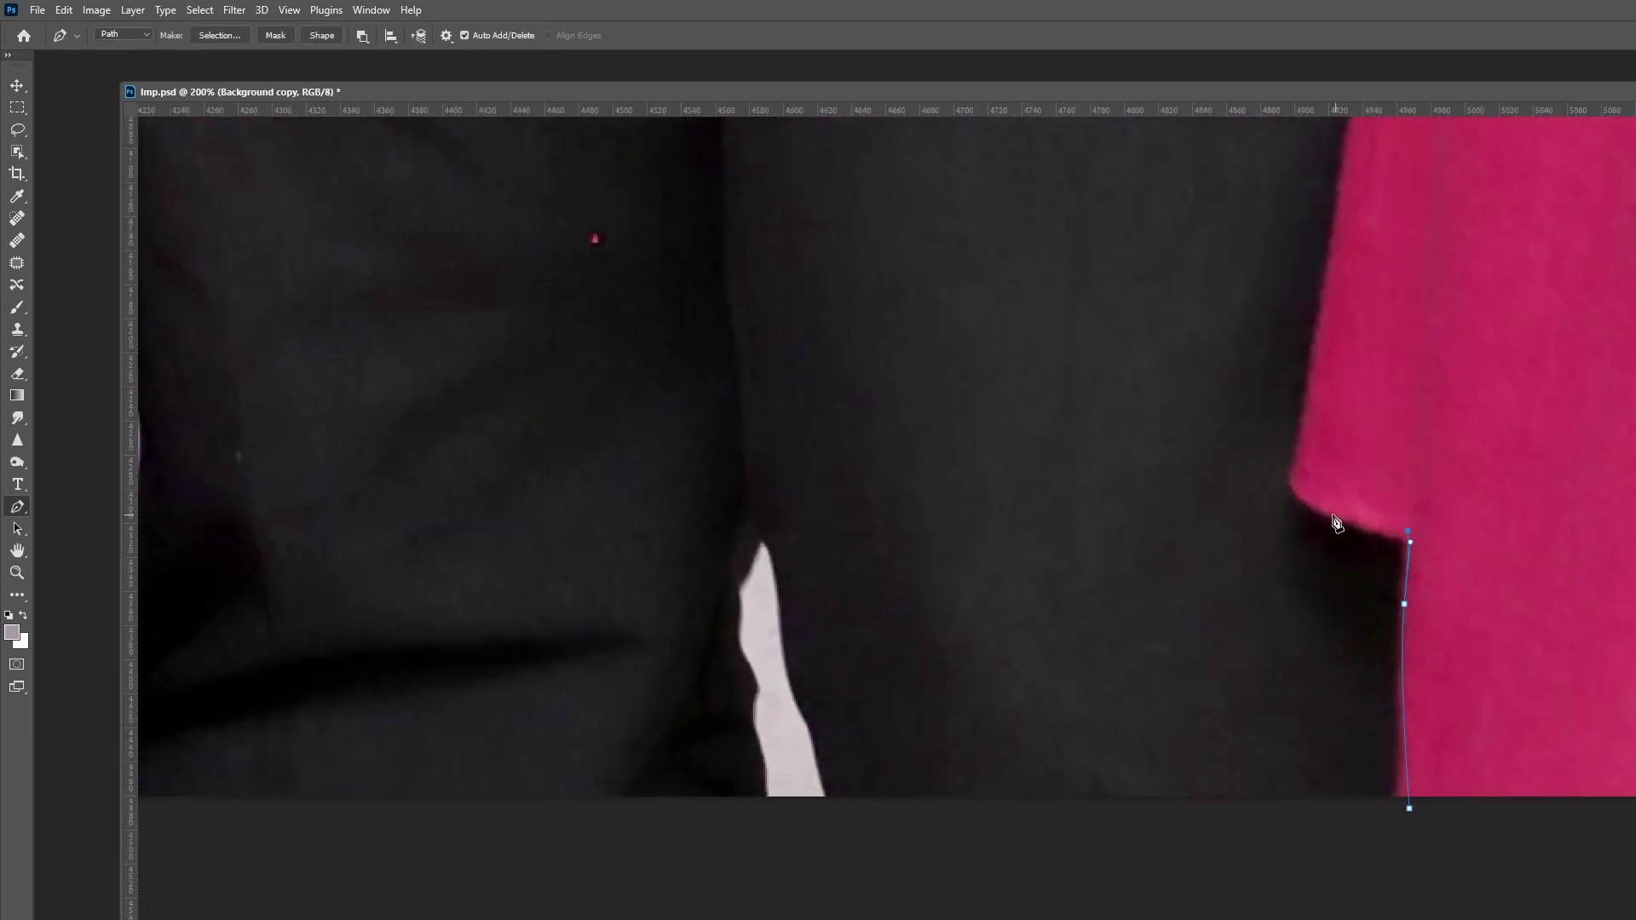
Step: Trace the pink-shirt man's outline with the Pen and convert it to a selection
mouse_move(1336, 524)
mouse_down()
mouse_move(1243, 776)
mouse_move(1227, 569)
mouse_up()
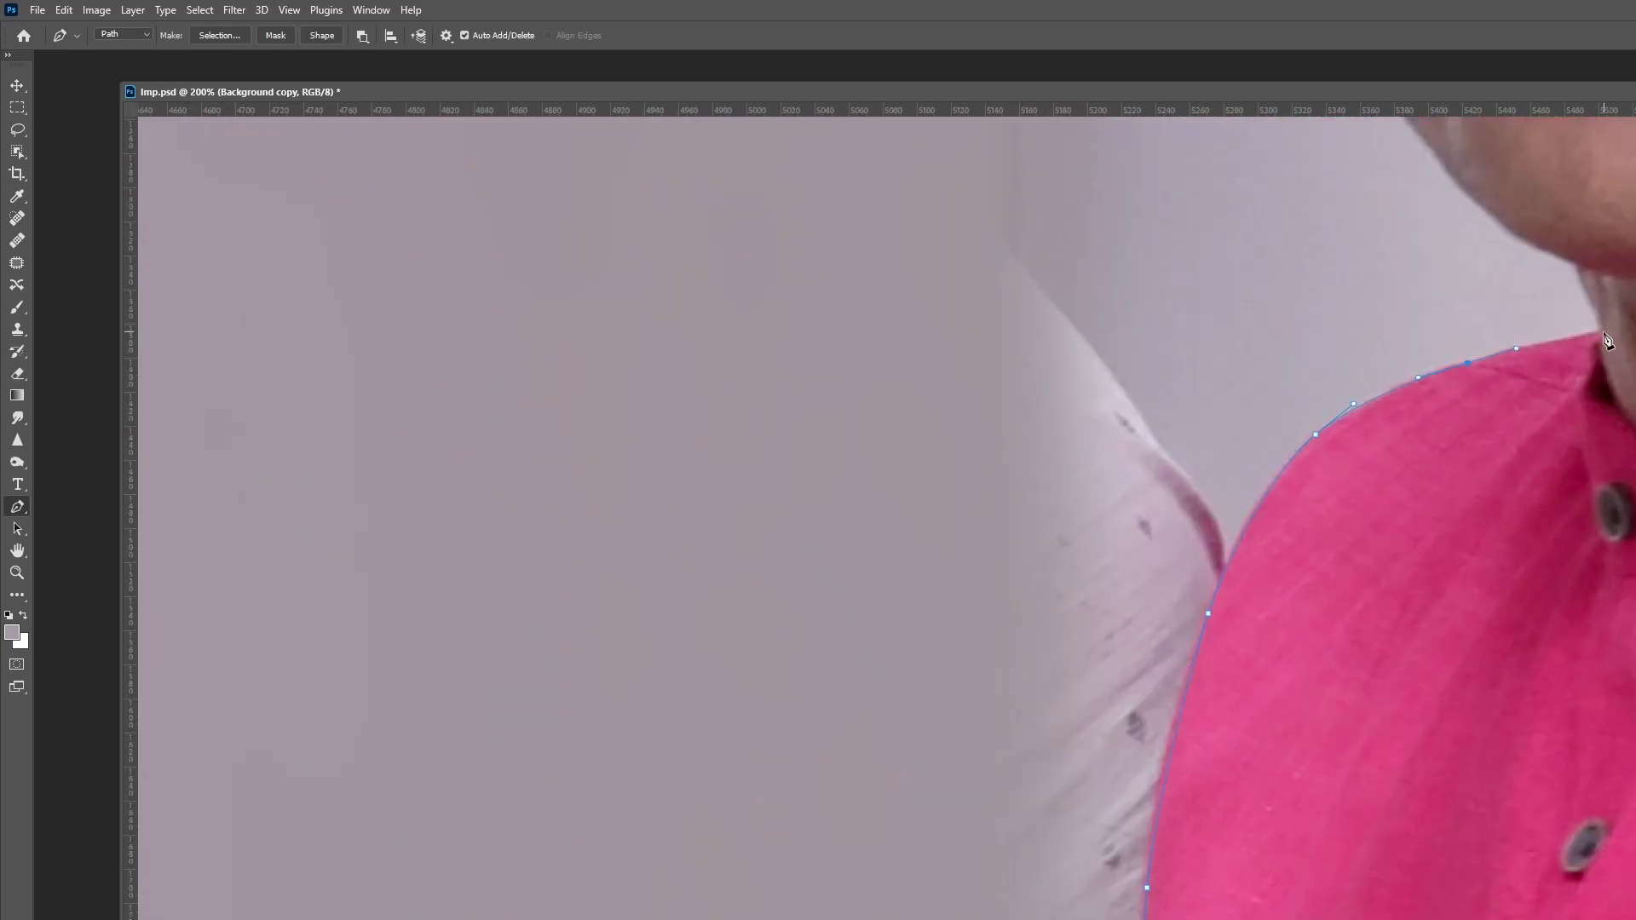
scroll(1608, 340, down, 2)
scroll(1449, 612, down, 3)
scroll(1443, 749, down, 2)
key(ctrl+Return)
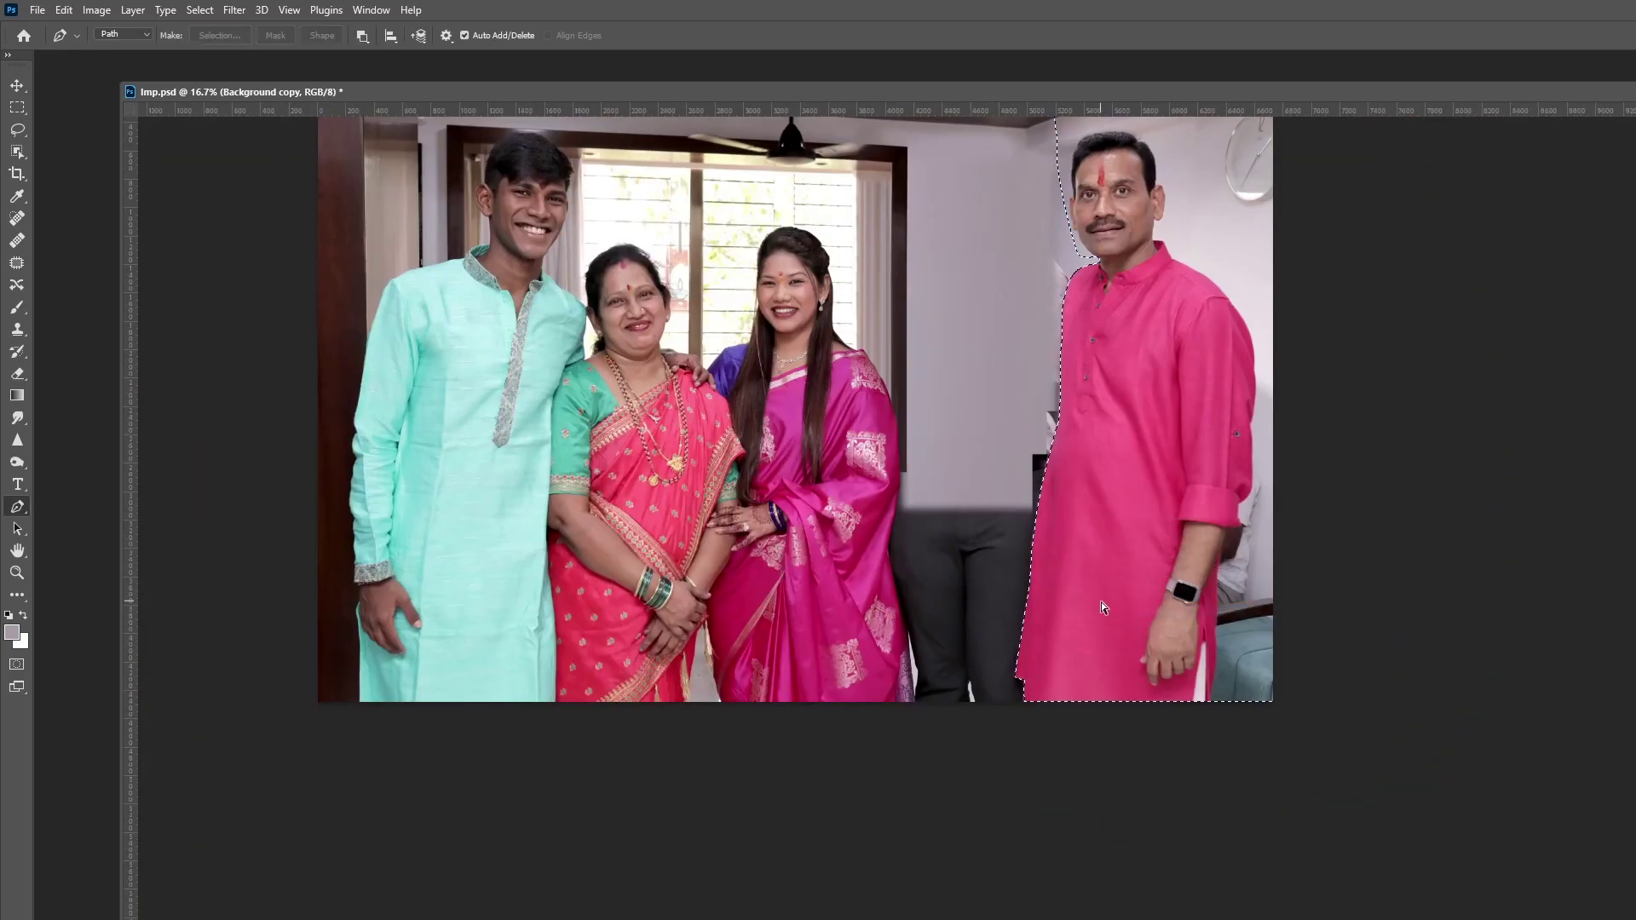
Step: Paint the wall along his outline with the brush, then bring up the woman's photo
key(b)
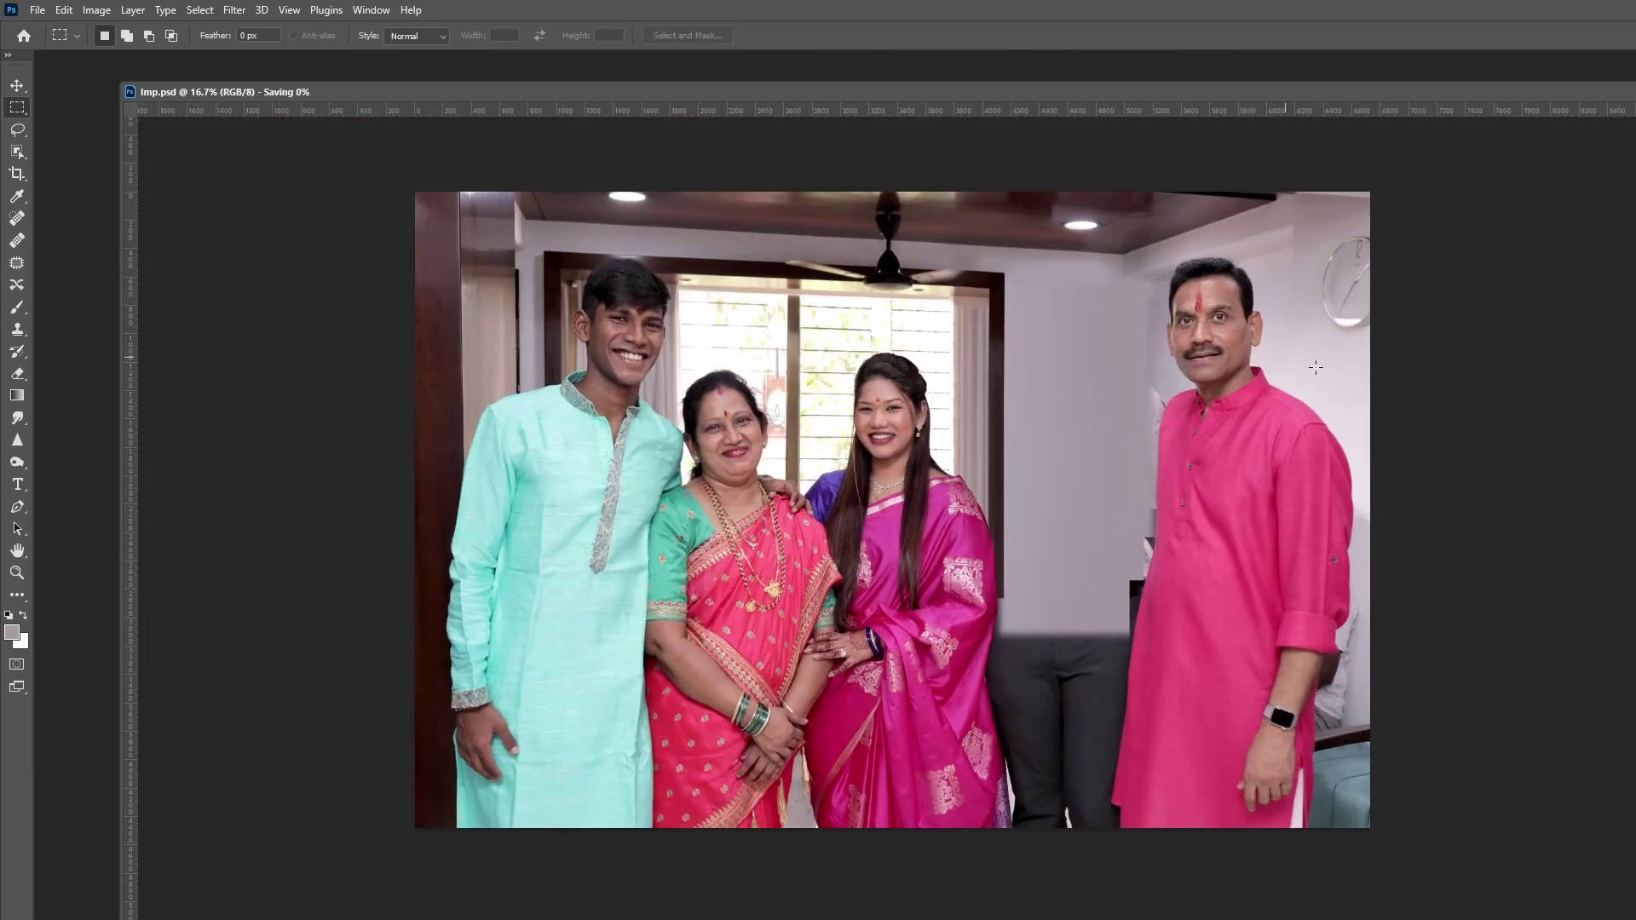
scroll(1225, 544, up, 4)
key(v)
scroll(1226, 544, down, 1)
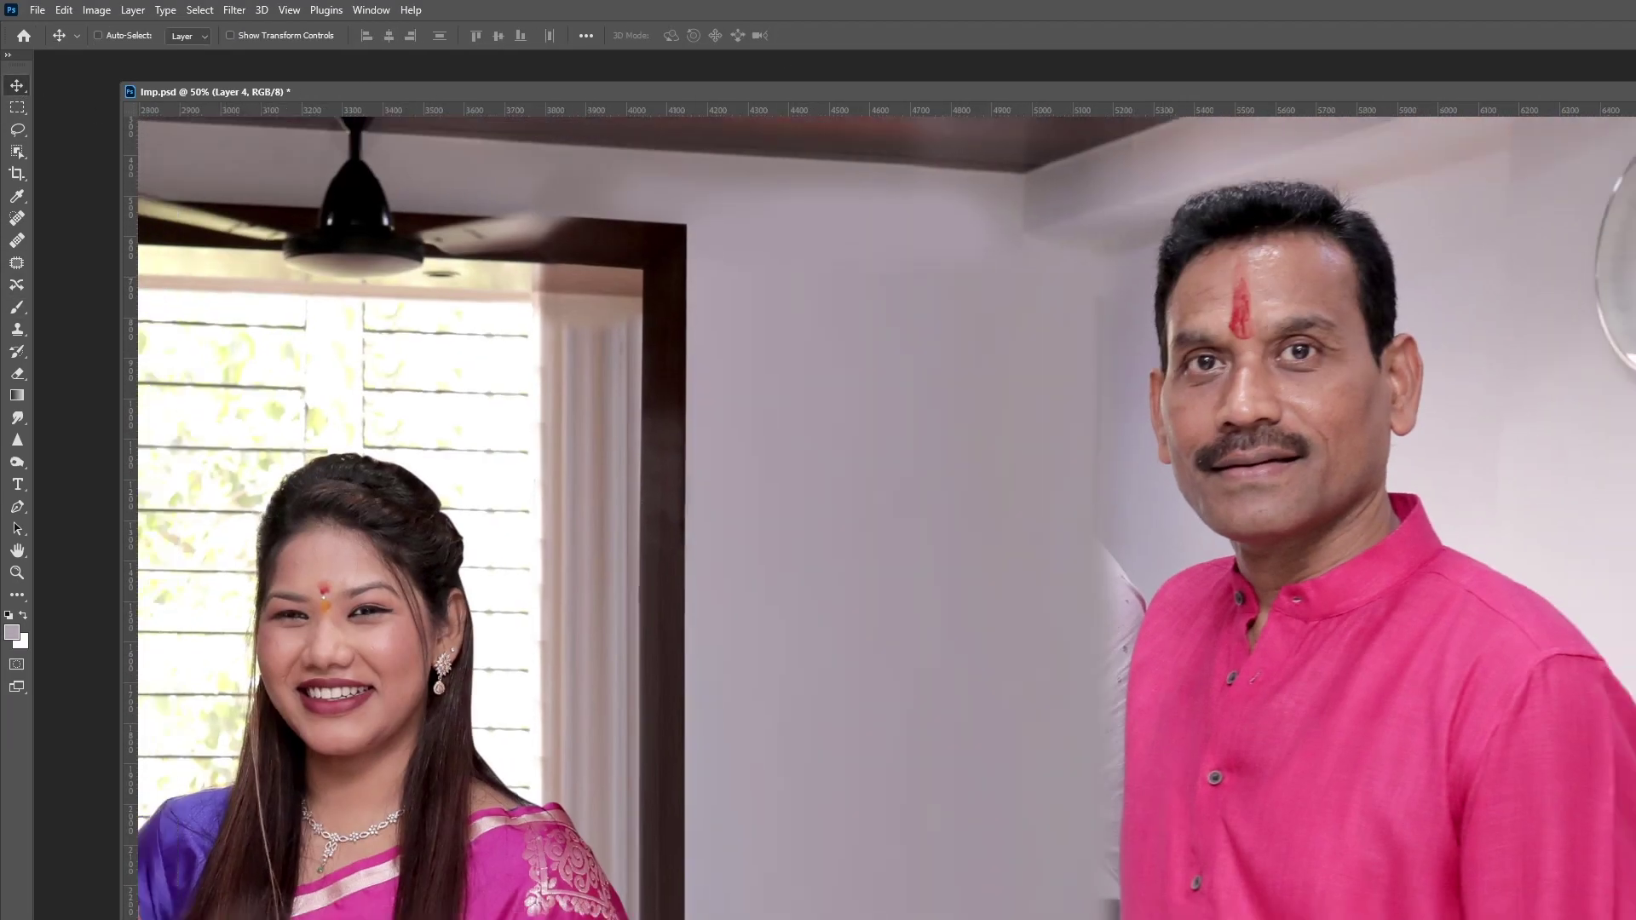
scroll(1226, 544, down, 1)
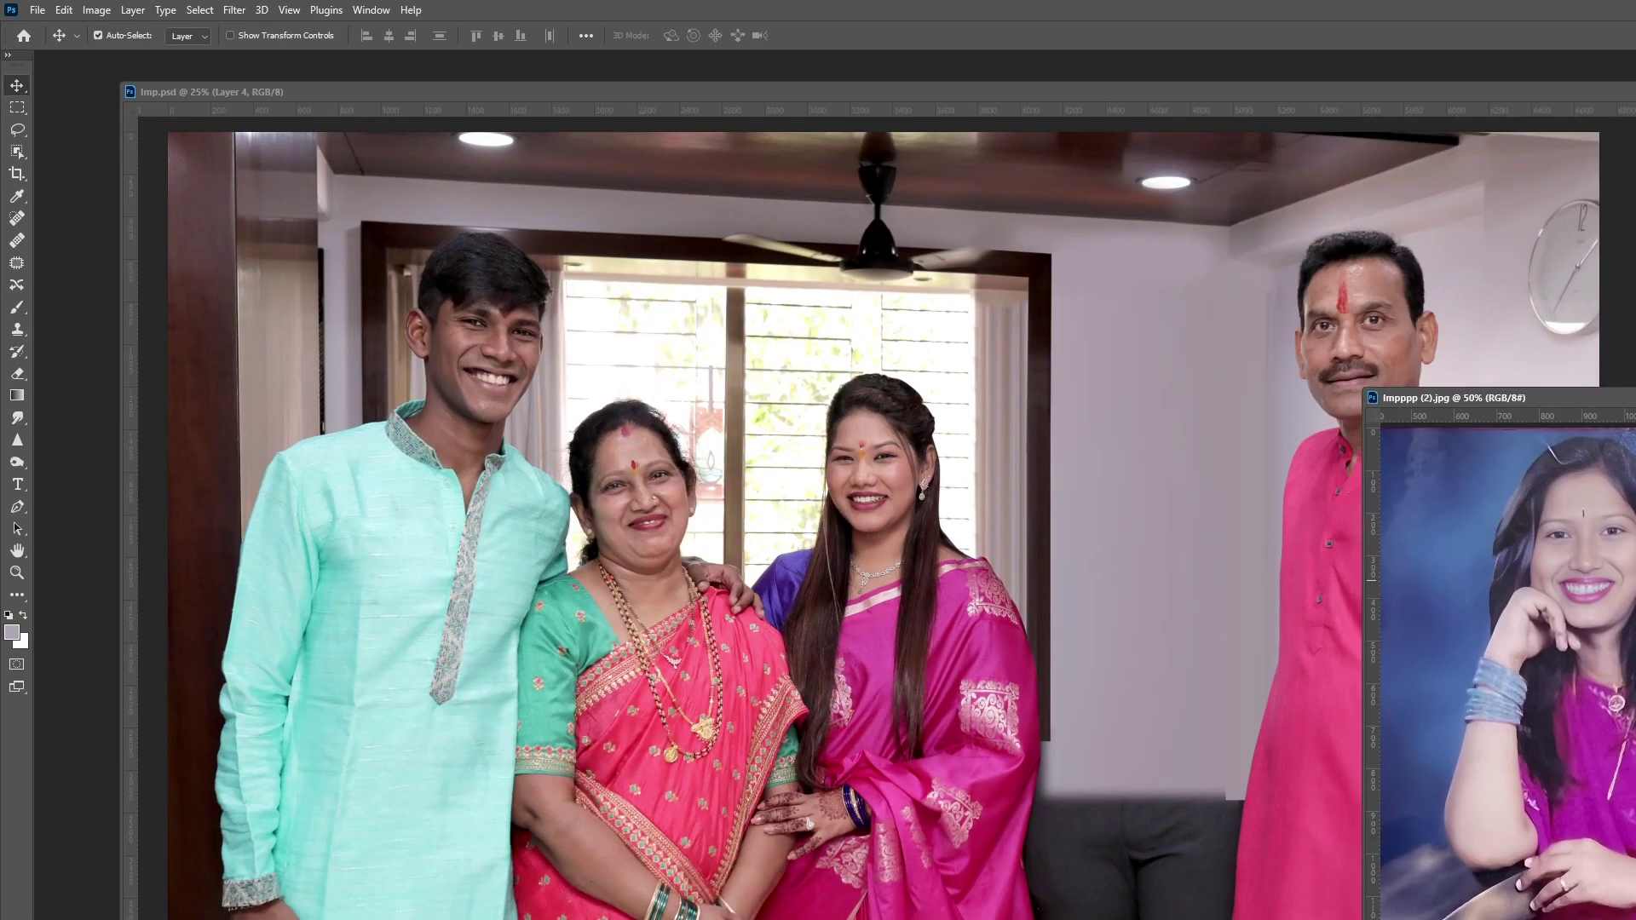
Step: Zoom in on the woman's face and select the pasted woman's layer
key(ctrl+plus)
key(ctrl+plus)
key(j)
key(ctrl+plus)
mouse_move(1485, 507)
mouse_down()
mouse_move(1369, 498)
mouse_move(1233, 107)
mouse_up()
click(372, 10)
key(Escape)
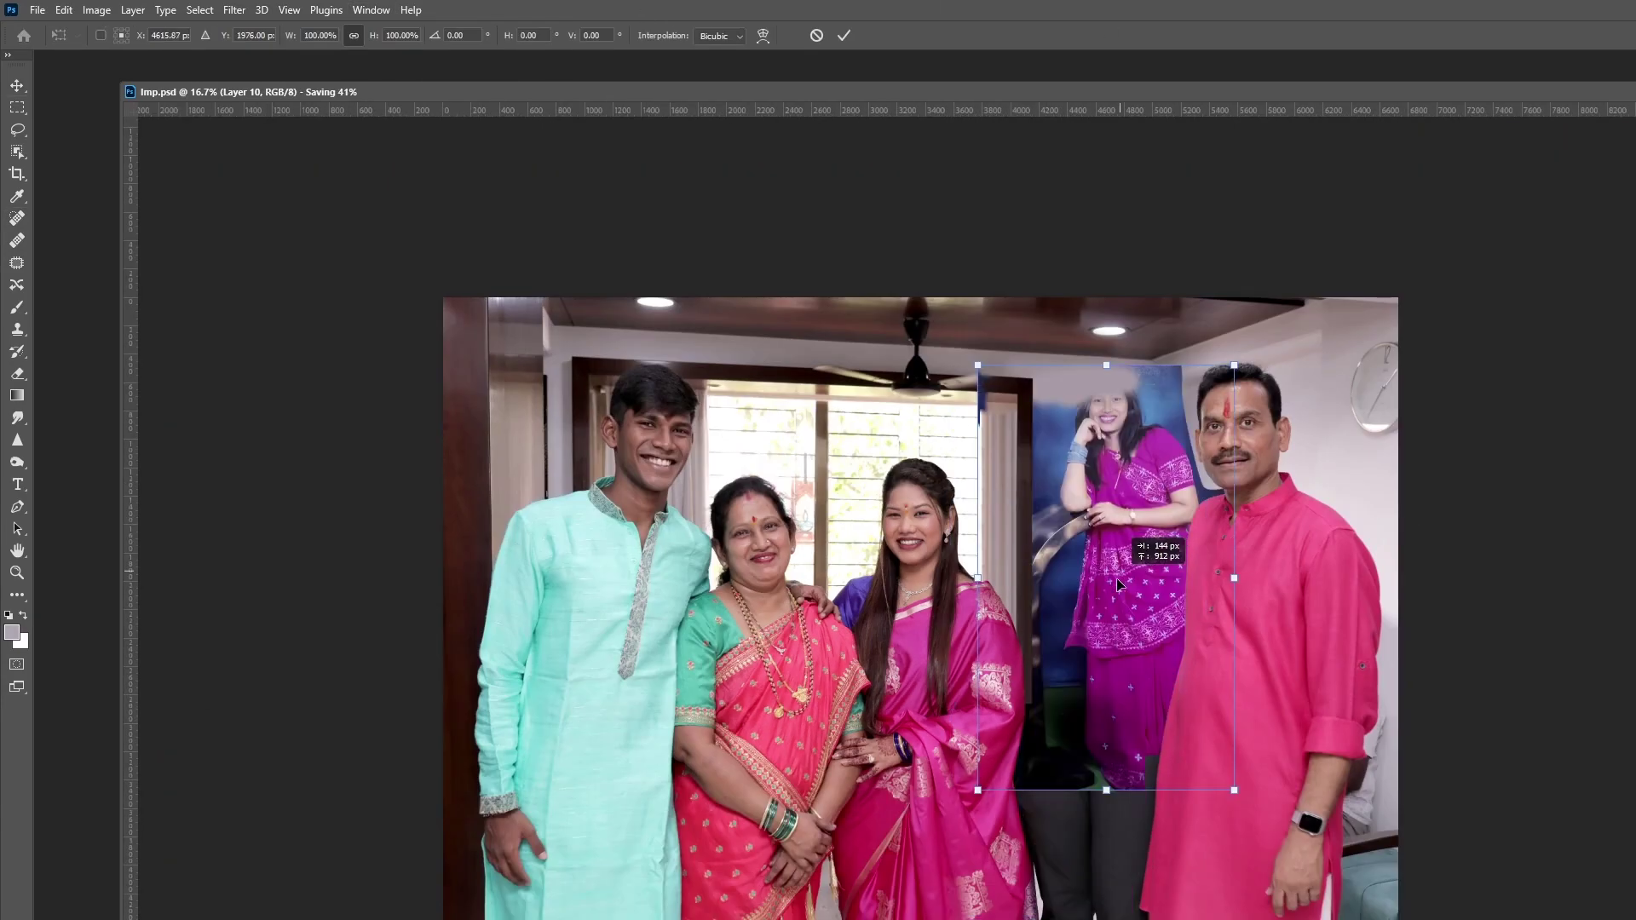
click(1122, 585)
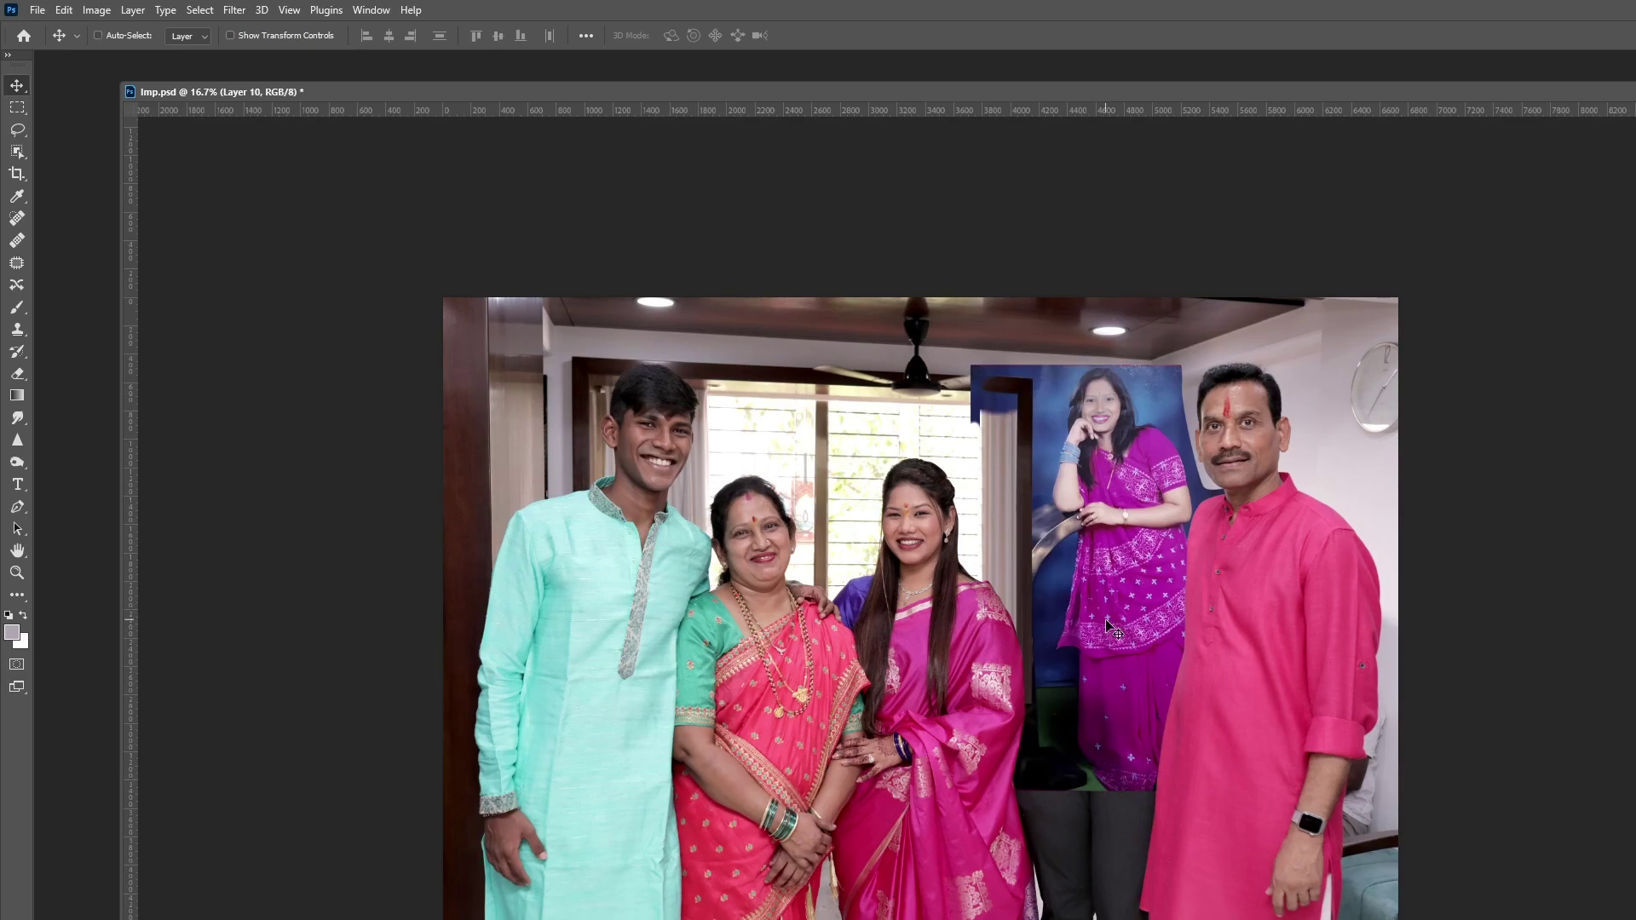
Step: Resize and tilt Layer 10 with Free Transform to sit beside the pink-saree woman
key(ctrl+t)
drag(1182, 366, 1328, 465)
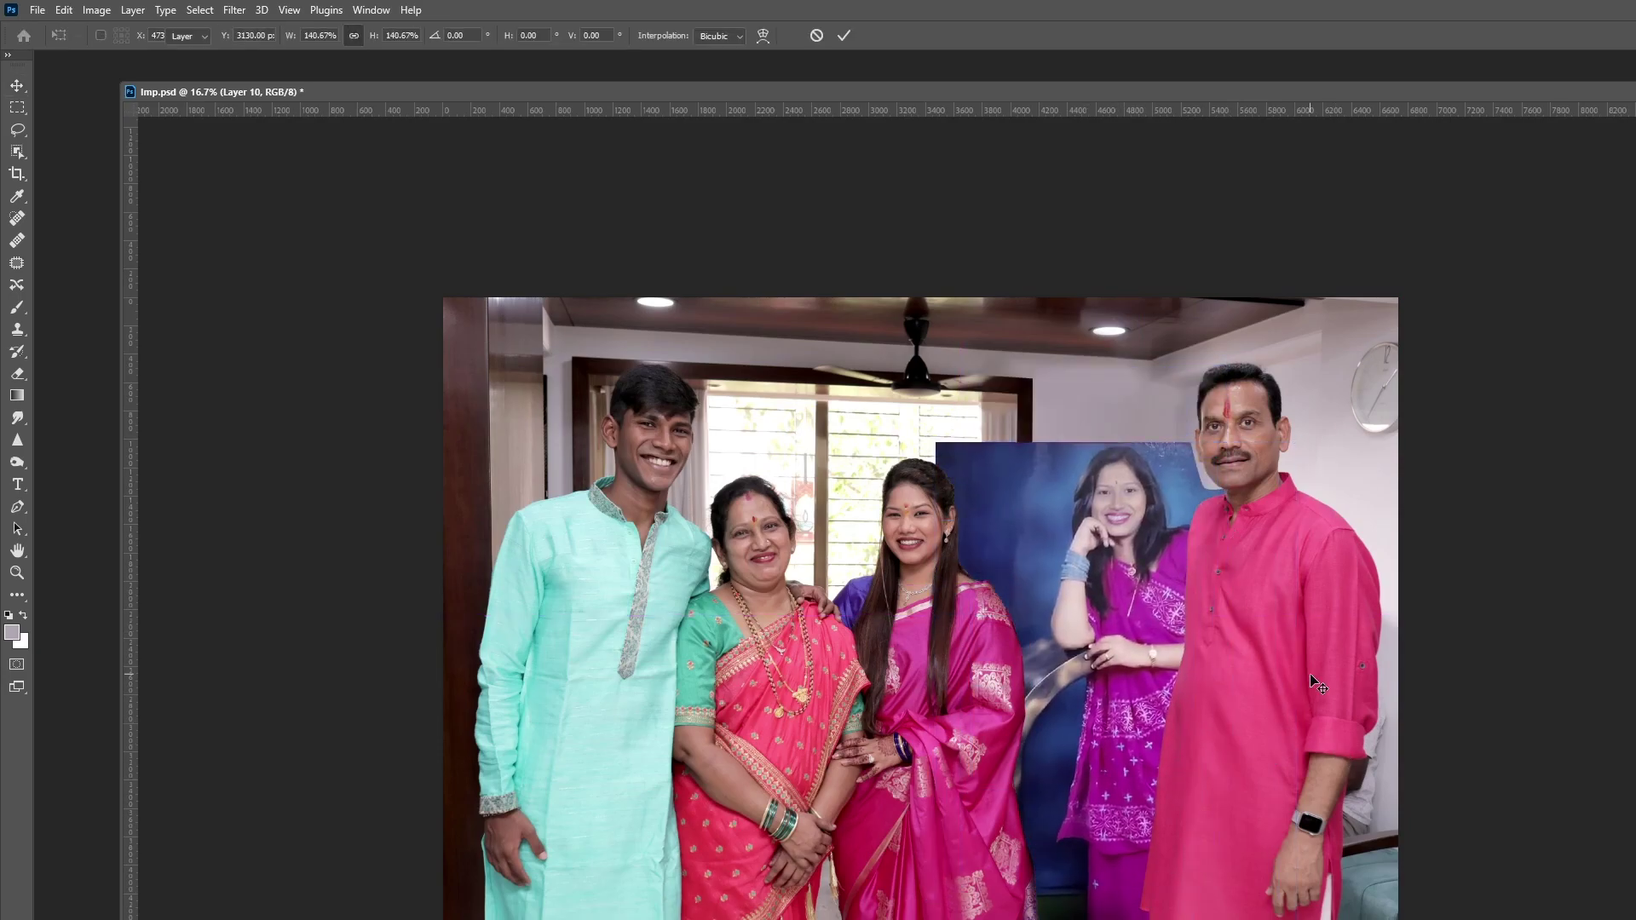
drag(1318, 686, 1225, 466)
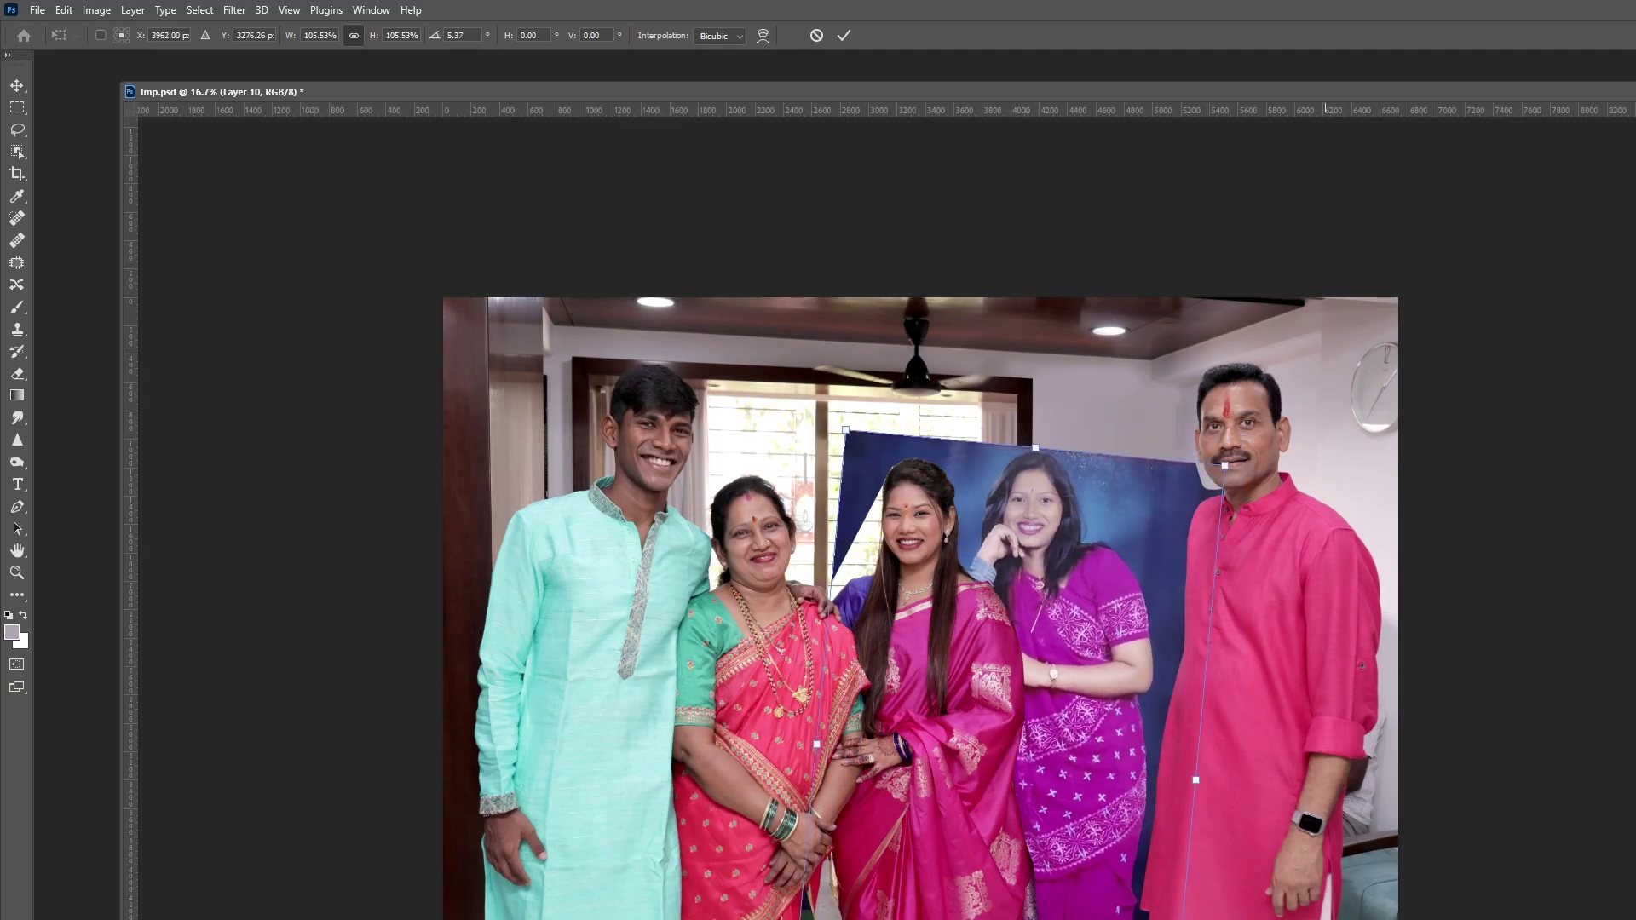
key(ctrl+z)
key(ctrl+minus)
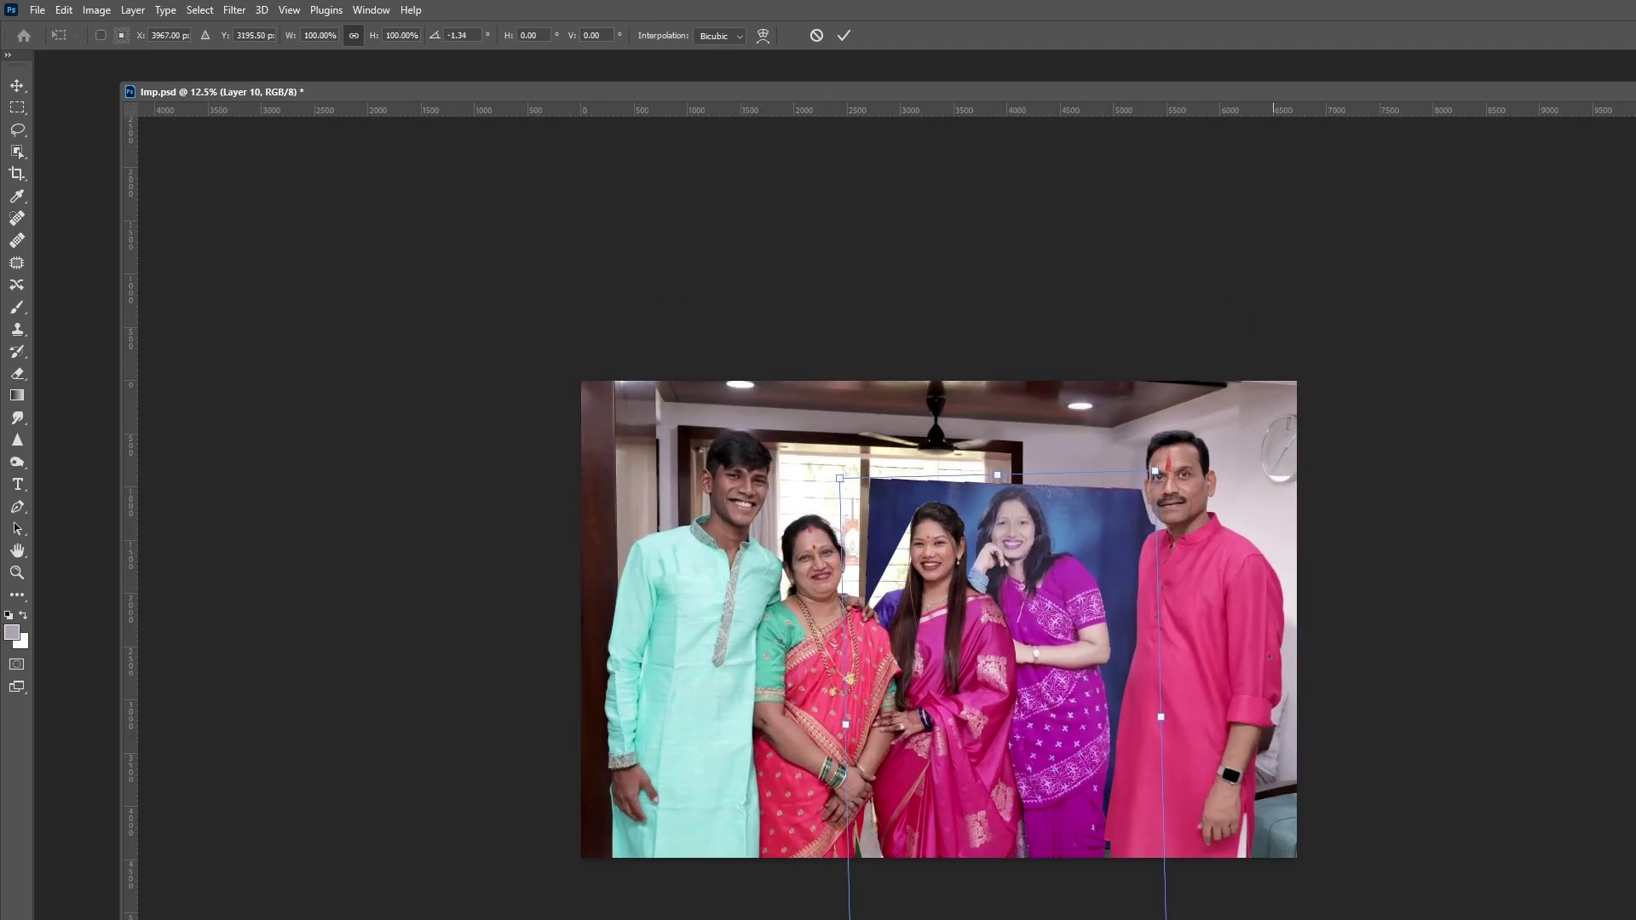
drag(1155, 472, 1150, 475)
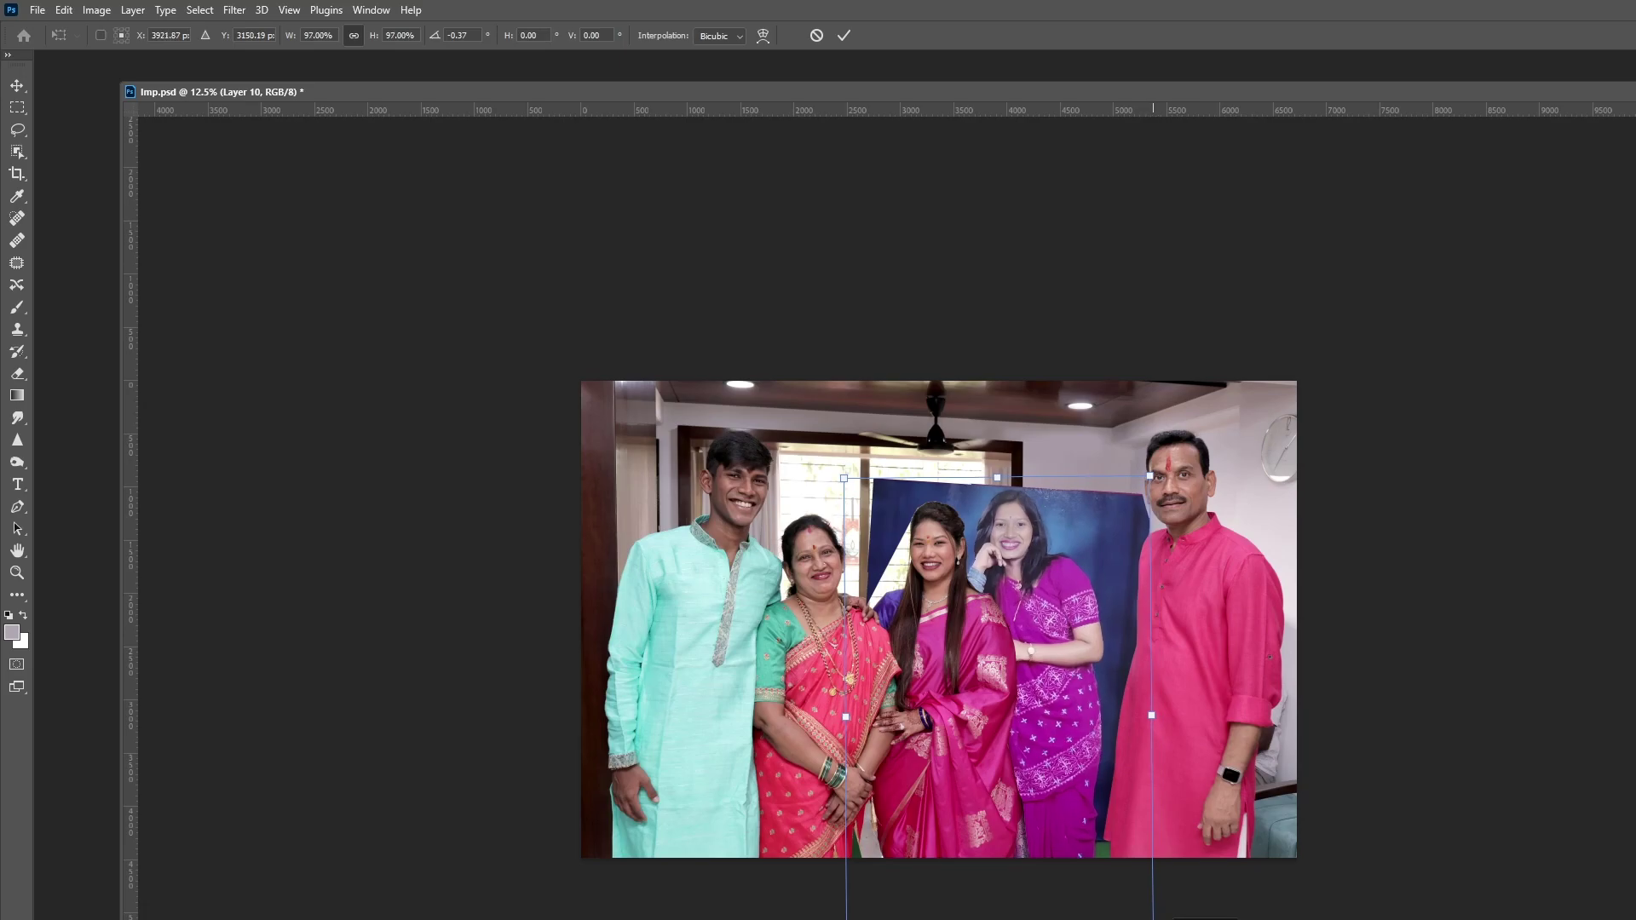
key(Return)
key(ctrl+plus)
key(ctrl+plus)
key(ctrl+plus)
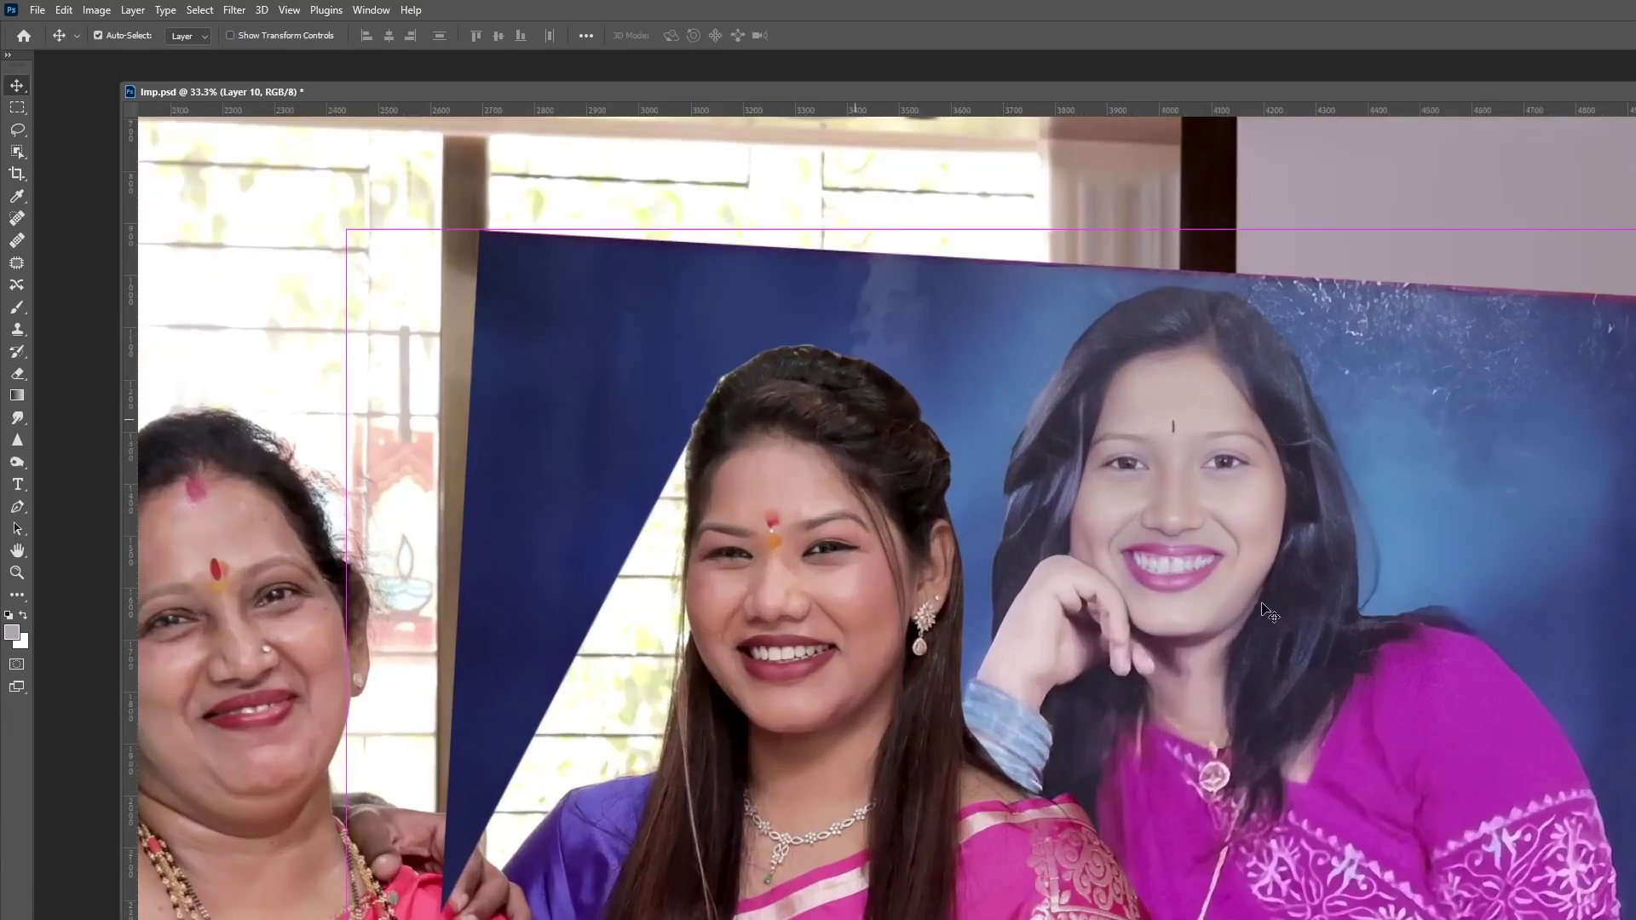
key(ctrl+plus)
key(ctrl+plus)
key(ctrl+plus)
Step: Trace her jaw and cheek with the Pen and convert it to a selection
key(p)
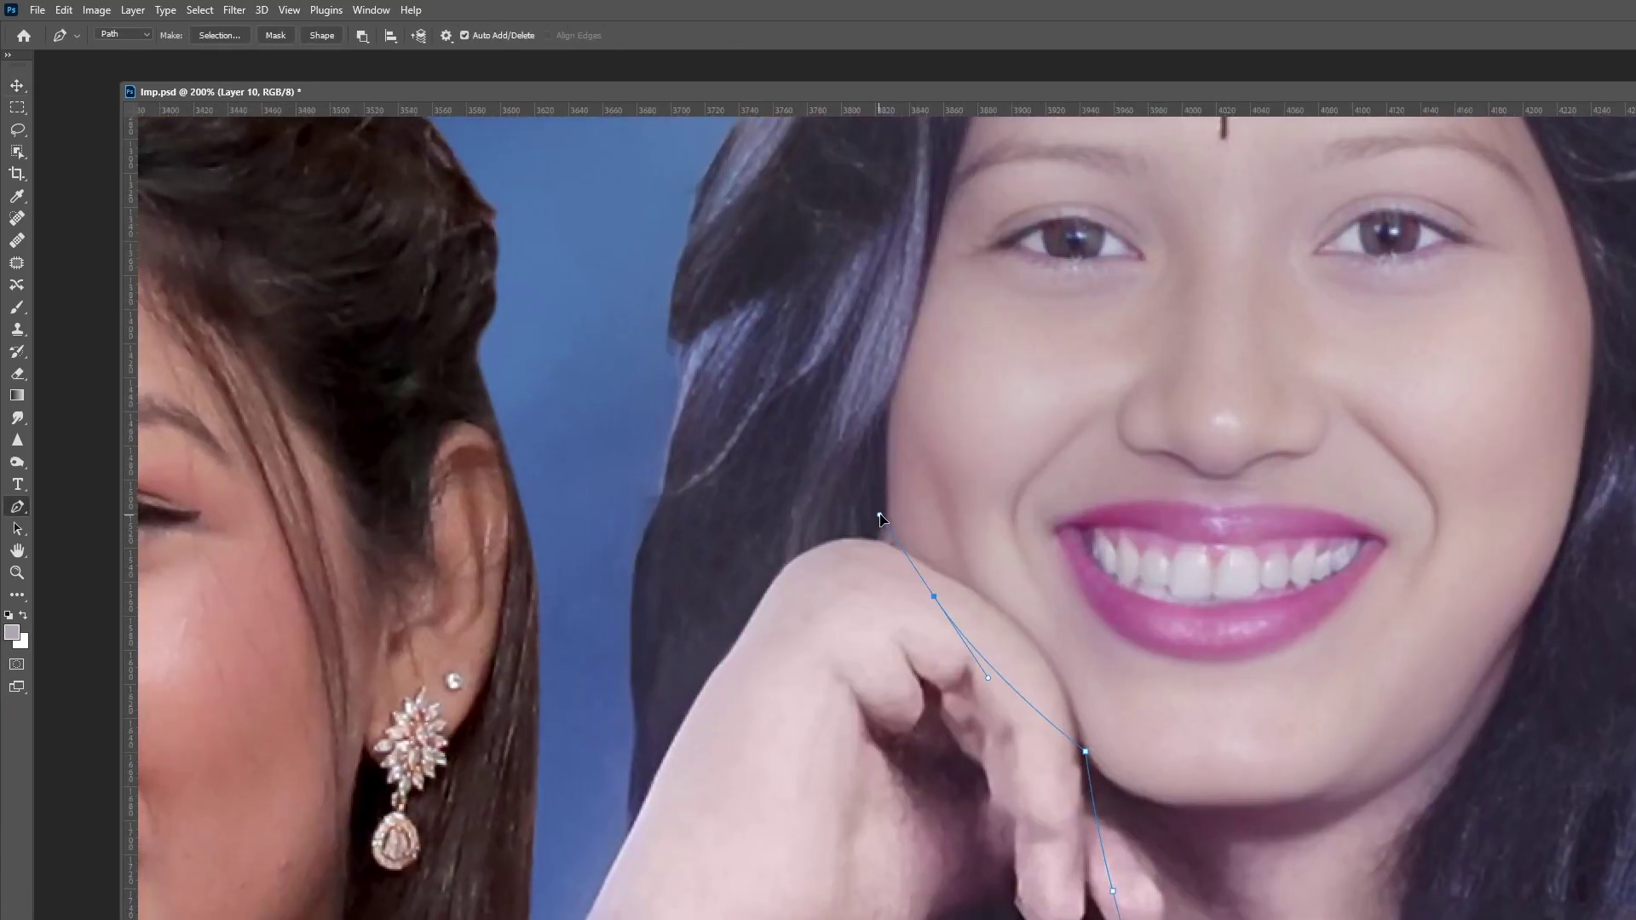
click(1039, 689)
click(964, 613)
click(940, 546)
click(943, 513)
click(953, 501)
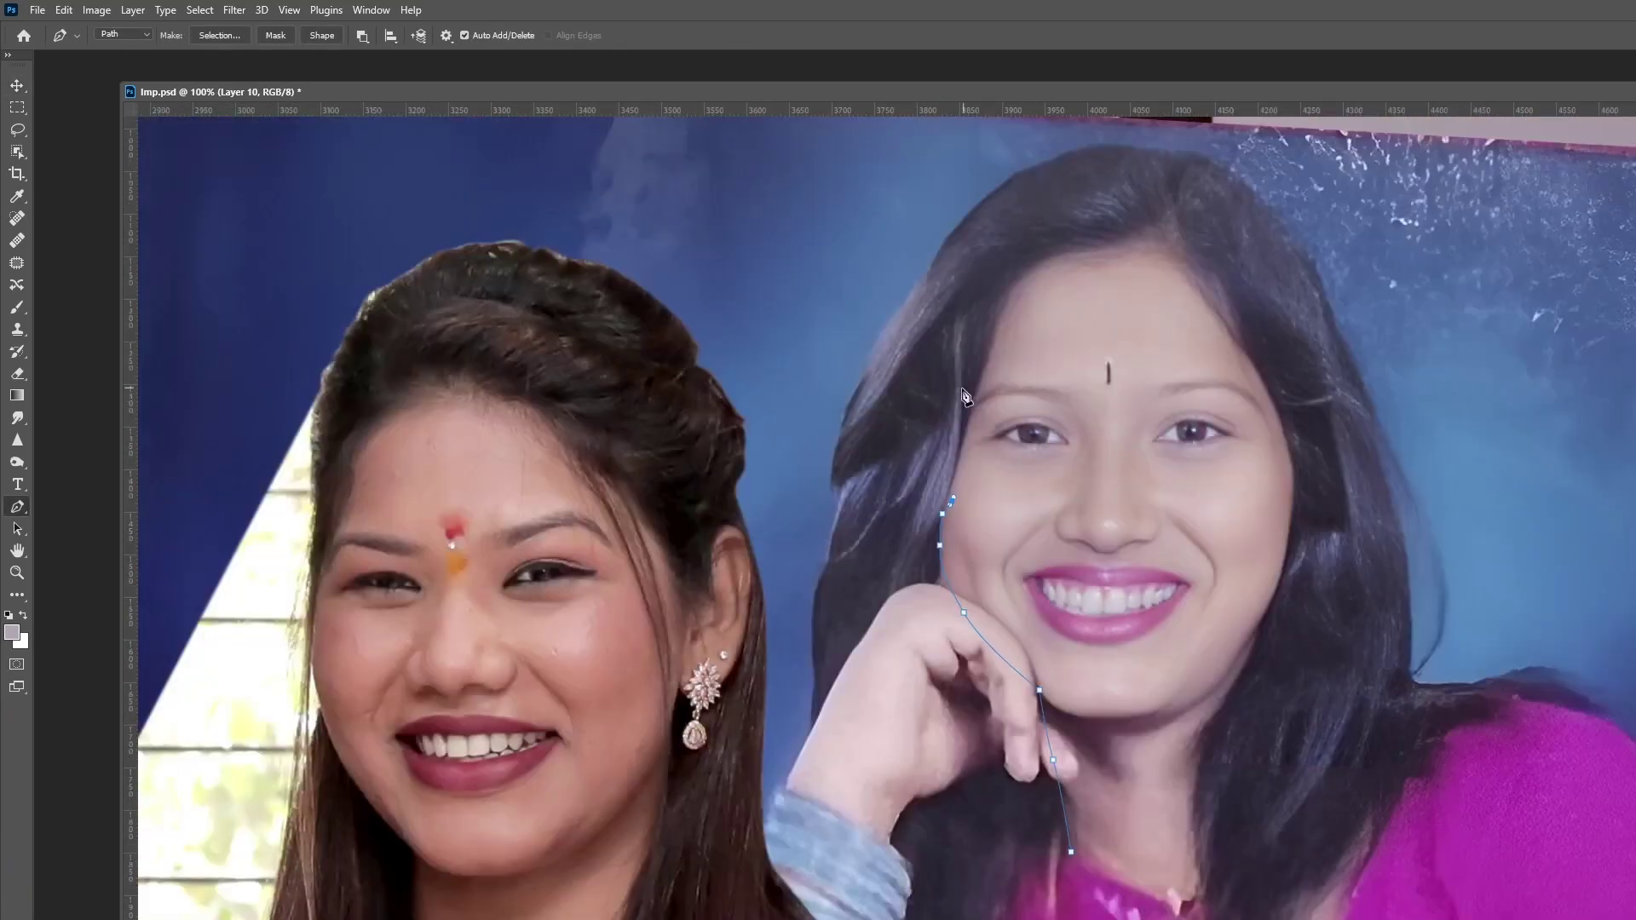
key(ctrl+Return)
Step: Clone-stamp her dark hair over the raised hand and arm, then deselect
key(s)
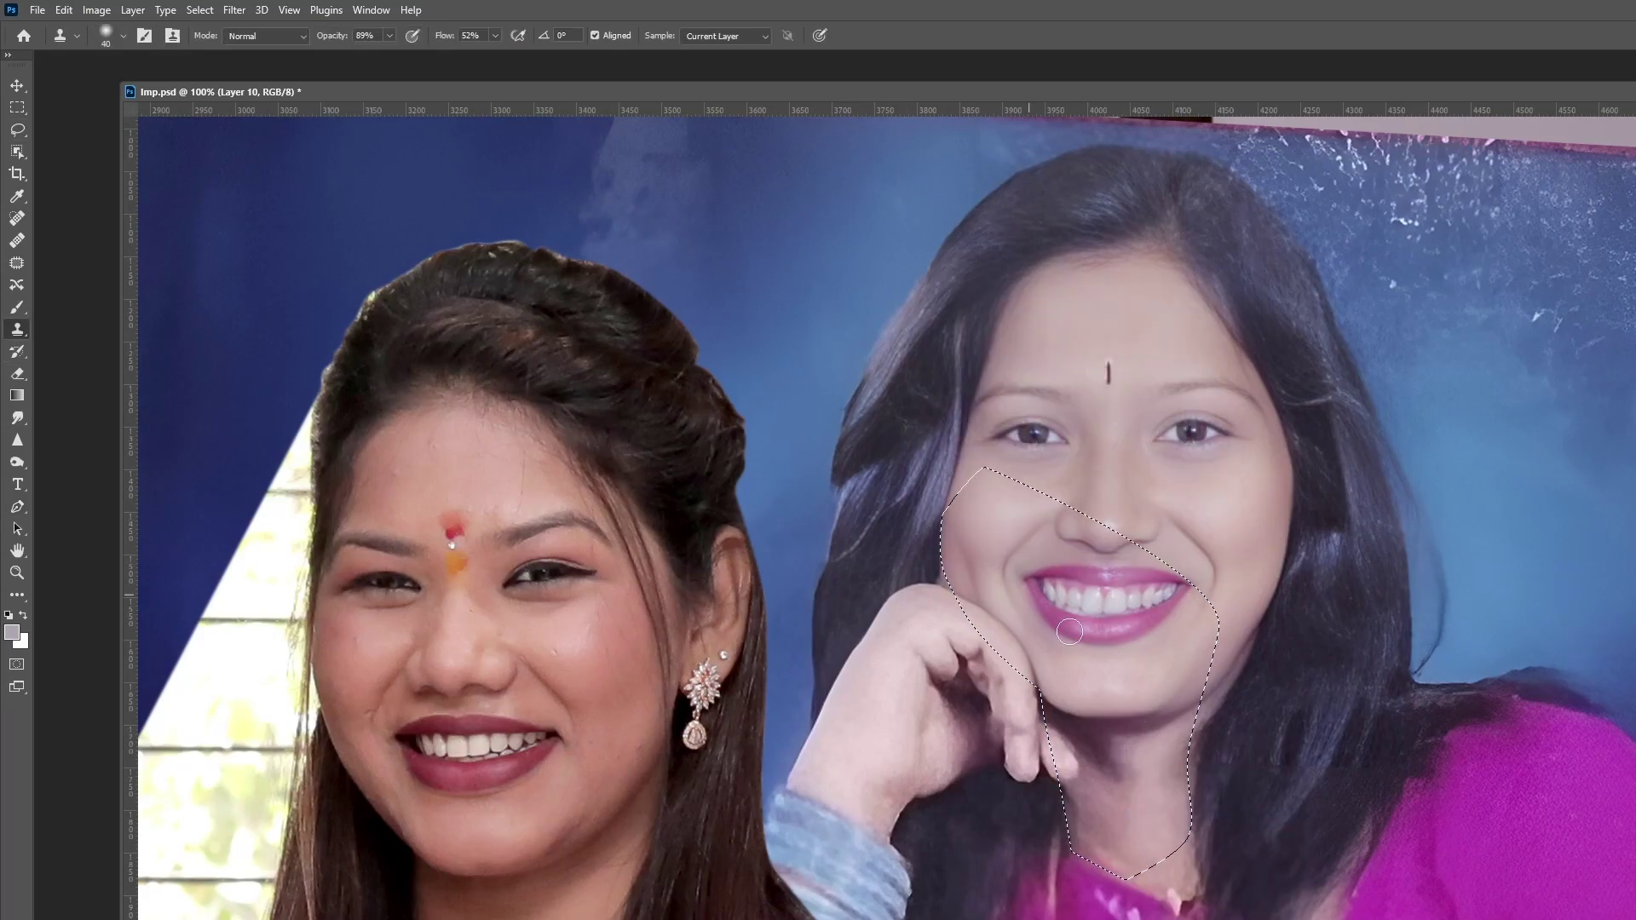
key(ctrl+plus)
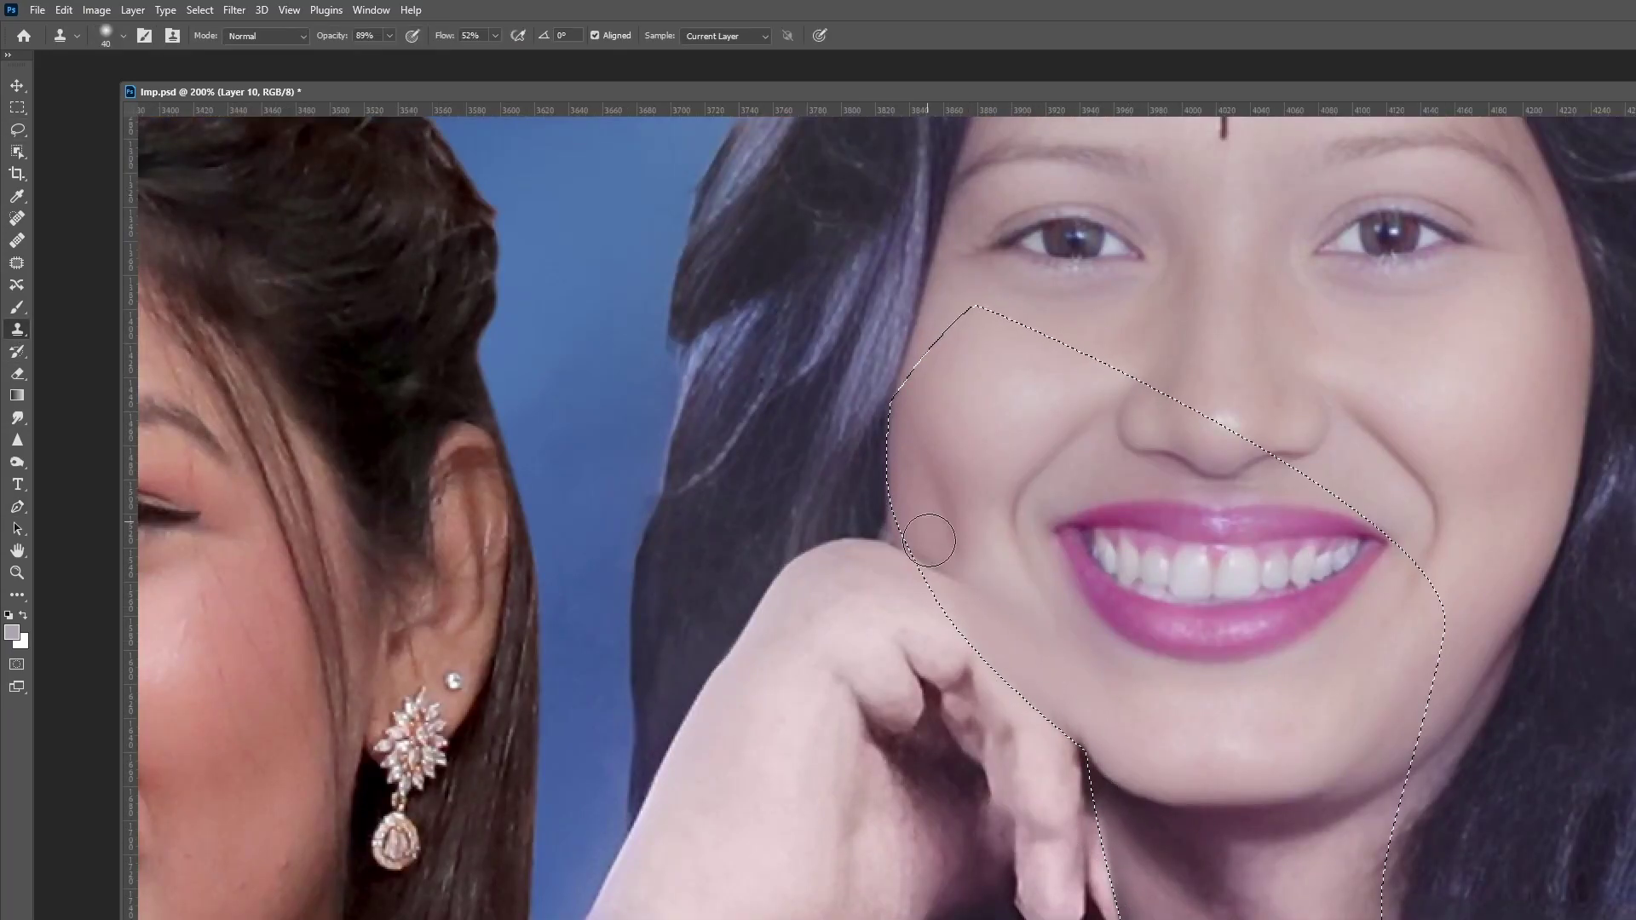
mouse_move(905, 675)
mouse_down()
mouse_move(852, 545)
mouse_move(721, 816)
mouse_move(881, 540)
mouse_move(980, 818)
mouse_move(971, 676)
mouse_move(1037, 710)
mouse_up()
click(495, 36)
scroll(989, 628, down, 1)
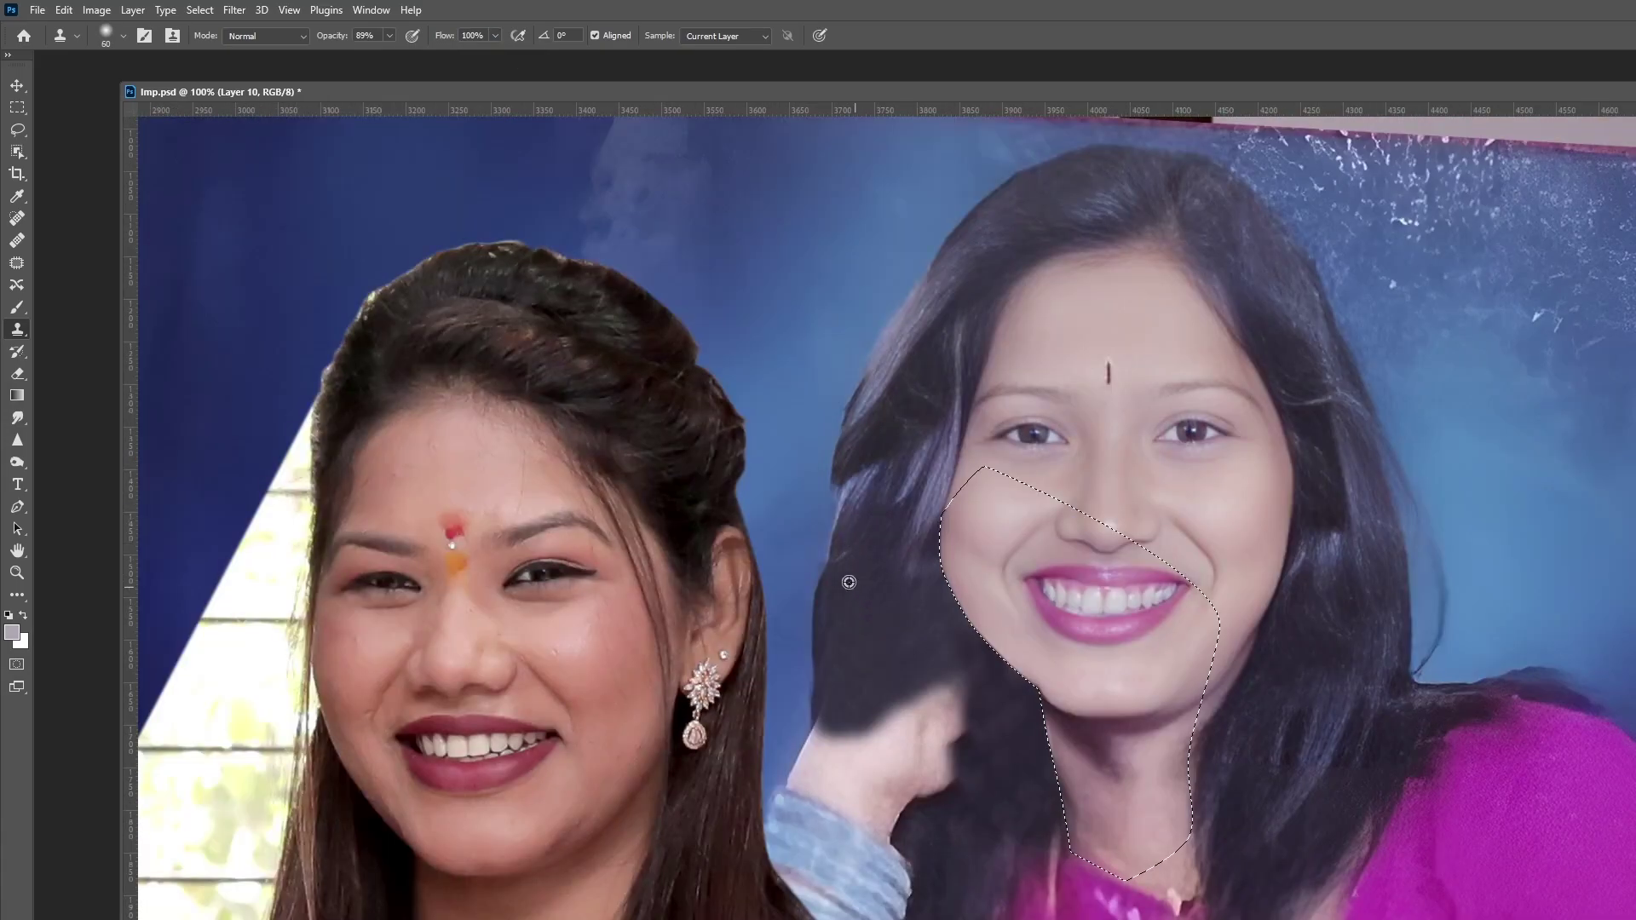
mouse_move(924, 666)
mouse_down()
mouse_move(819, 810)
mouse_move(874, 839)
mouse_up()
key(ctrl+d)
scroll(1003, 617, up, 1)
key(bracketleft)
key(bracketleft)
key(bracketleft)
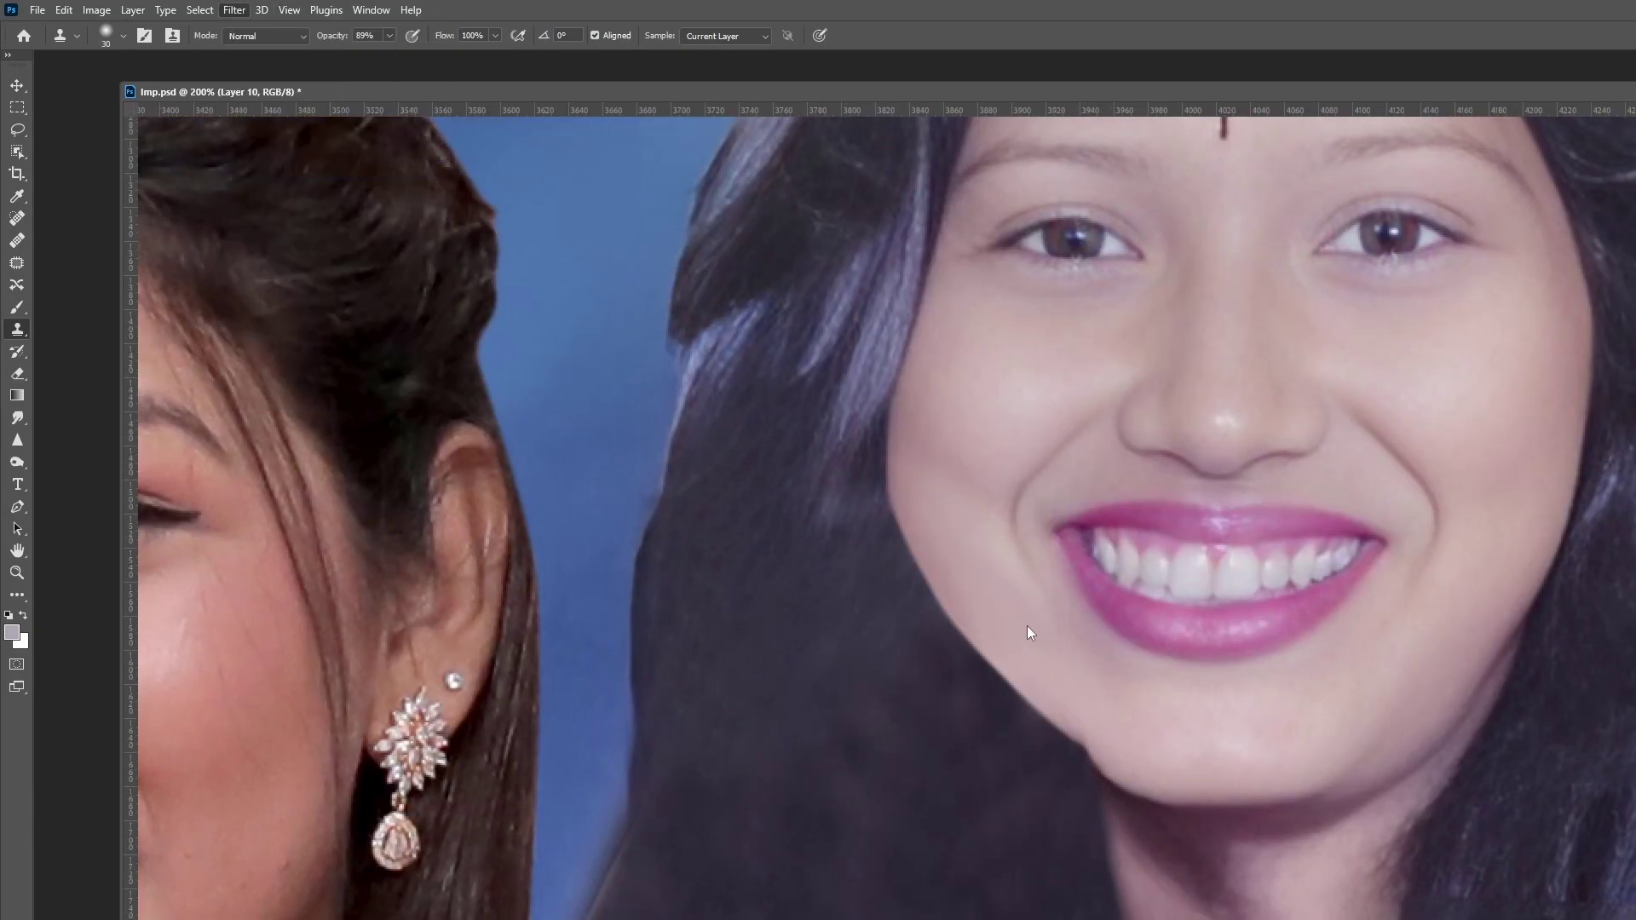
key(ctrl+shift+x)
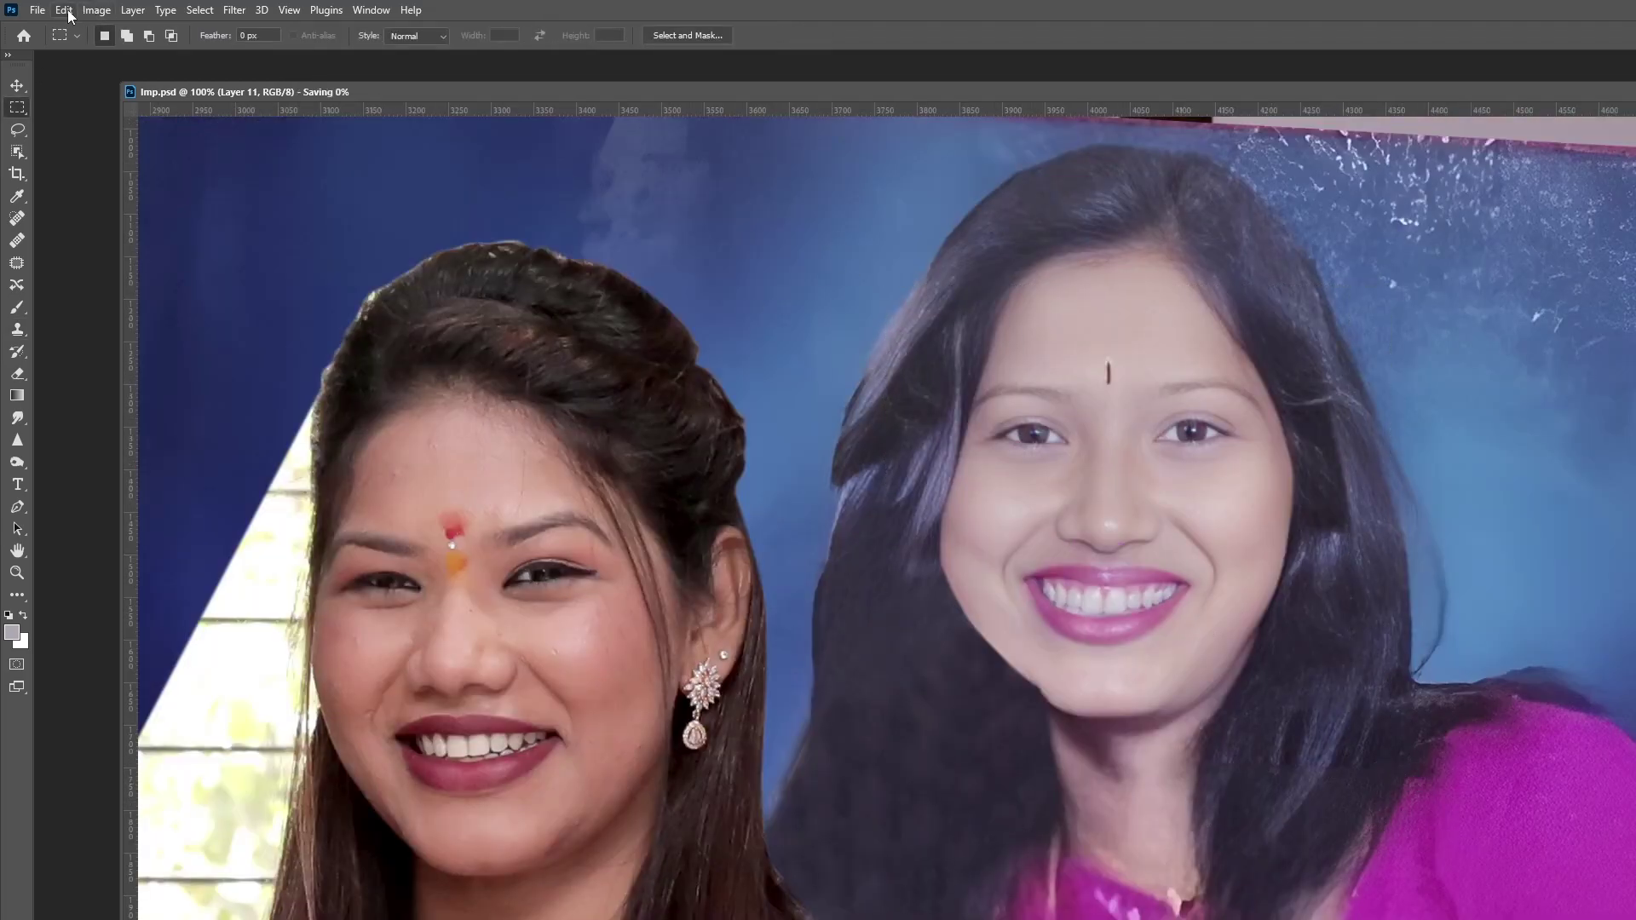
Step: Reshape her face in Liquify and apply Match Color with Neutralize
click(234, 10)
click(256, 178)
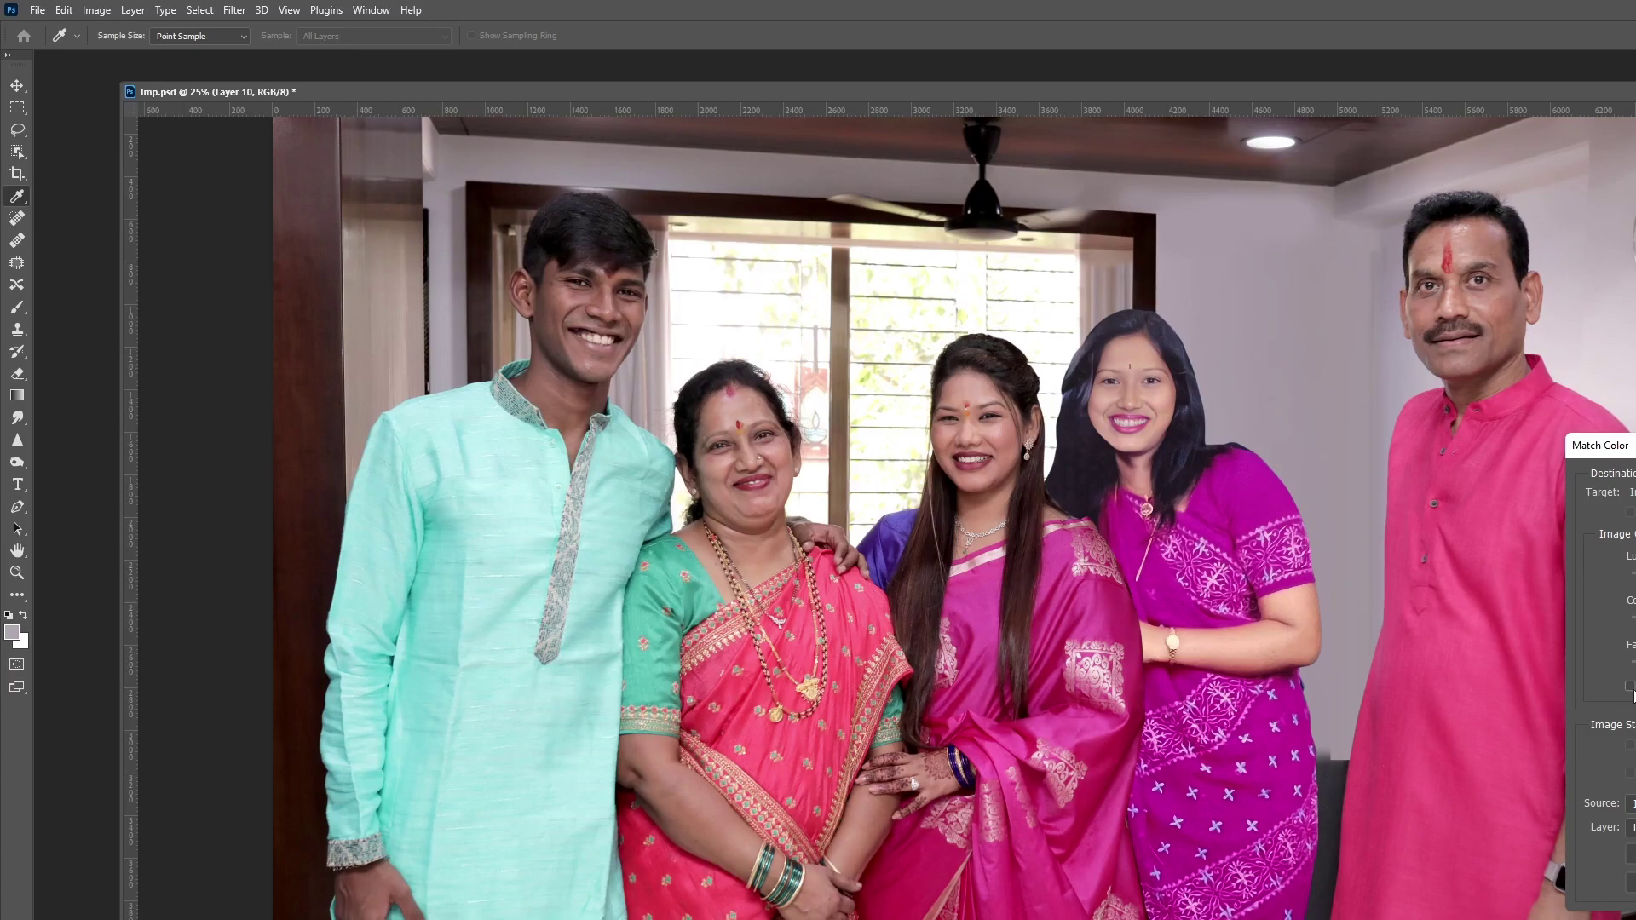
click(1631, 687)
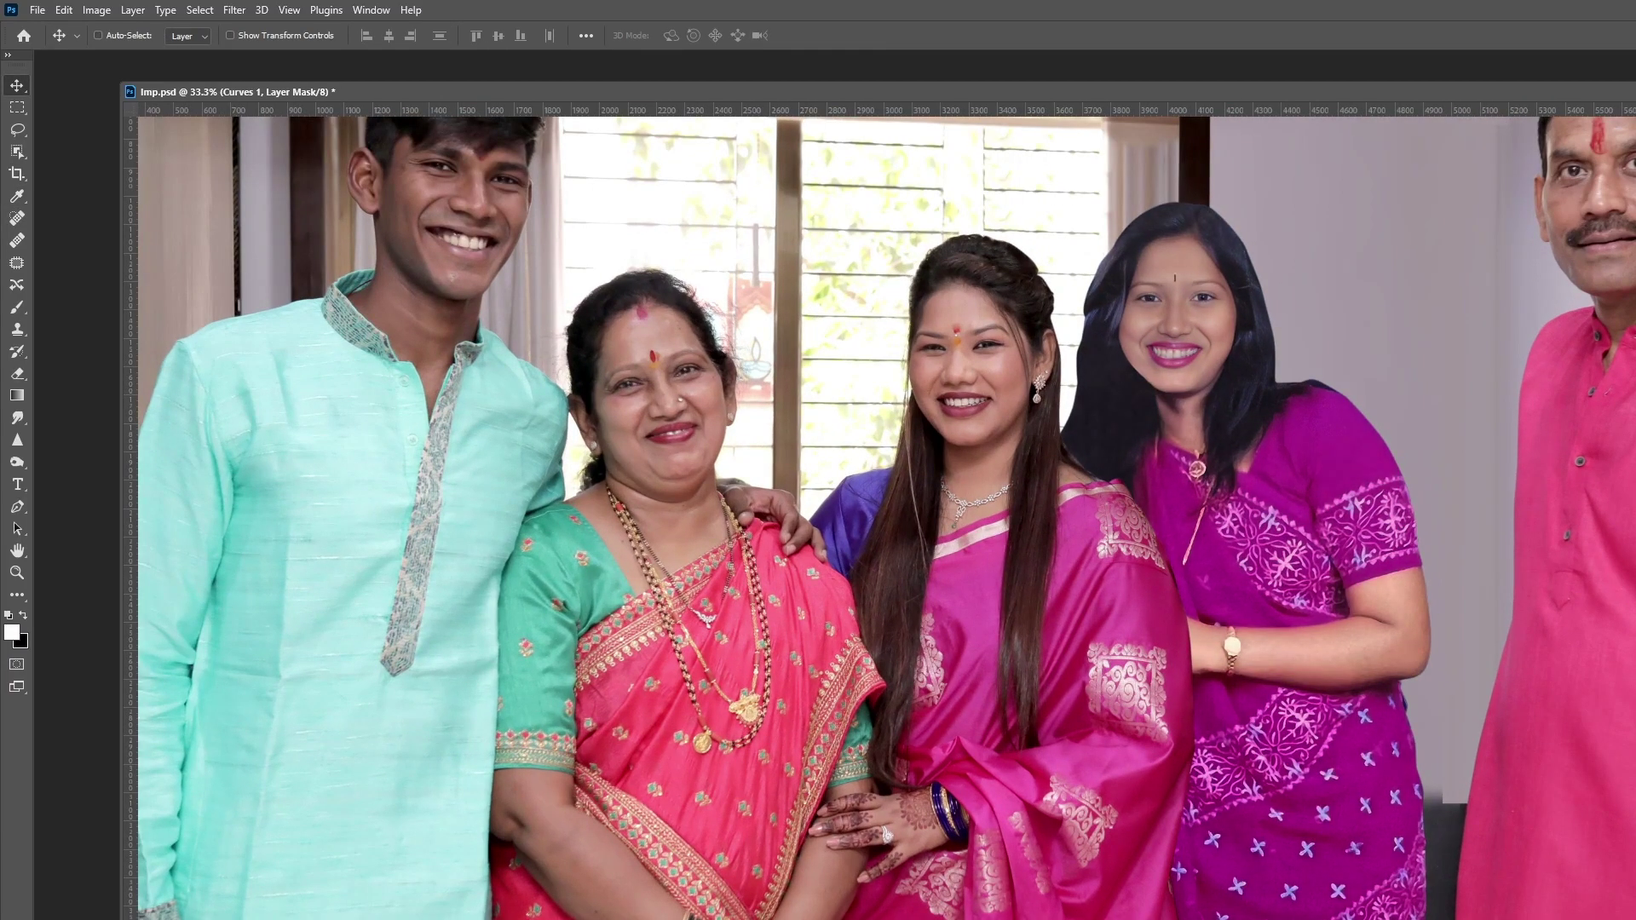
key(ctrl+minus)
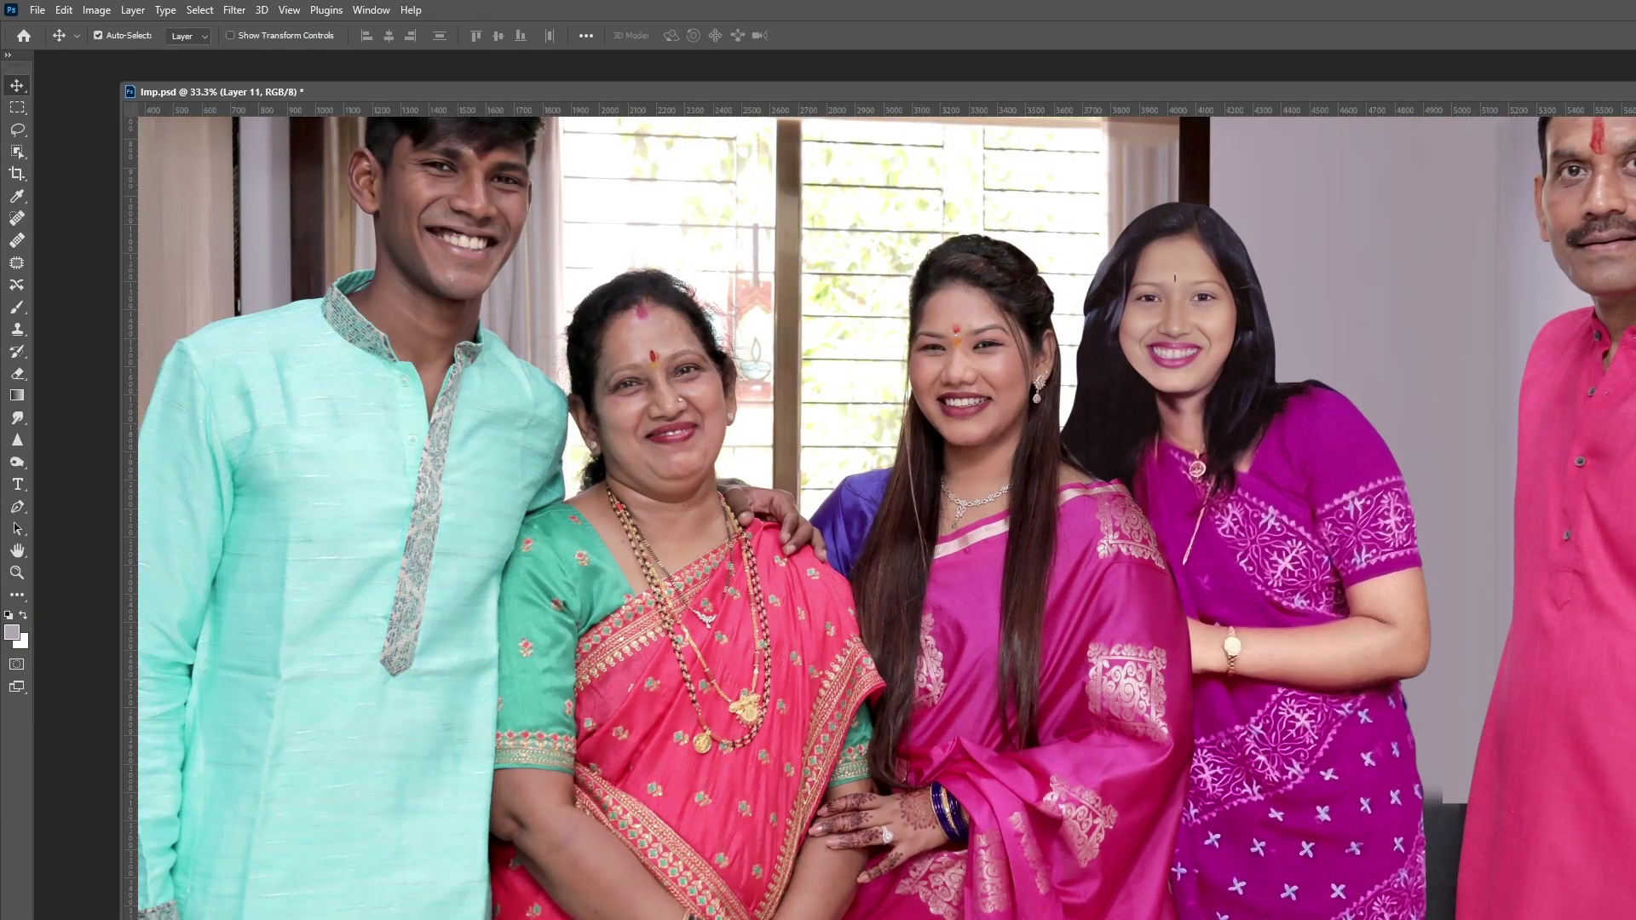
Step: Discard the brightened layer copy, adjust red saturation and apply Color Balance
key(Delete)
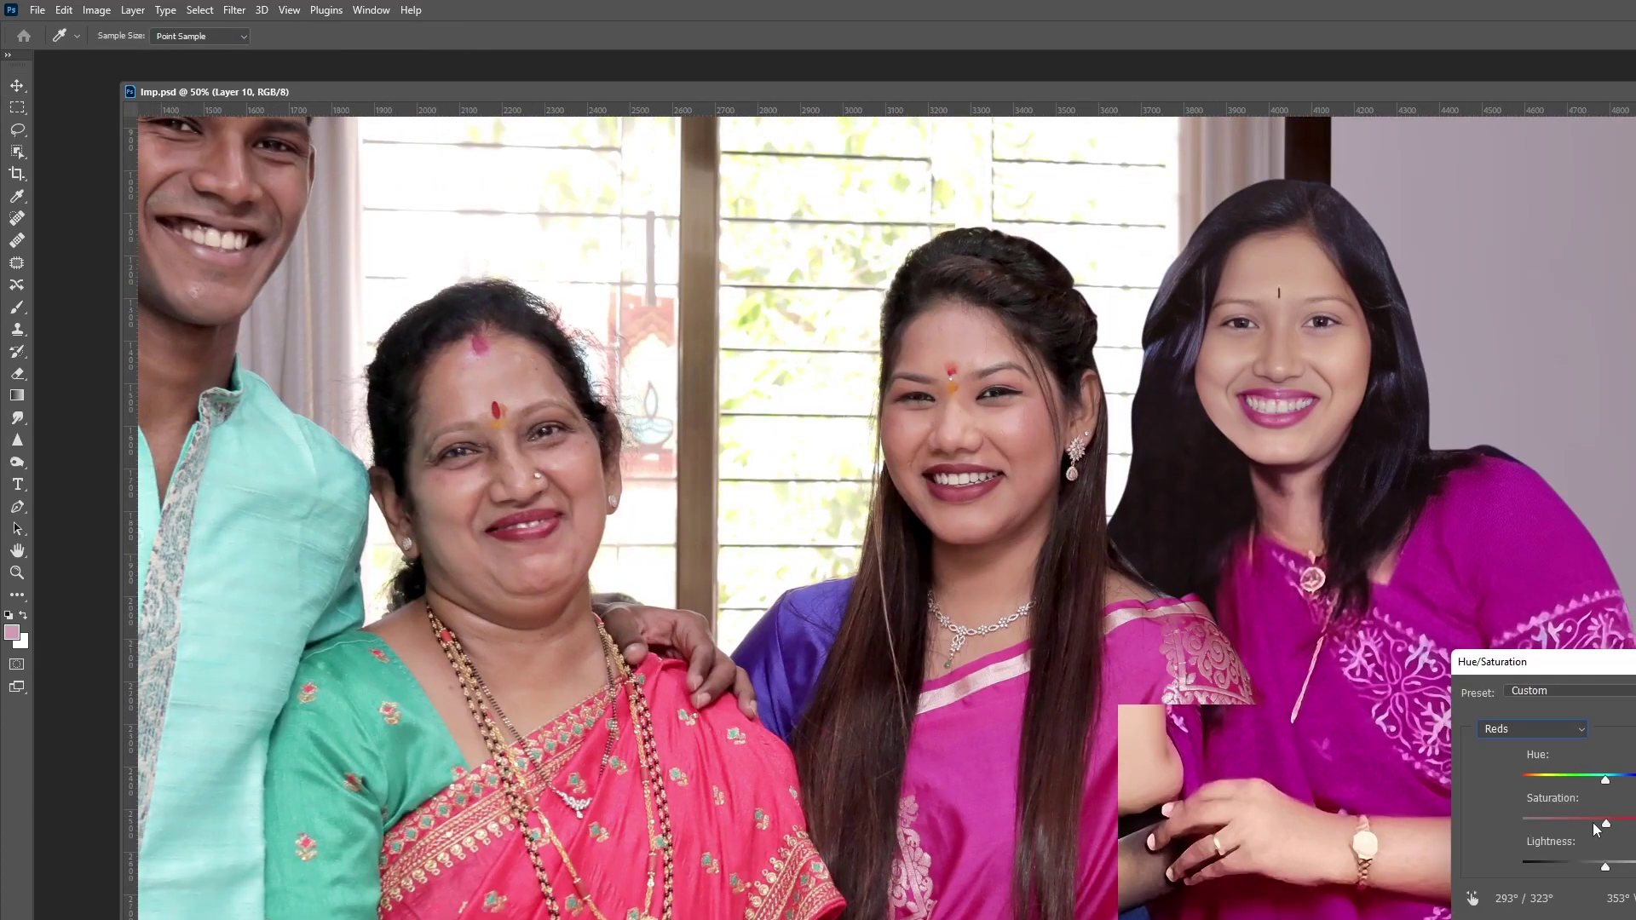
key(Return)
key(v)
key(l)
key(ctrl+b)
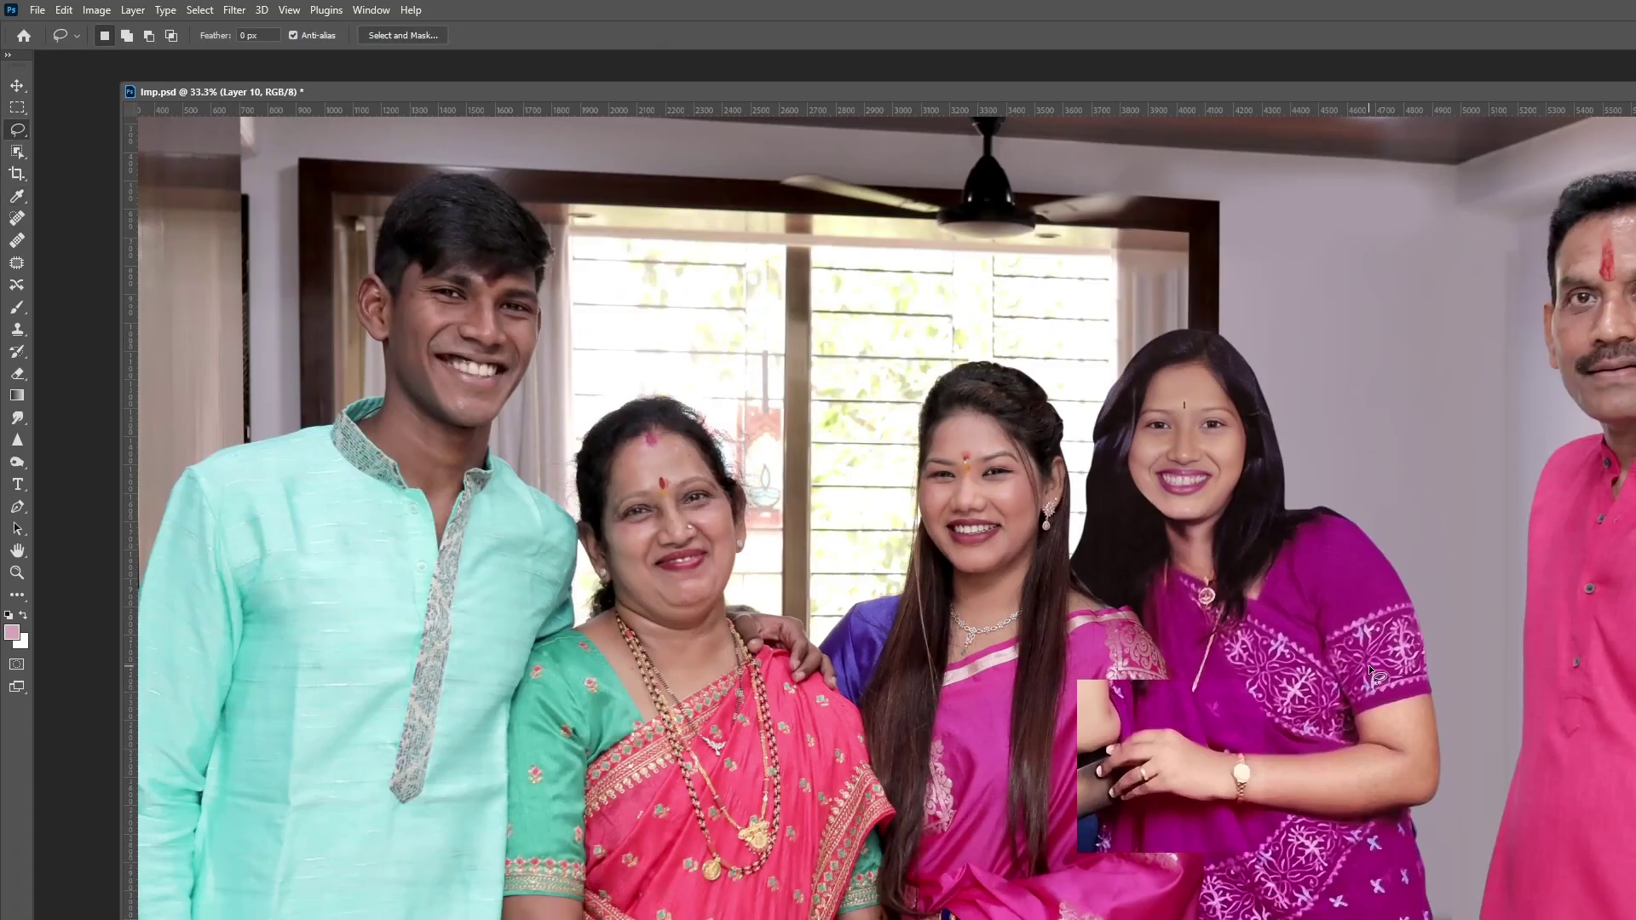
key(ctrl+d)
Step: Merge the adjusted copy into her layer and save the document
key(ctrl+e)
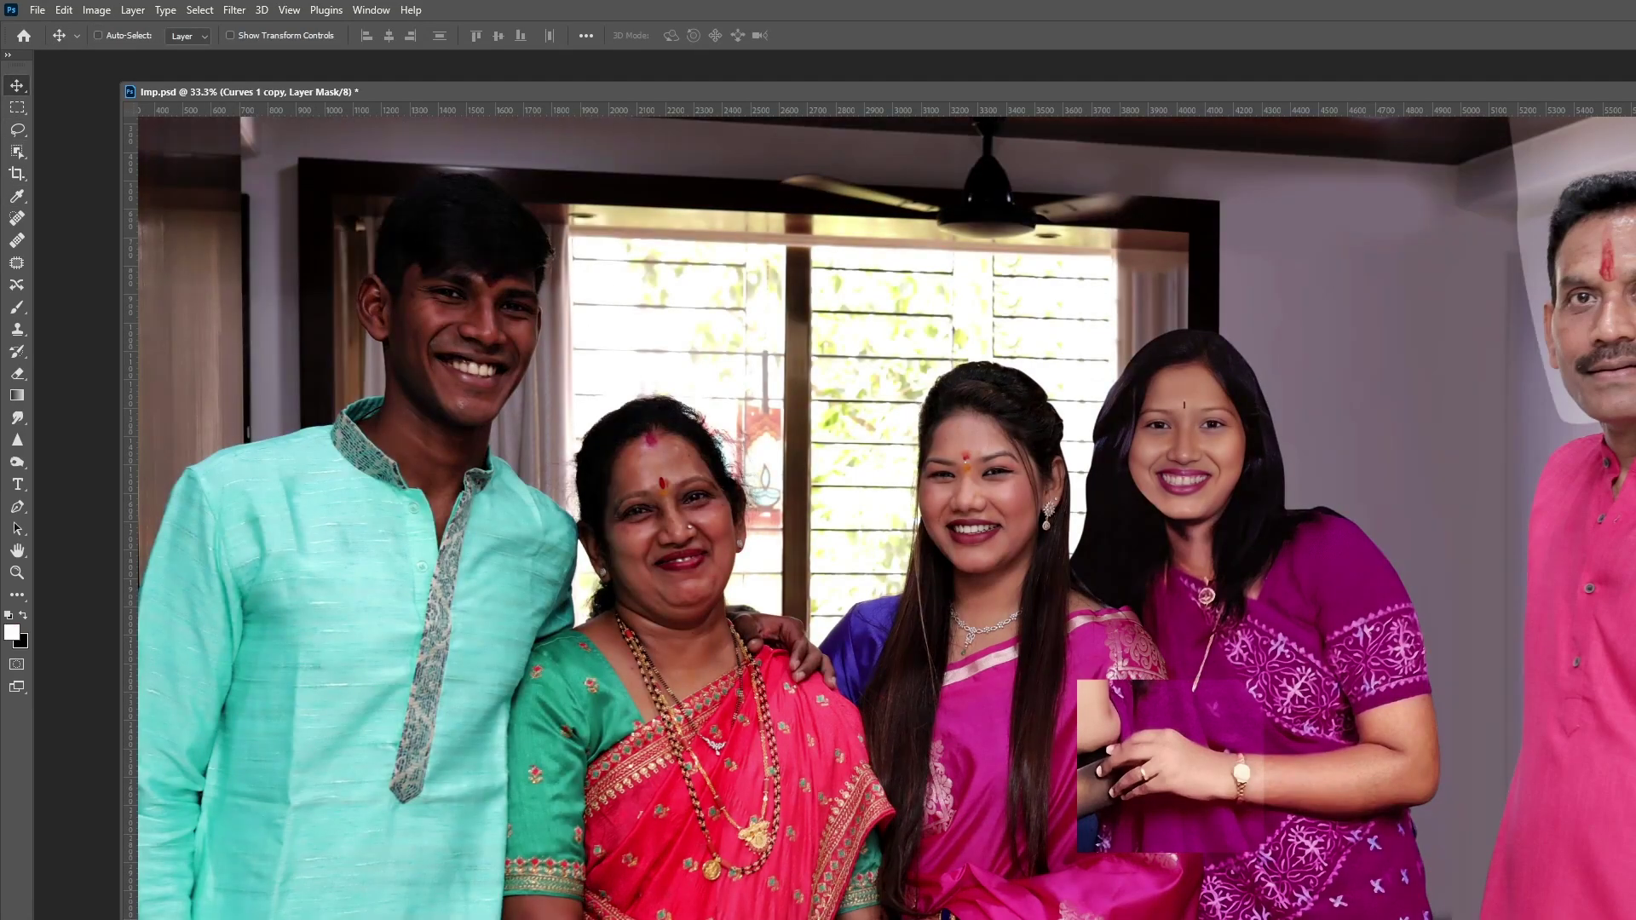
key(ctrl+s)
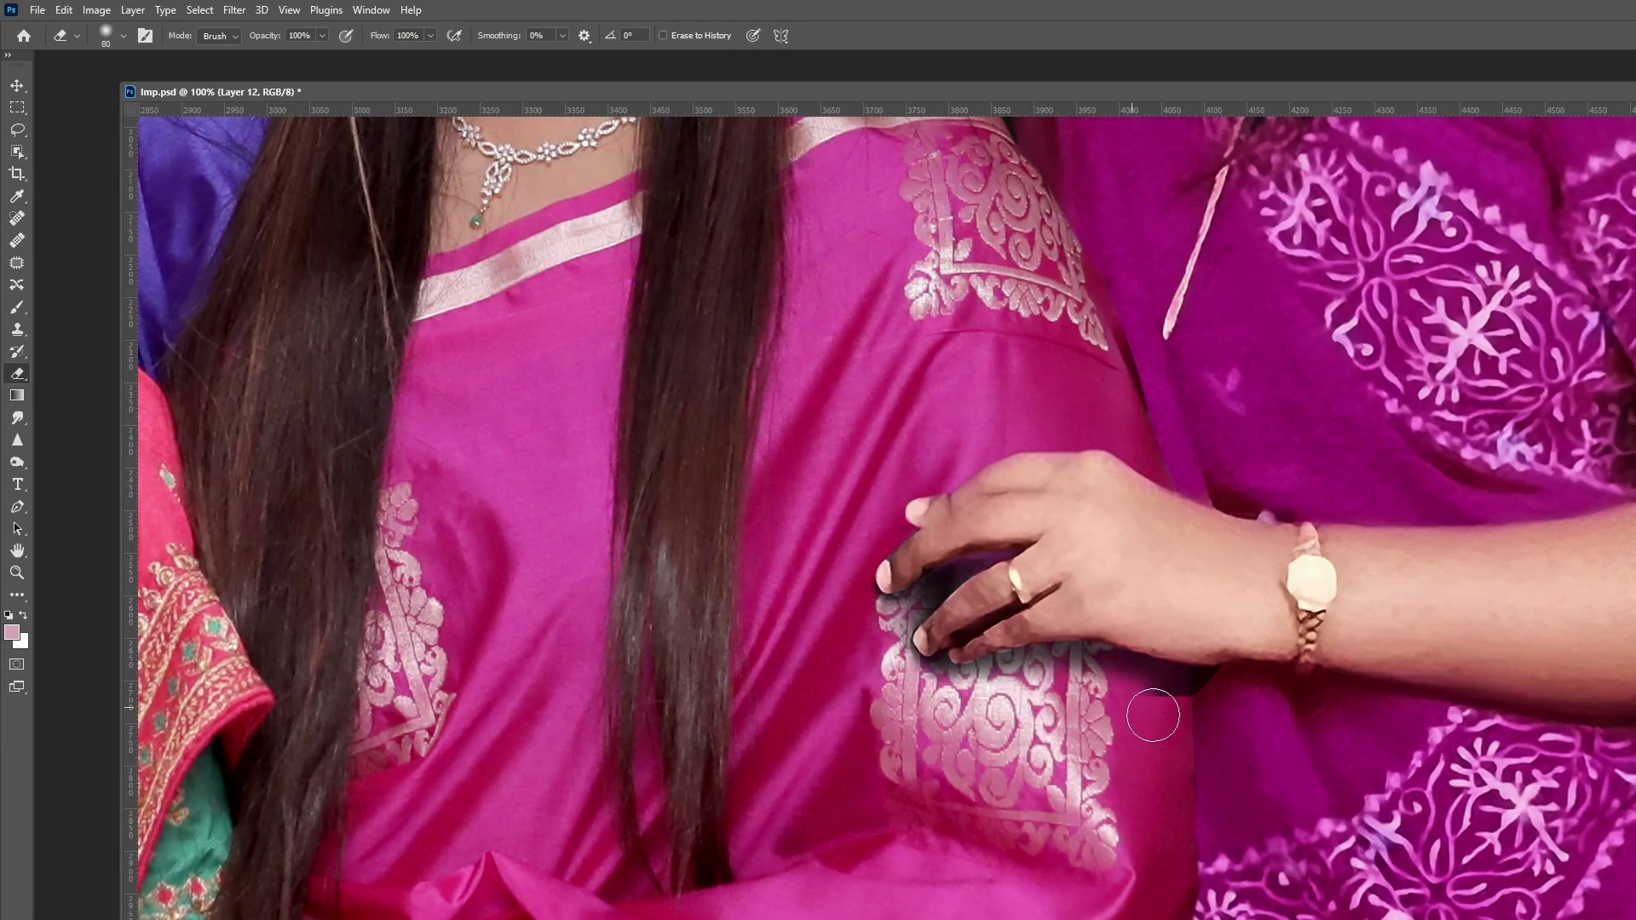
key(bracketleft)
Step: Warp the hand onto the pink-saree woman's arm and paint its layer mask black
key(ctrl+t)
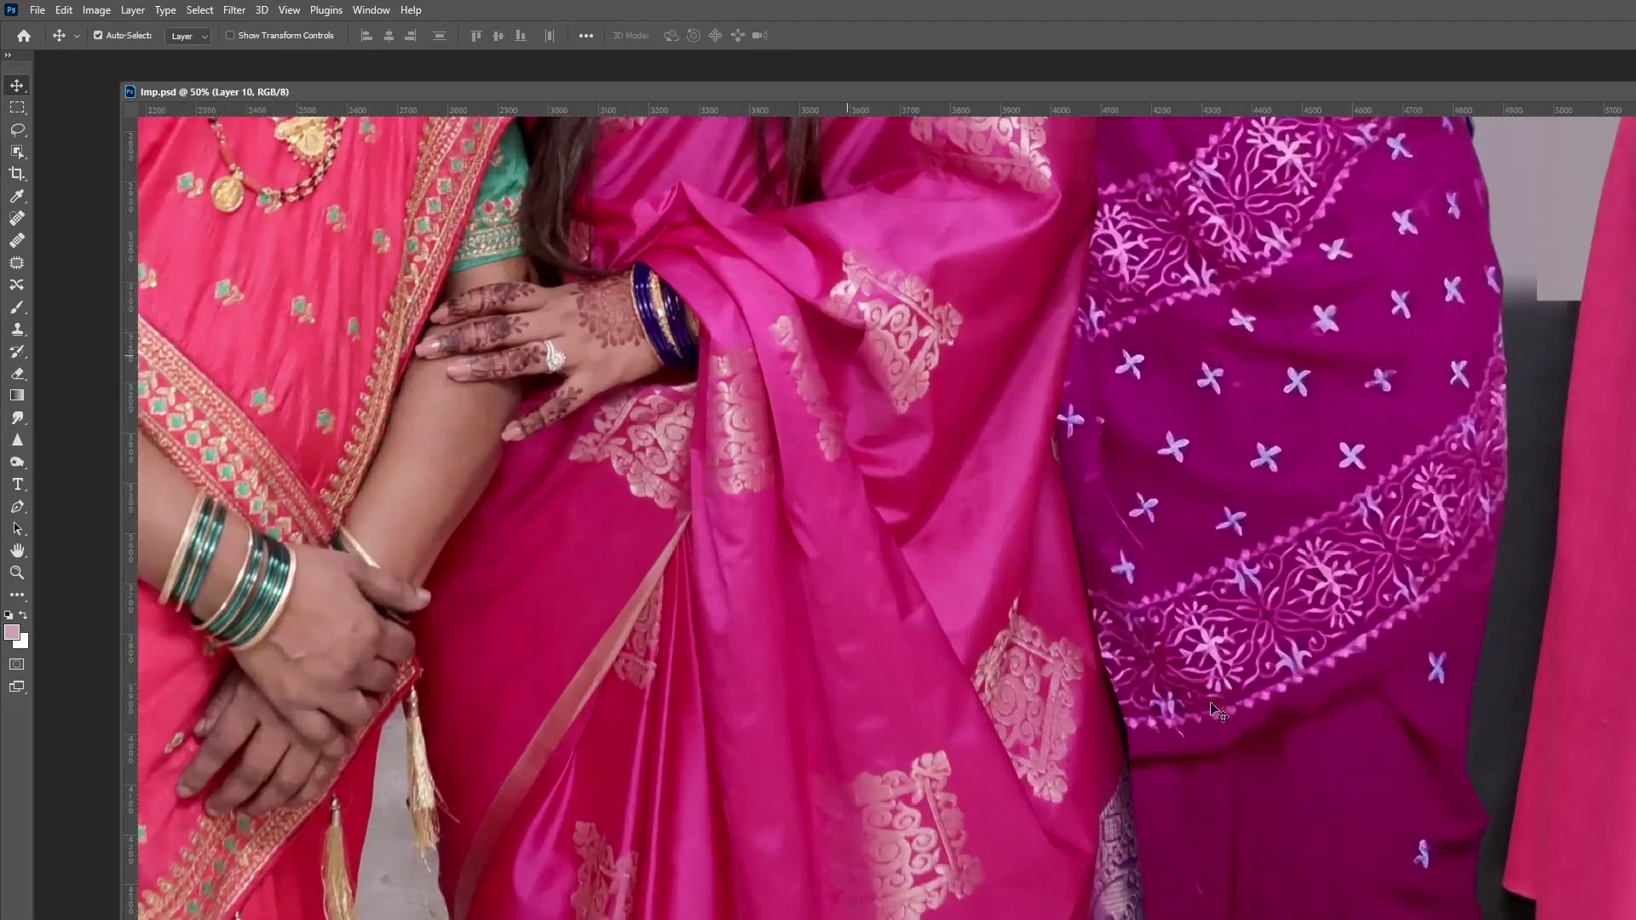
key(b)
key(x)
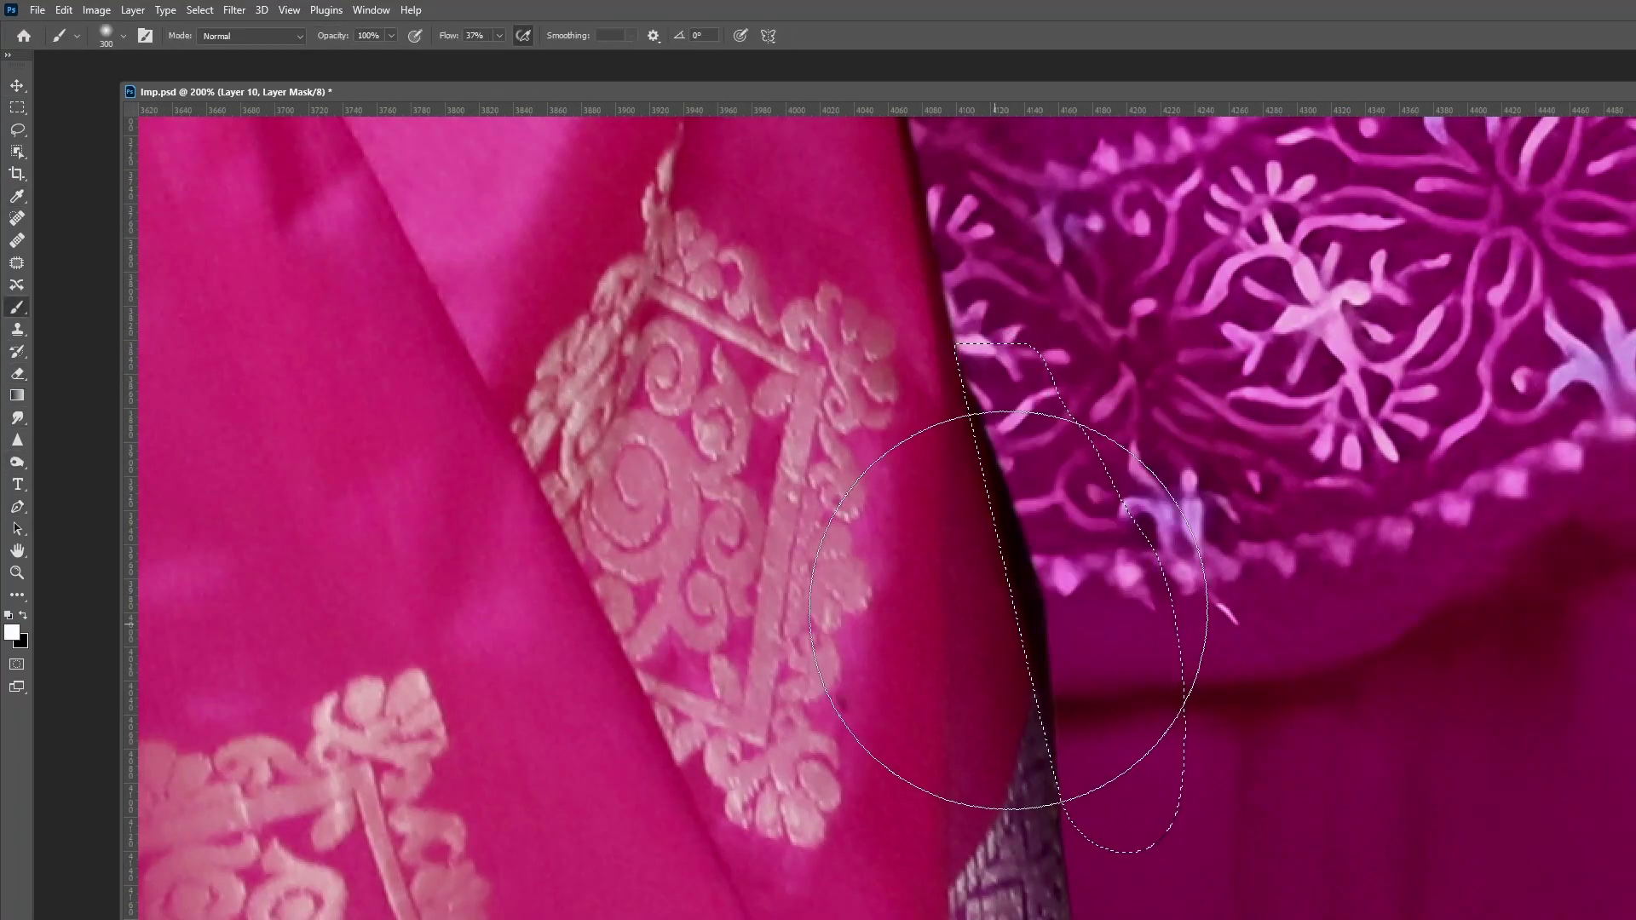
key(ctrl+z)
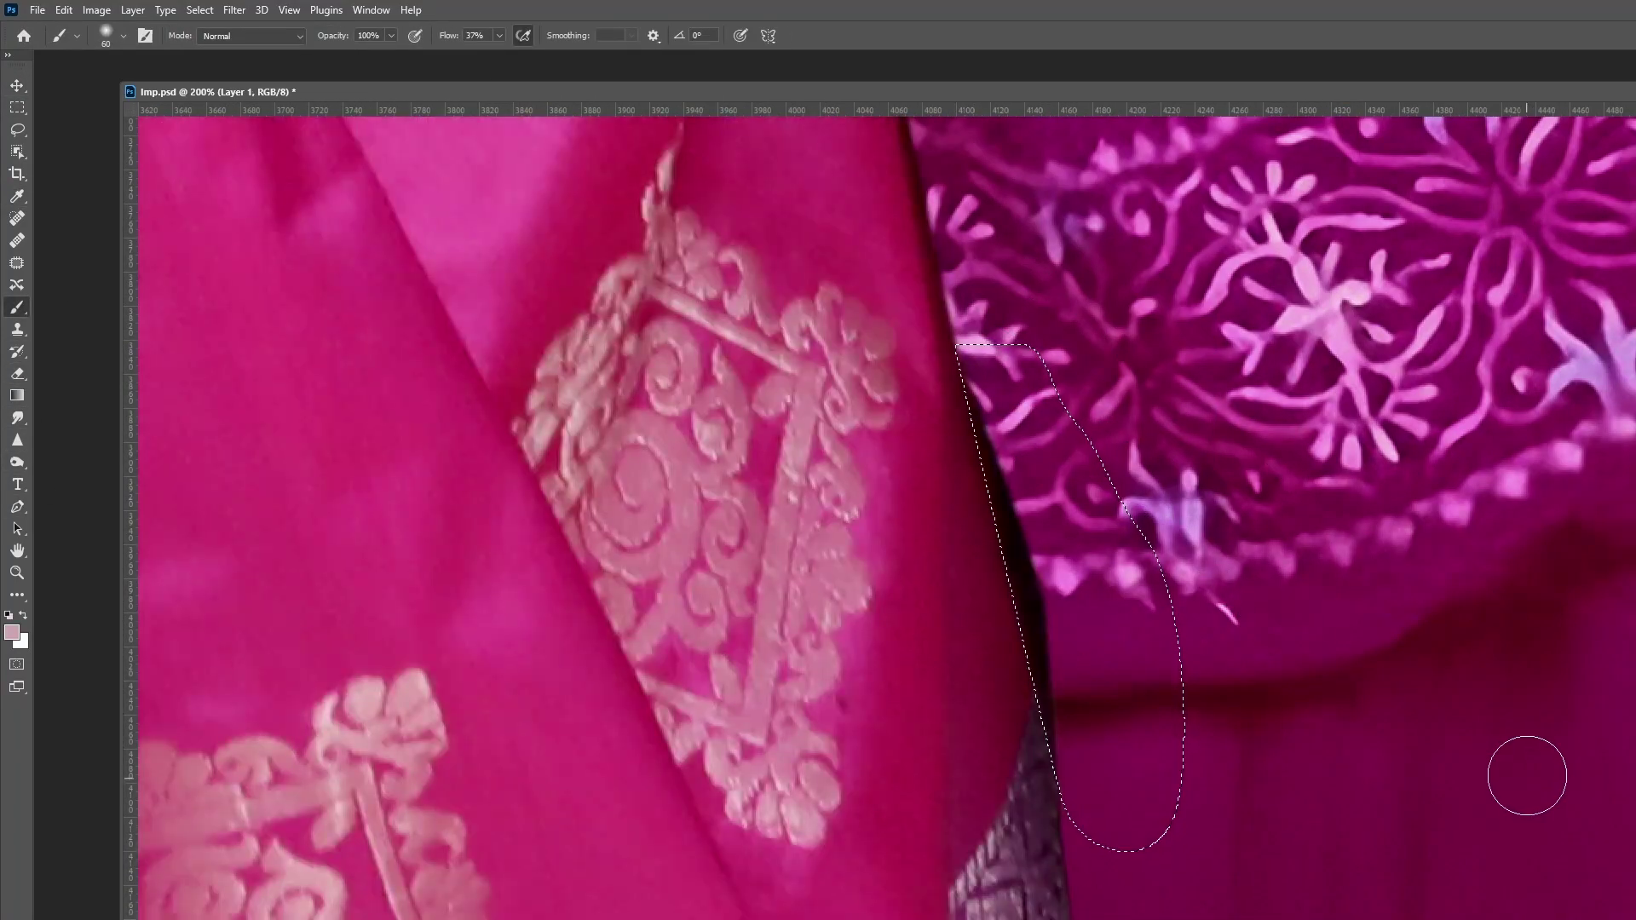
Step: Copy a lassoed hair area to a new layer and erase it off the purple dress
alt+scroll(886, 275, down, 5)
key(l)
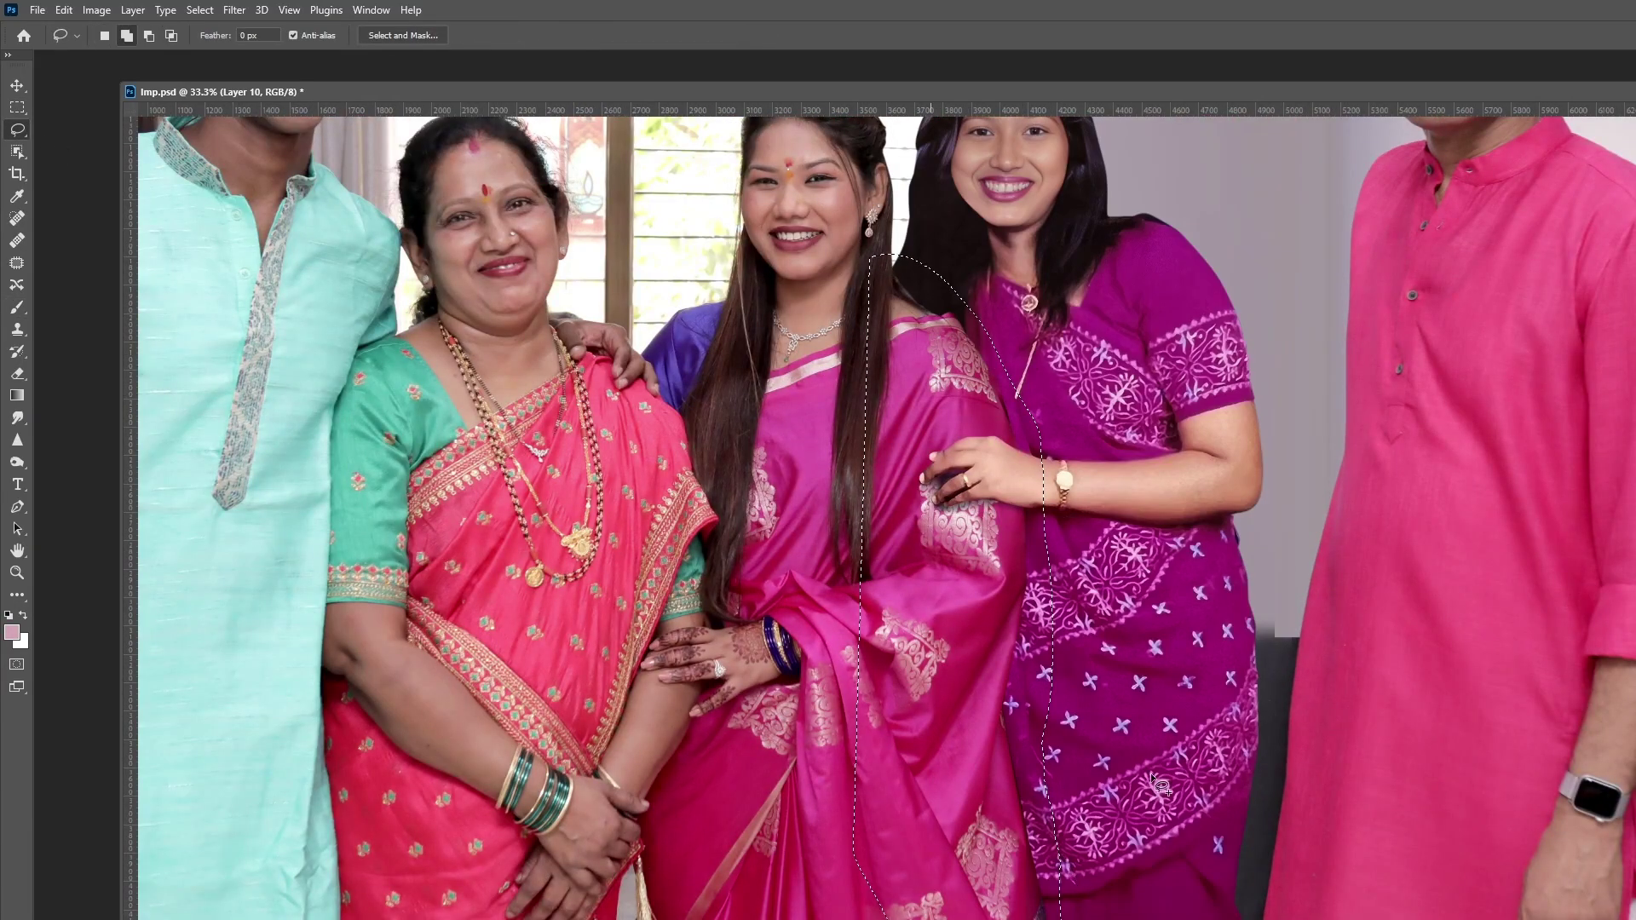
key(ctrl+j)
key(e)
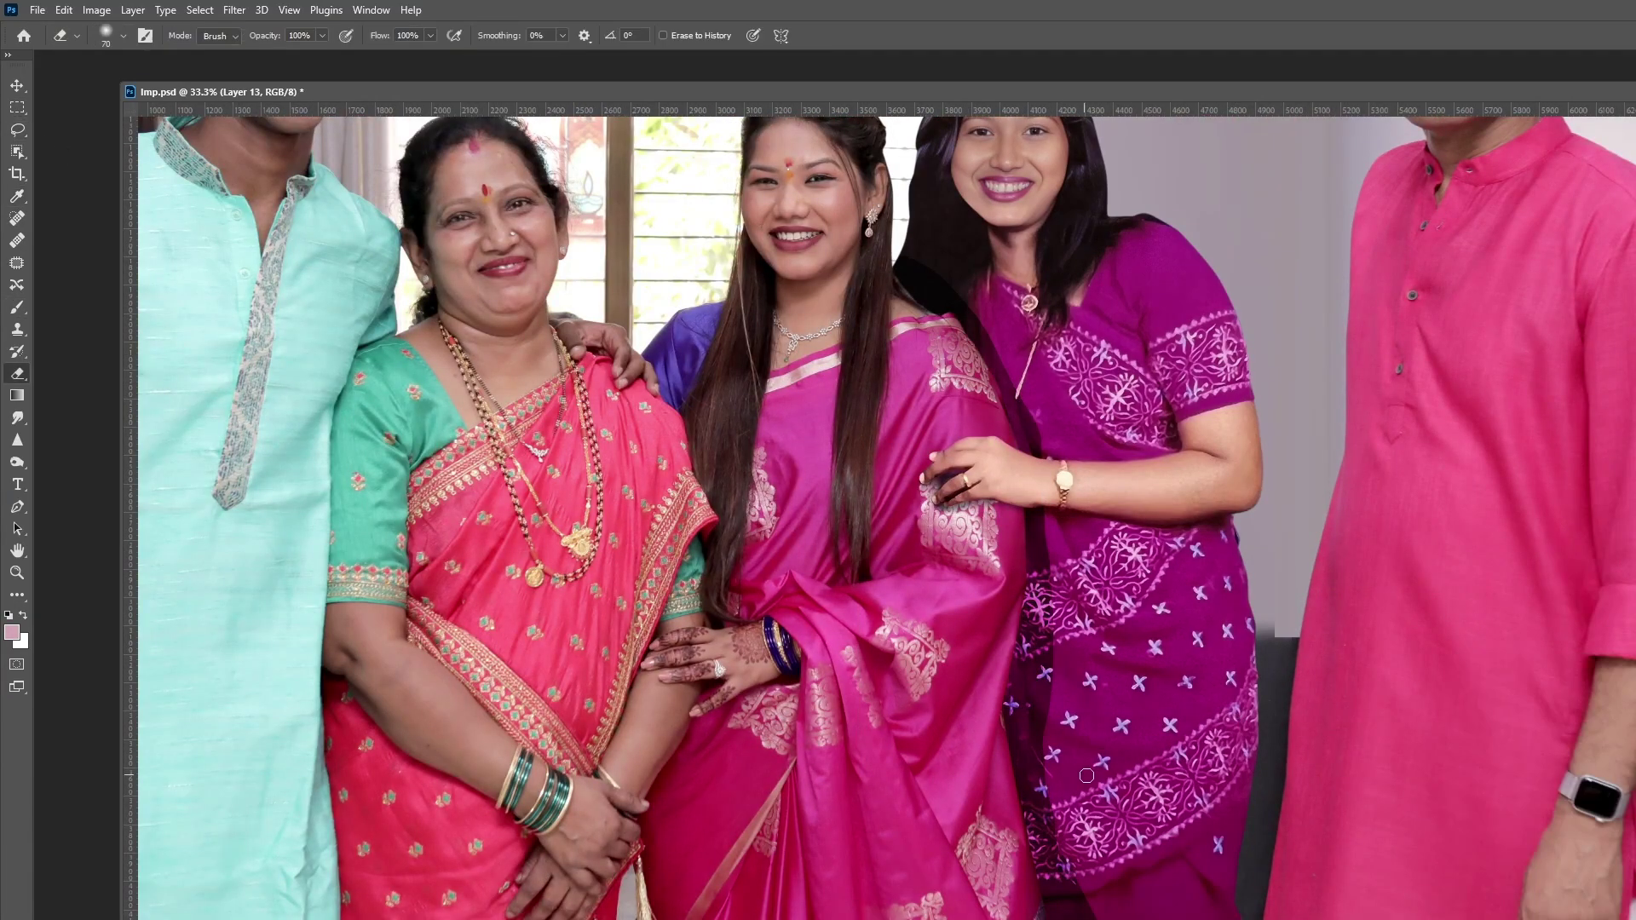
key(bracketright)
key(bracketright)
key(bracketright)
drag(1056, 904, 1054, 531)
key(bracketright)
key(bracketright)
alt+scroll(1038, 710, down, 1)
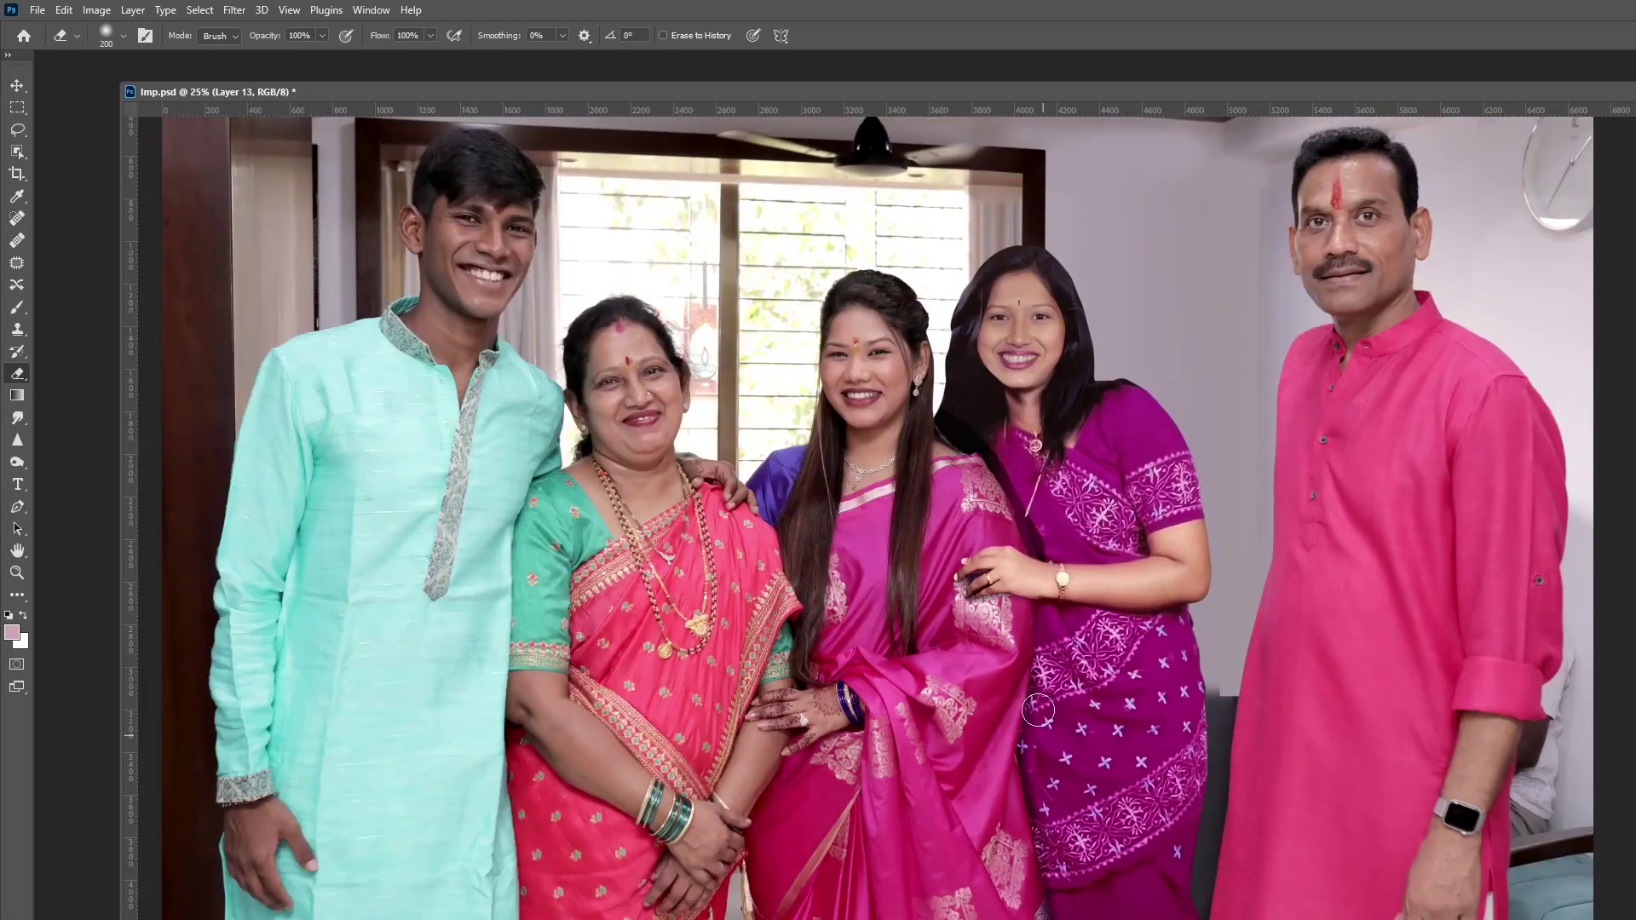
alt+scroll(1472, 727, down, 1)
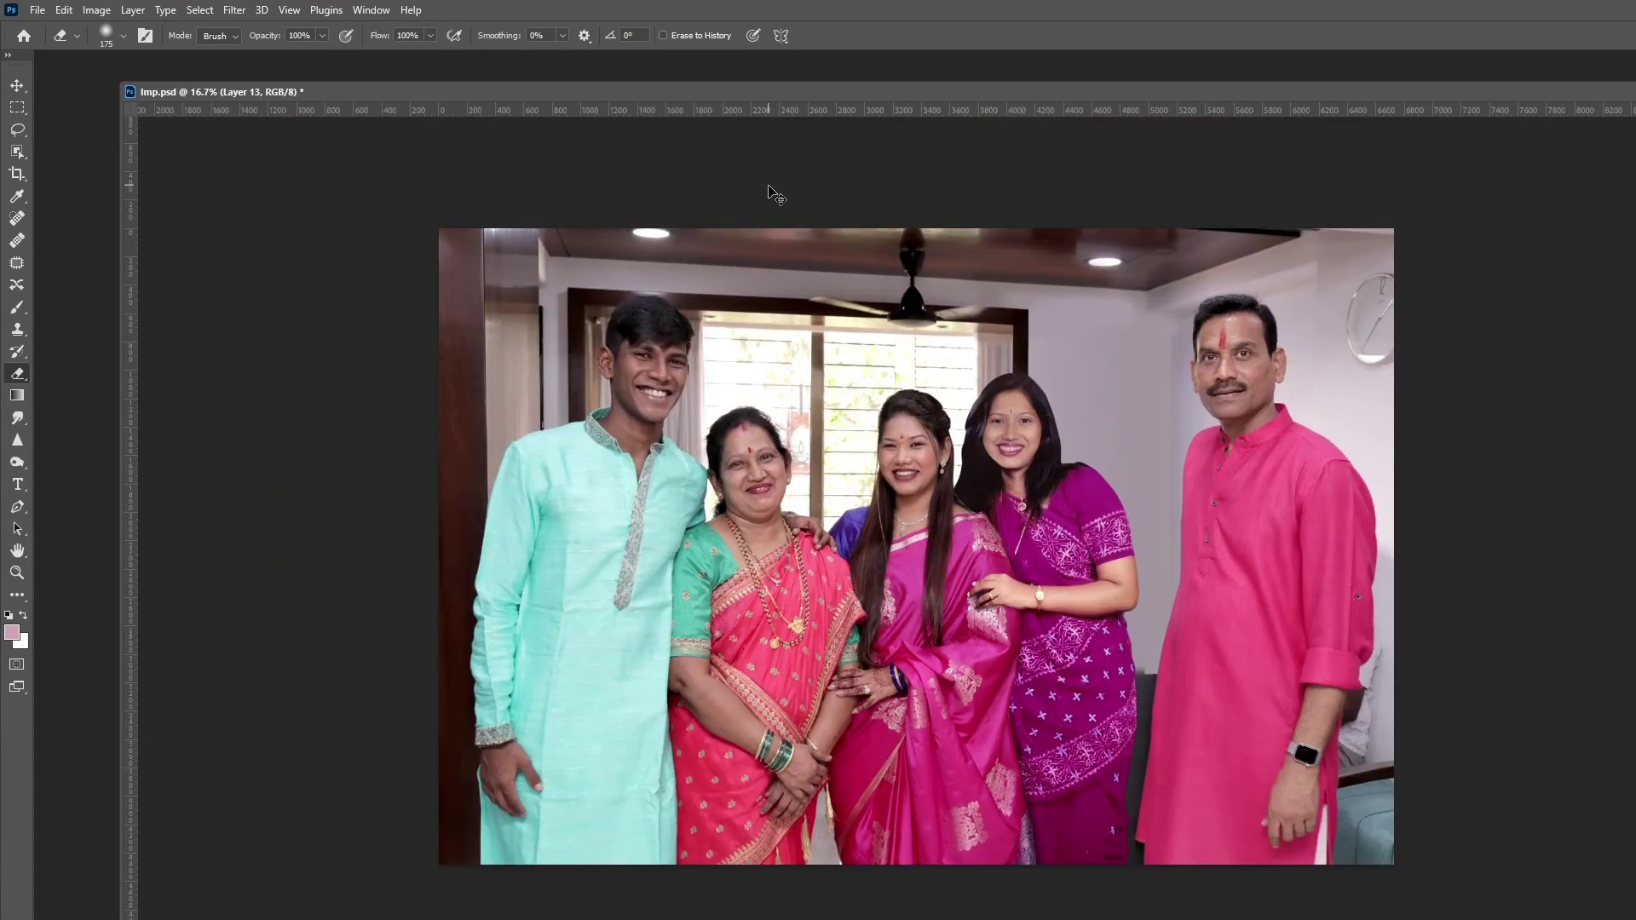
Step: Free Transform the duplicated wall strip, shifting it right and tilting it slightly beside the man
key(ctrl+s)
key(v)
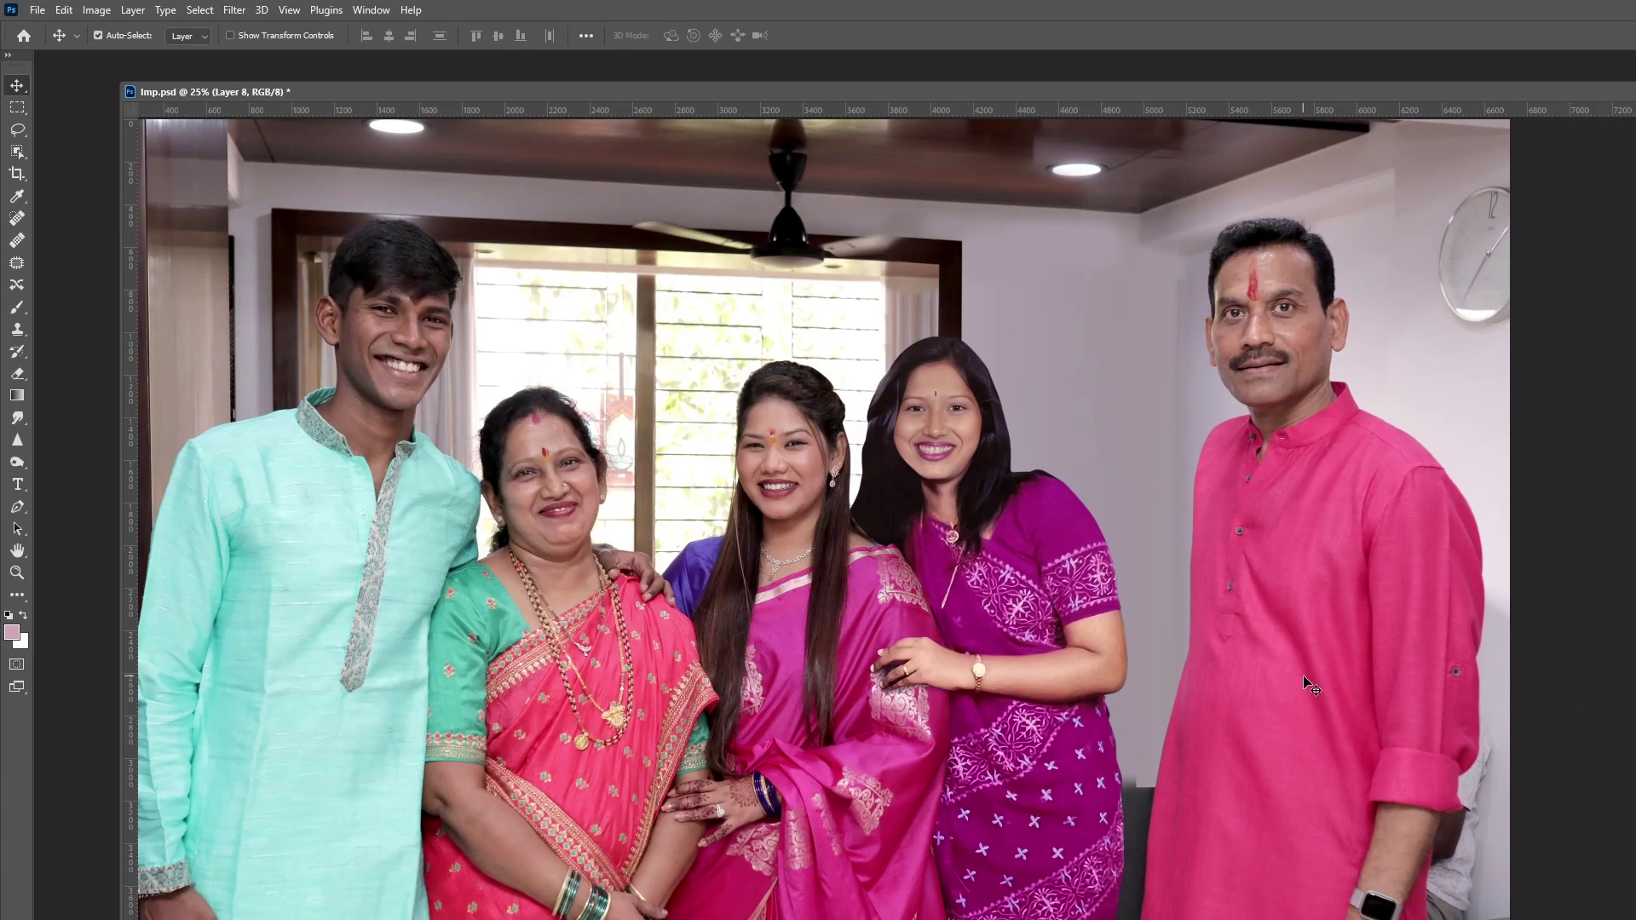
key(ctrl+t)
alt+scroll(867, 631, down, 1)
mouse_move(1190, 825)
mouse_down()
mouse_move(1211, 824)
mouse_move(1196, 824)
mouse_up()
drag(1292, 279, 1283, 257)
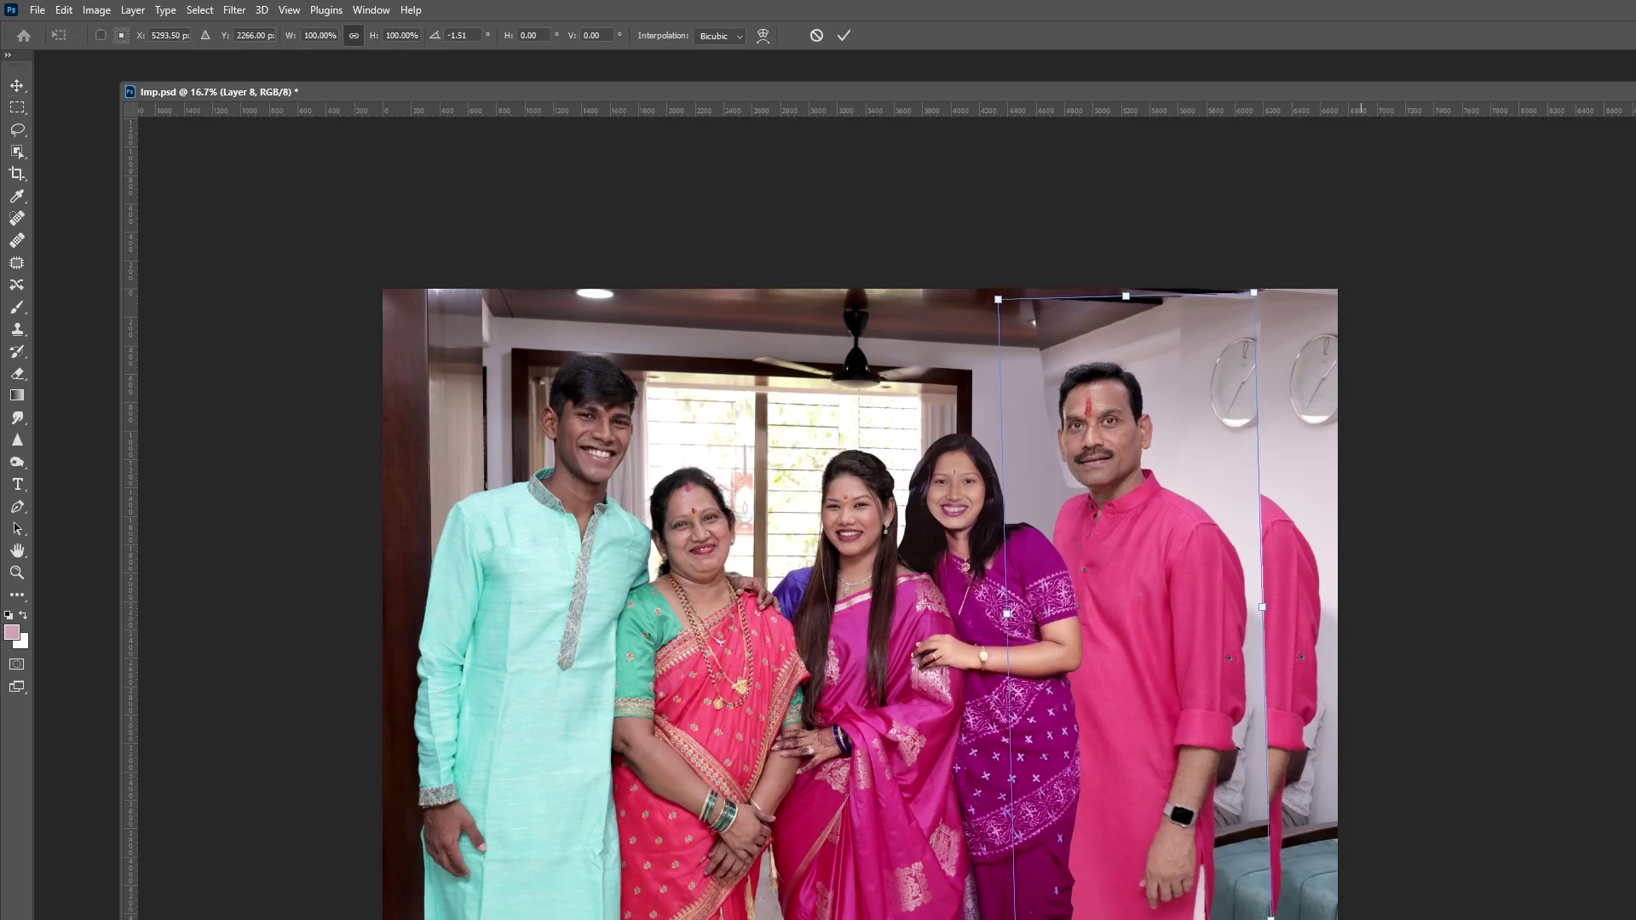
key(Return)
Step: Erase the dark red strip along the kurta edge with an enlarged eraser
key(e)
alt+scroll(1022, 379, up, 3)
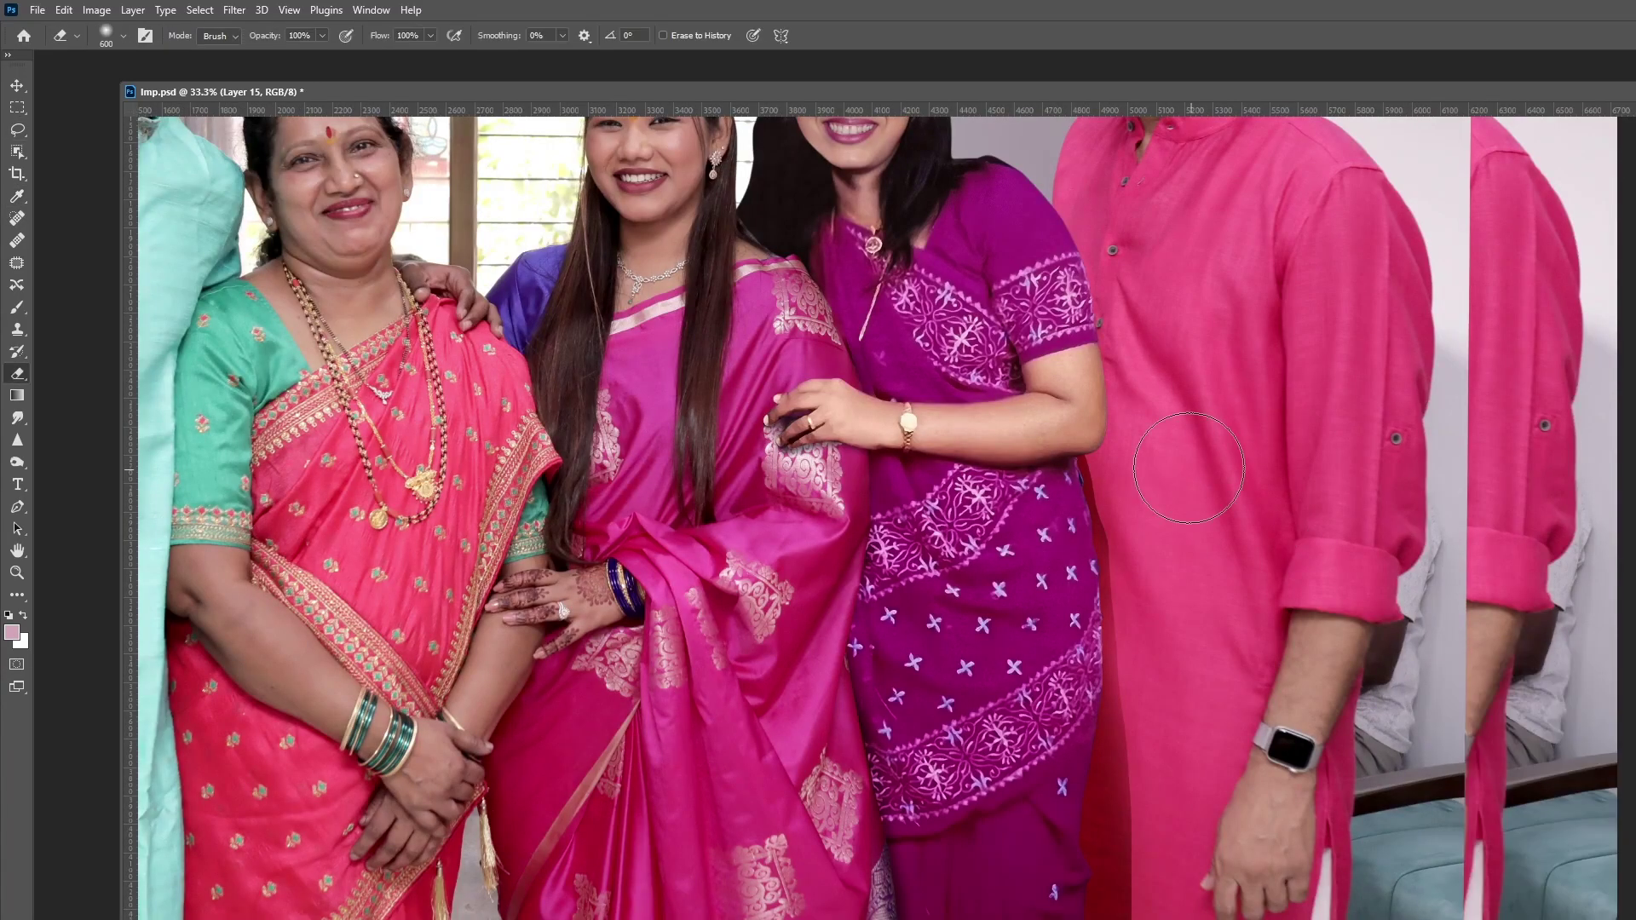
key(bracketright)
key(bracketright)
key(bracketright)
drag(1112, 558, 1112, 912)
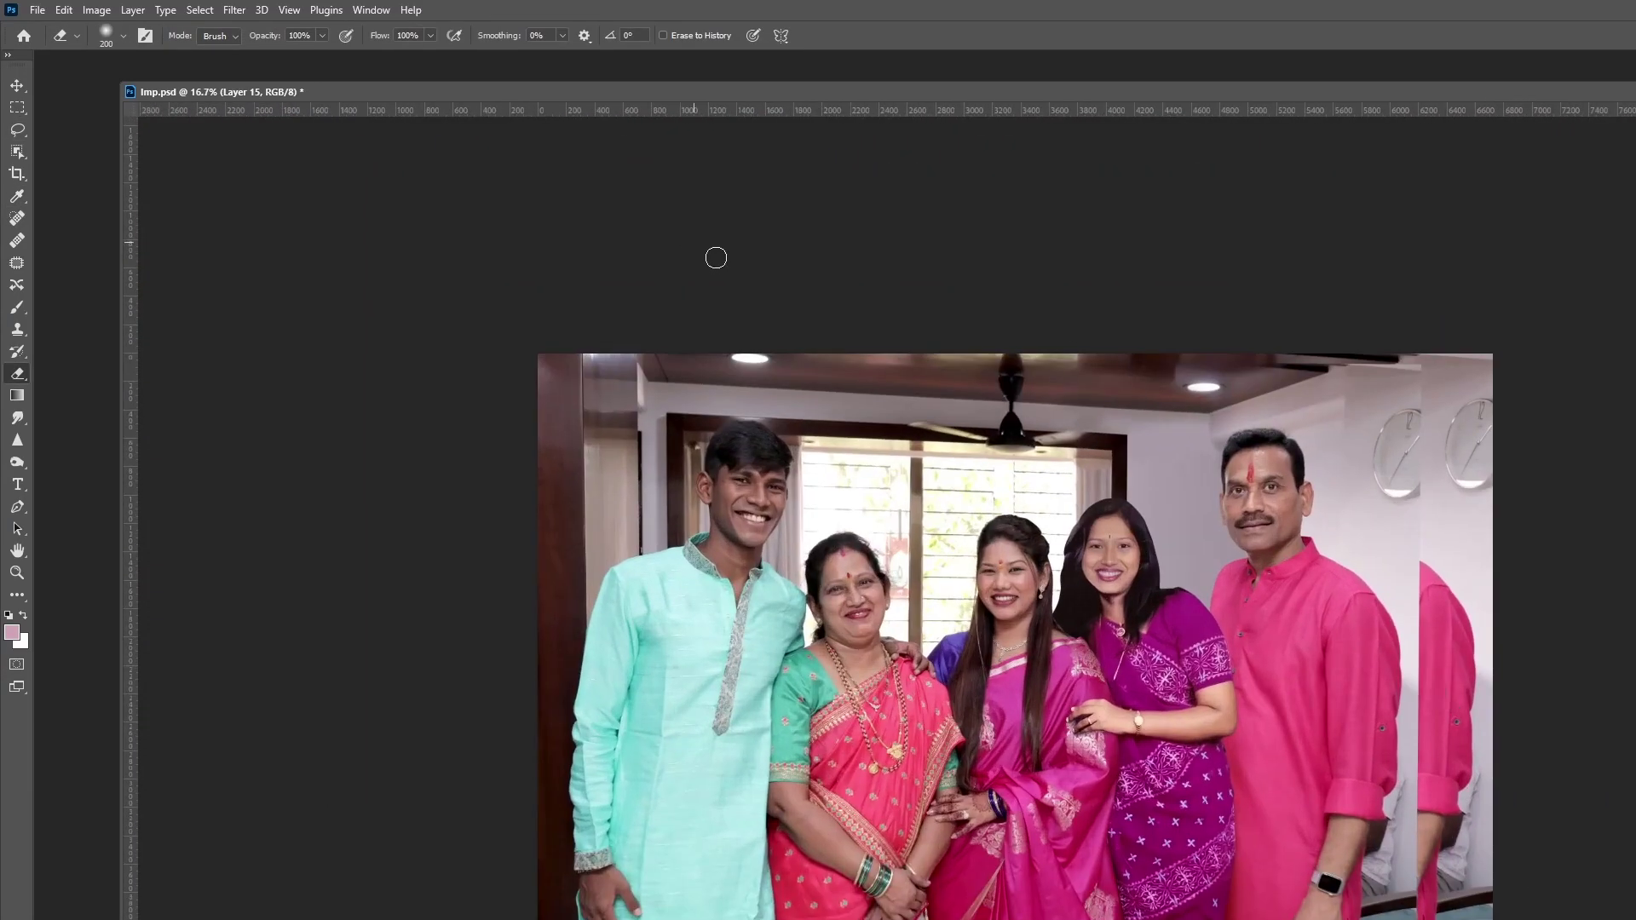
scroll(1351, 475, up, 2)
scroll(1387, 566, up, 2)
scroll(1215, 744, up, 2)
Step: Pen-trace along the man's sleeve and turn the path into a selection
click(1214, 744)
scroll(1215, 744, down, 2)
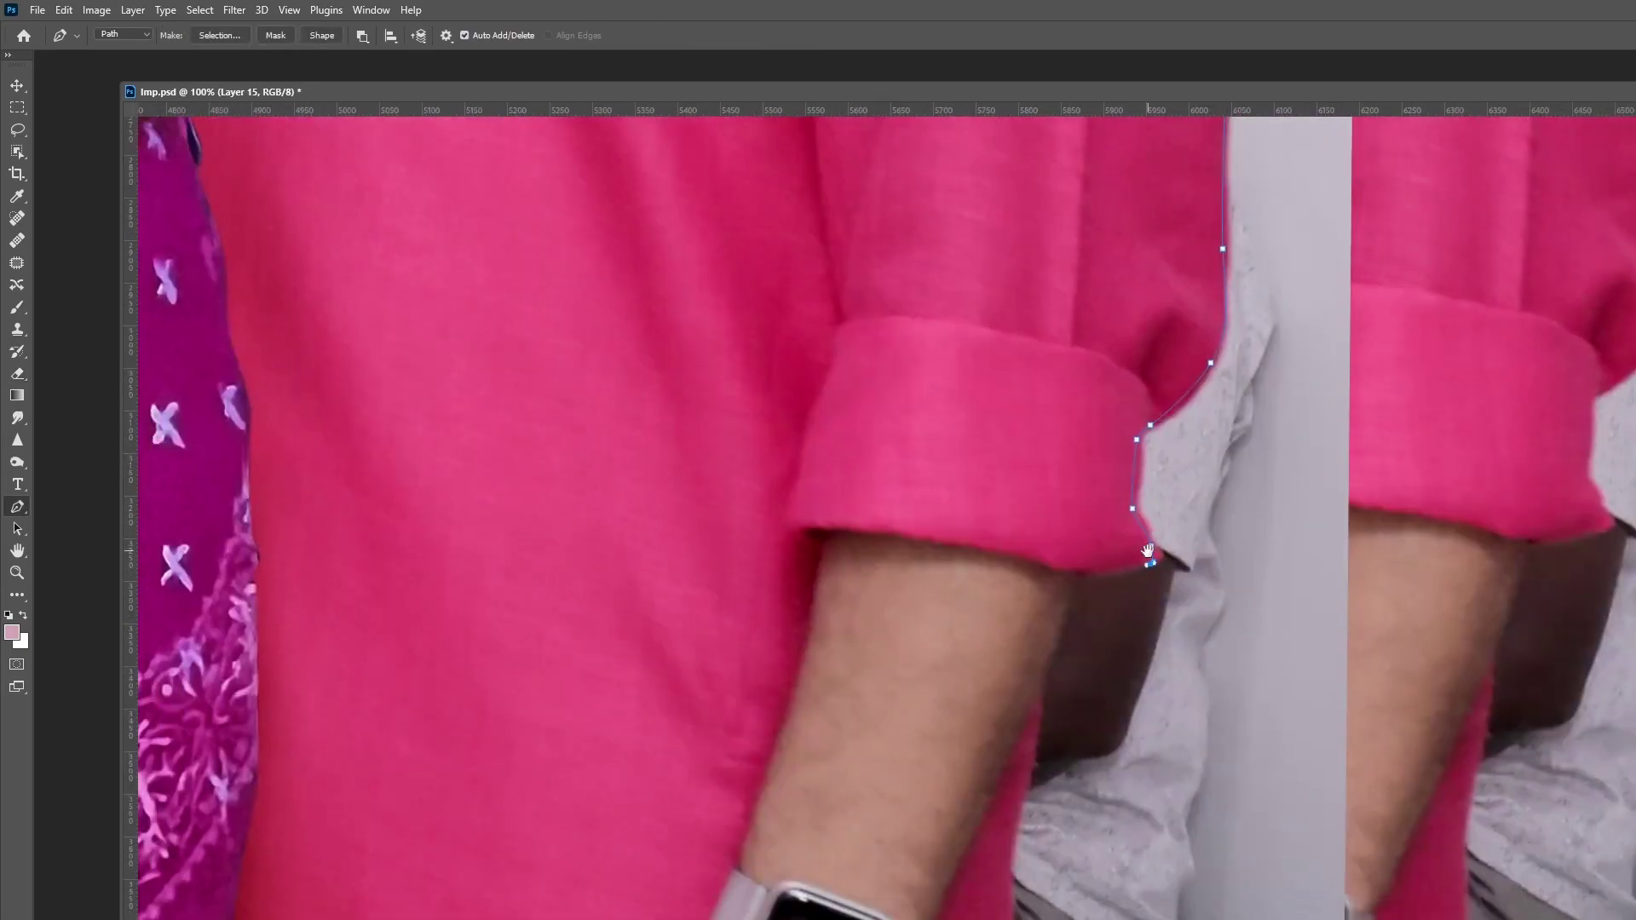
scroll(1134, 596, down, 2)
scroll(1074, 477, down, 2)
scroll(1040, 380, down, 2)
scroll(1039, 379, up, 3)
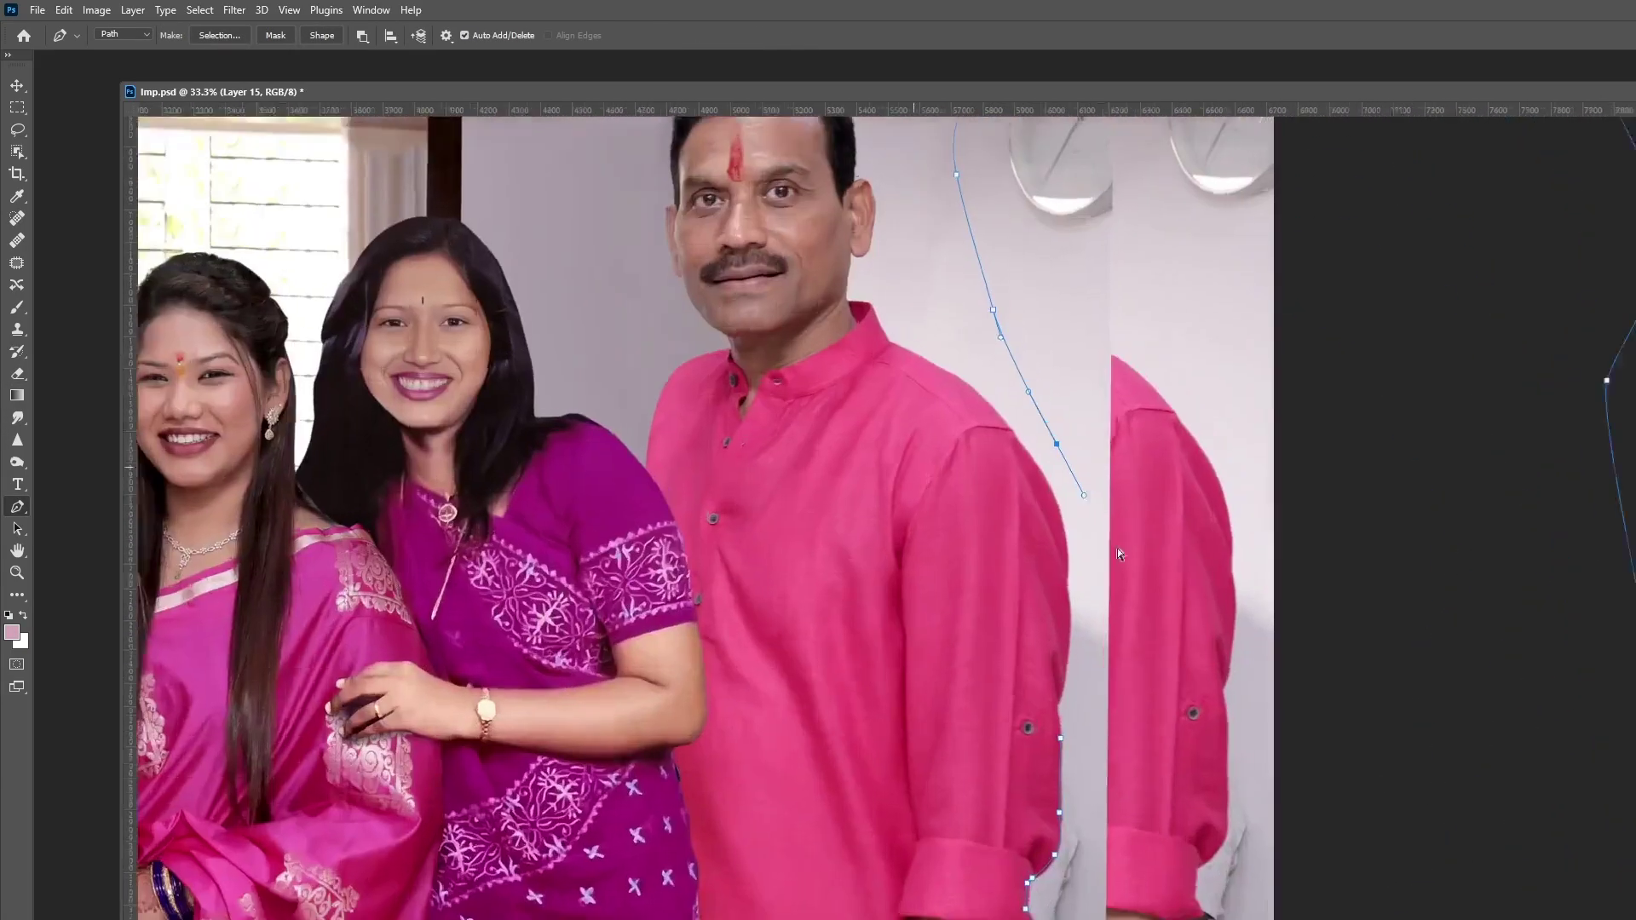
scroll(1057, 511, up, 2)
key(ctrl+Return)
Step: Paint sampled light wall colour over the clocks and copied shirt with a large brush
scroll(1057, 512, down, 2)
key(b)
scroll(1062, 471, down, 3)
scroll(1062, 471, up, 1)
key(bracketleft)
key(bracketleft)
alt+click(1035, 311)
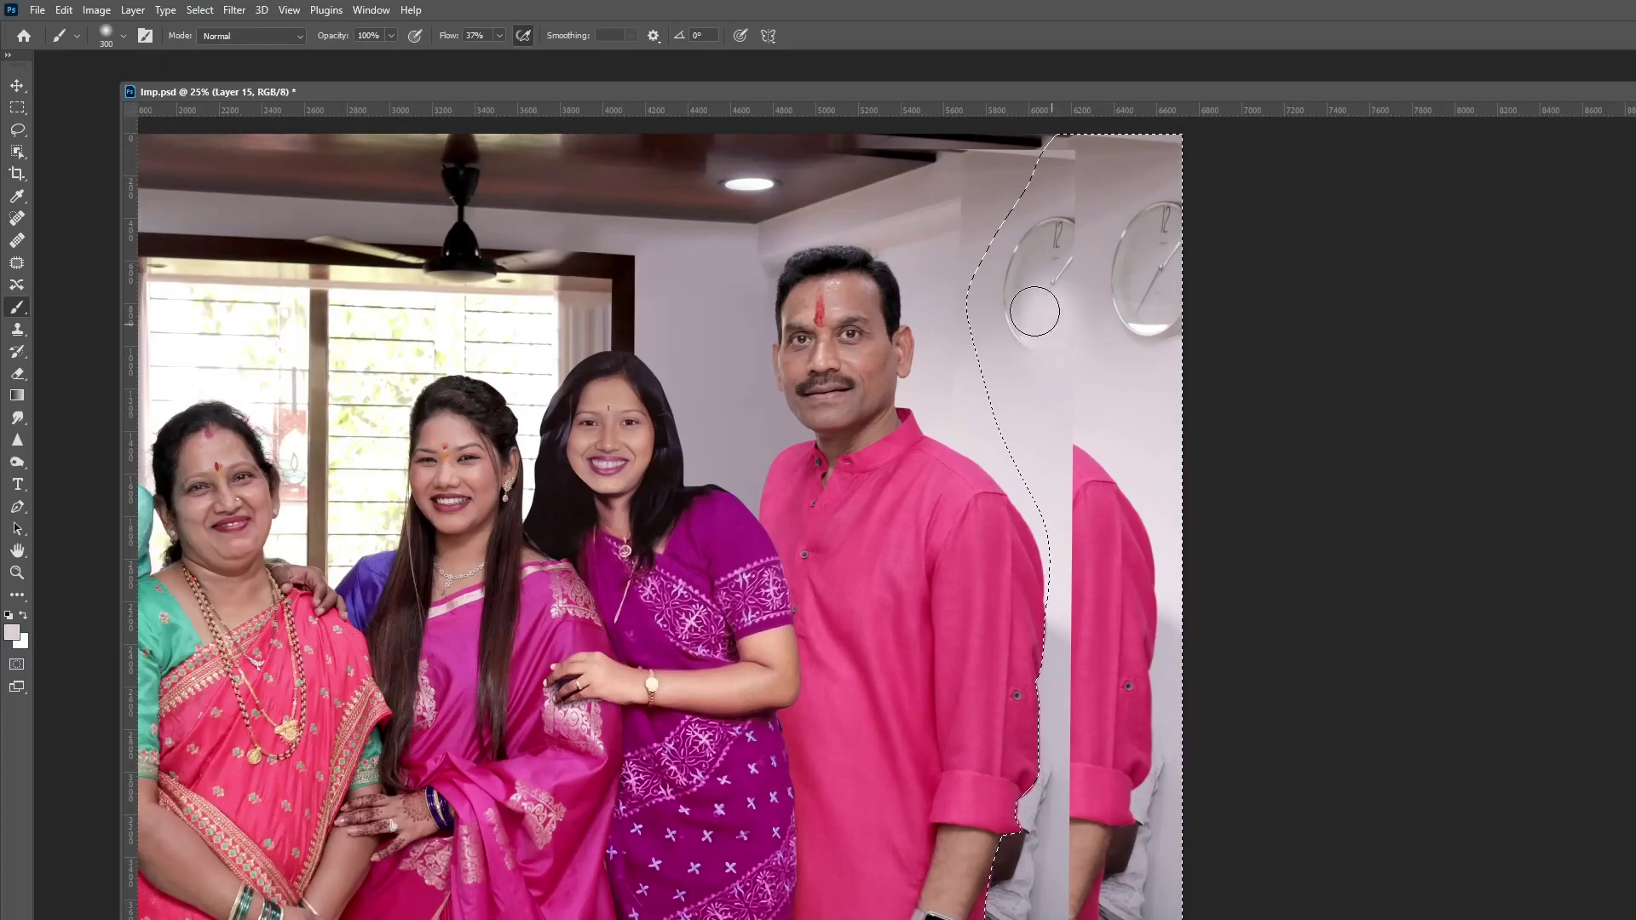
key(bracketright)
mouse_move(1024, 269)
mouse_down()
mouse_move(1081, 212)
mouse_move(1143, 395)
mouse_move(1176, 227)
mouse_move(1092, 492)
mouse_move(1162, 549)
mouse_move(1260, 453)
mouse_move(1159, 680)
mouse_move(1223, 821)
mouse_move(1205, 566)
mouse_up()
scroll(1162, 548, down, 2)
scroll(1162, 548, left, 1)
key(bracketright)
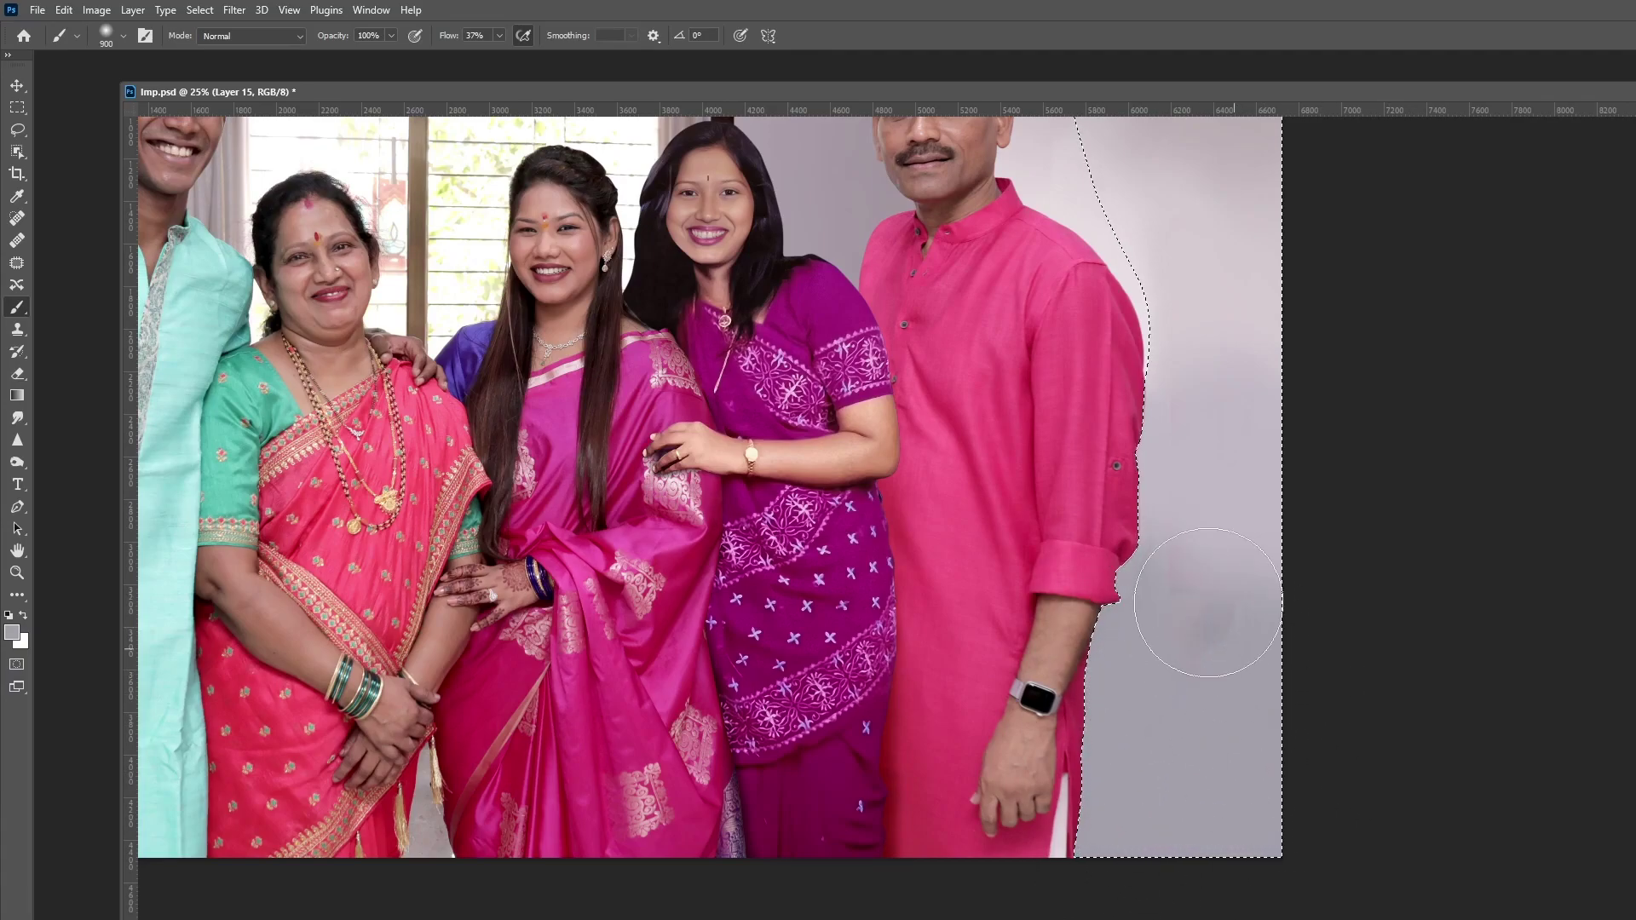
key(bracketright)
key(bracketright)
key(bracketright)
scroll(1585, 619, down, 1)
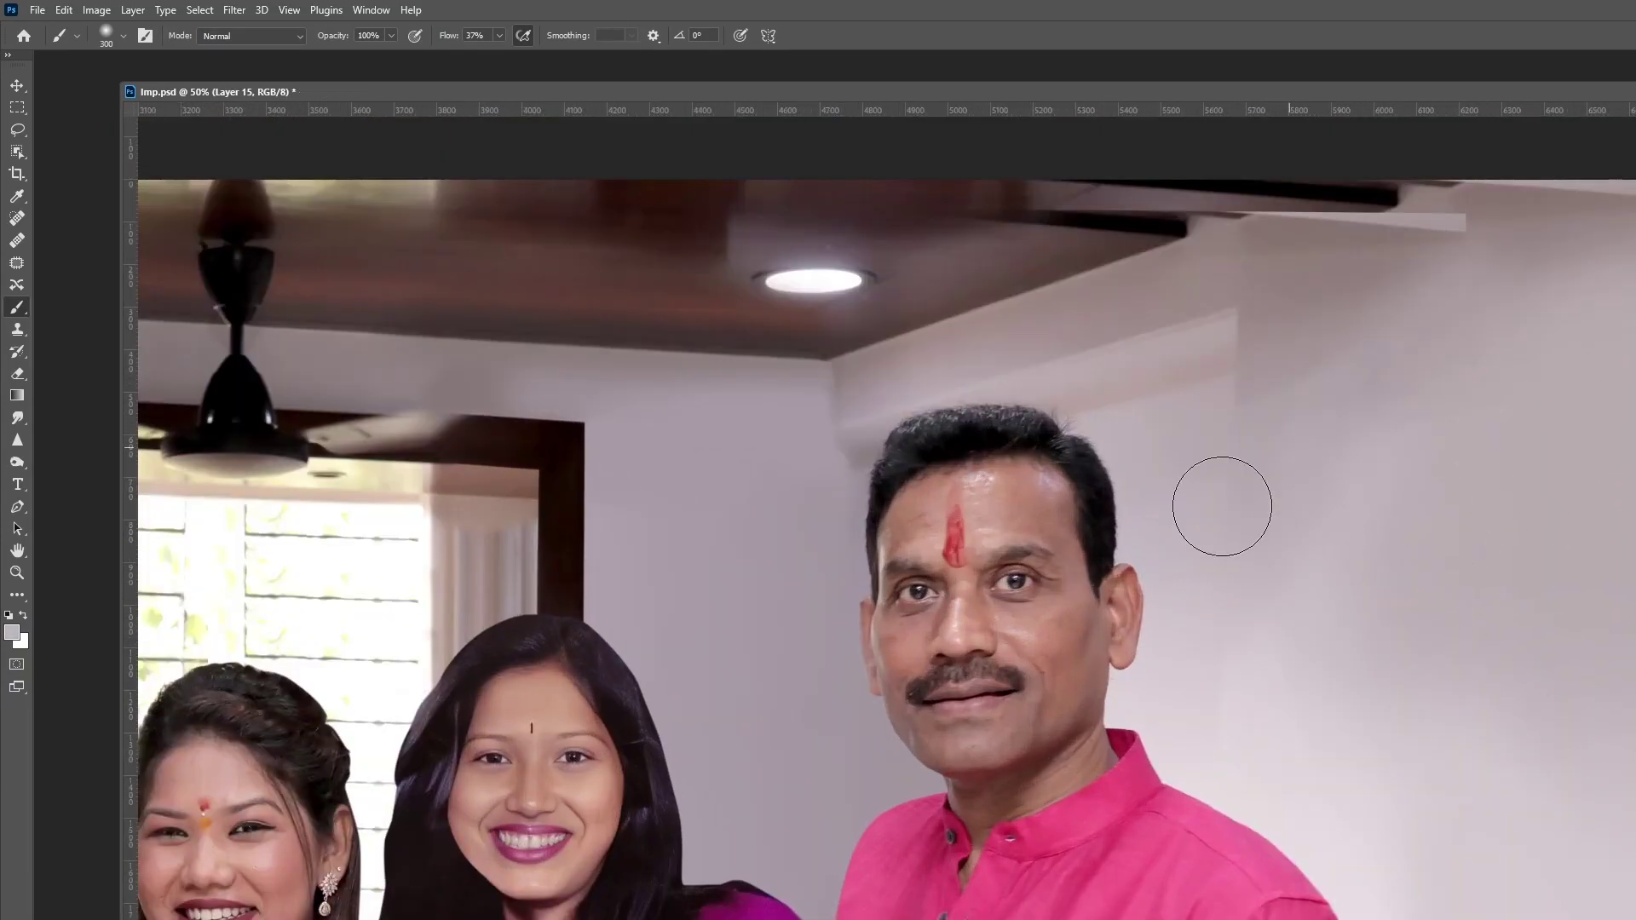
click(17, 173)
Step: Apply the crop and turn the shoulder path into a selection for brushing wall tone
key(Return)
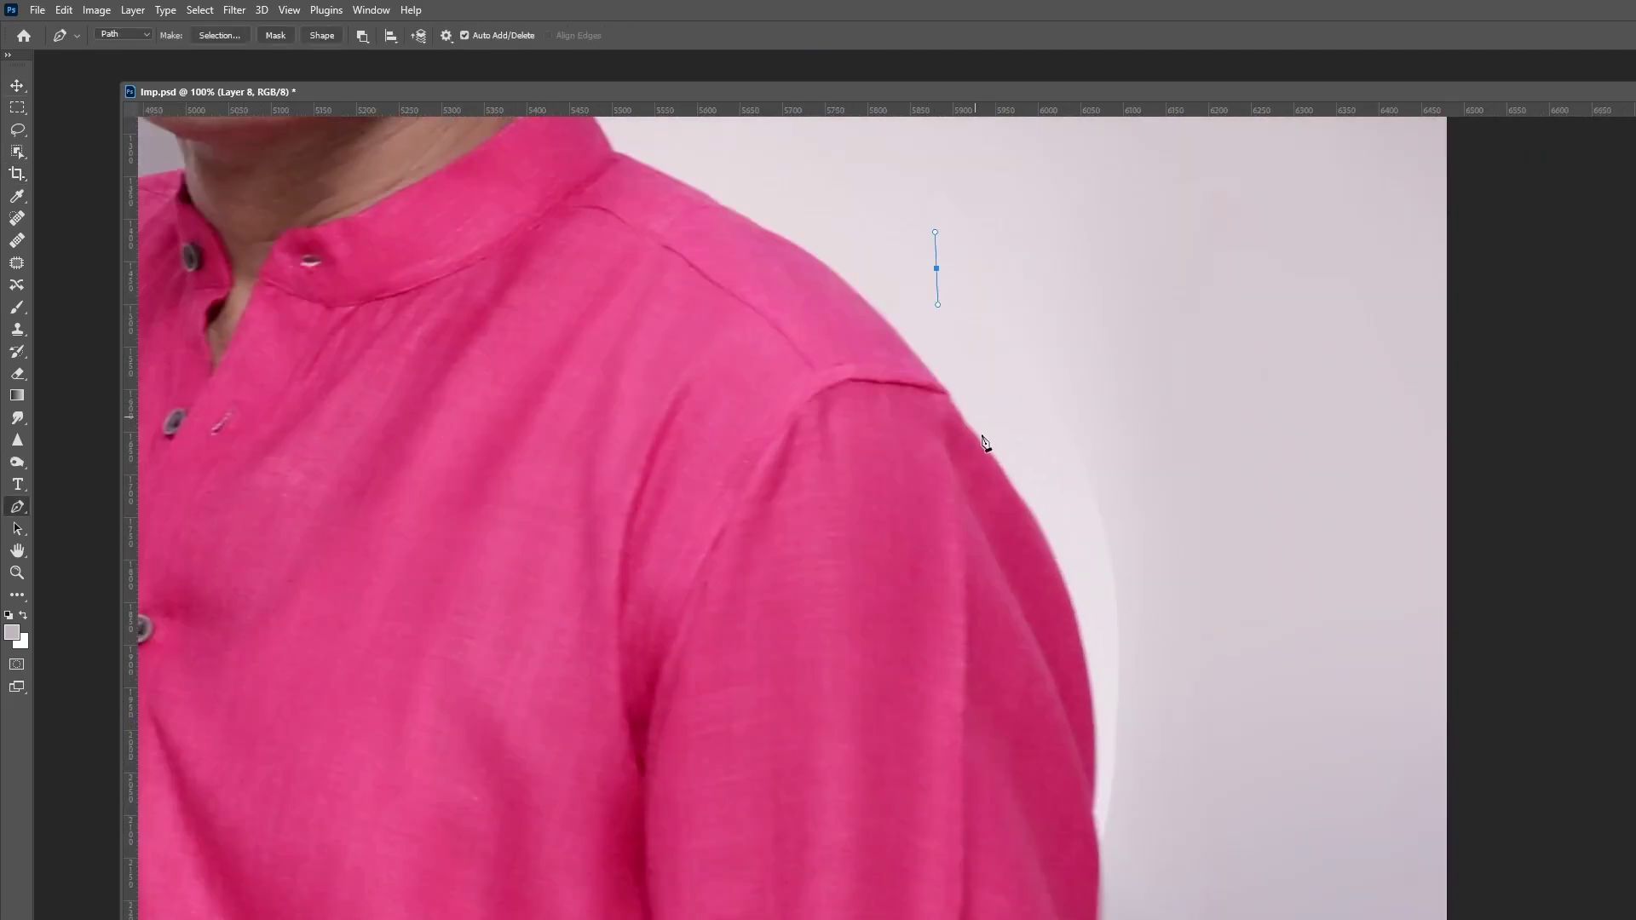
key(ctrl+Return)
key(b)
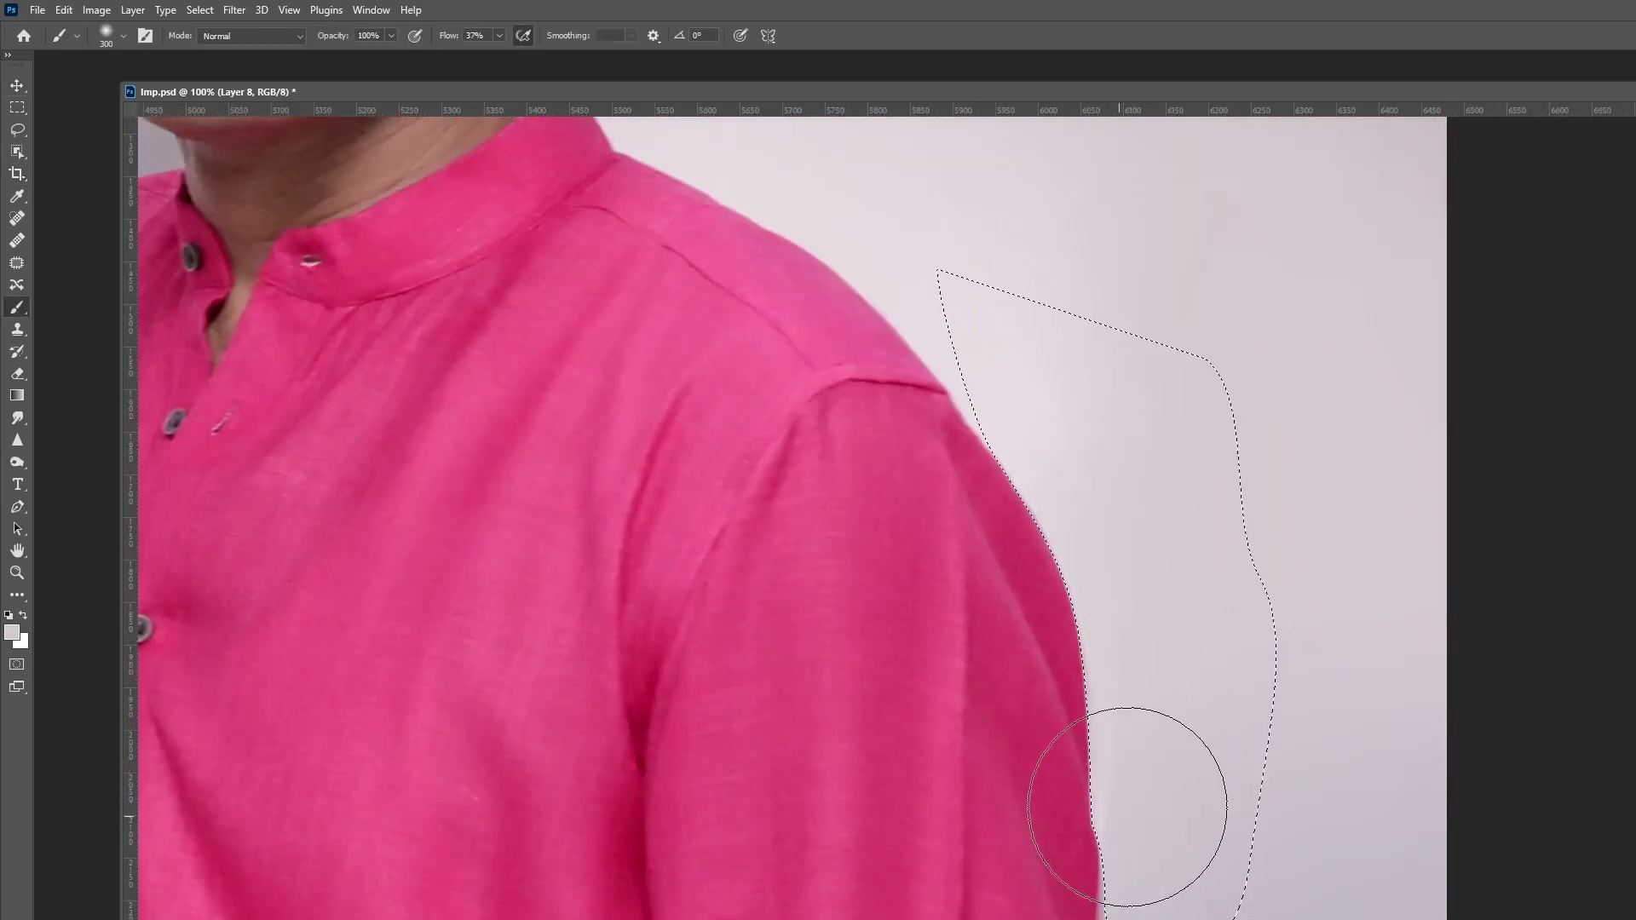
key(ctrl+0)
scroll(1358, 526, up, 2)
key(ctrl+s)
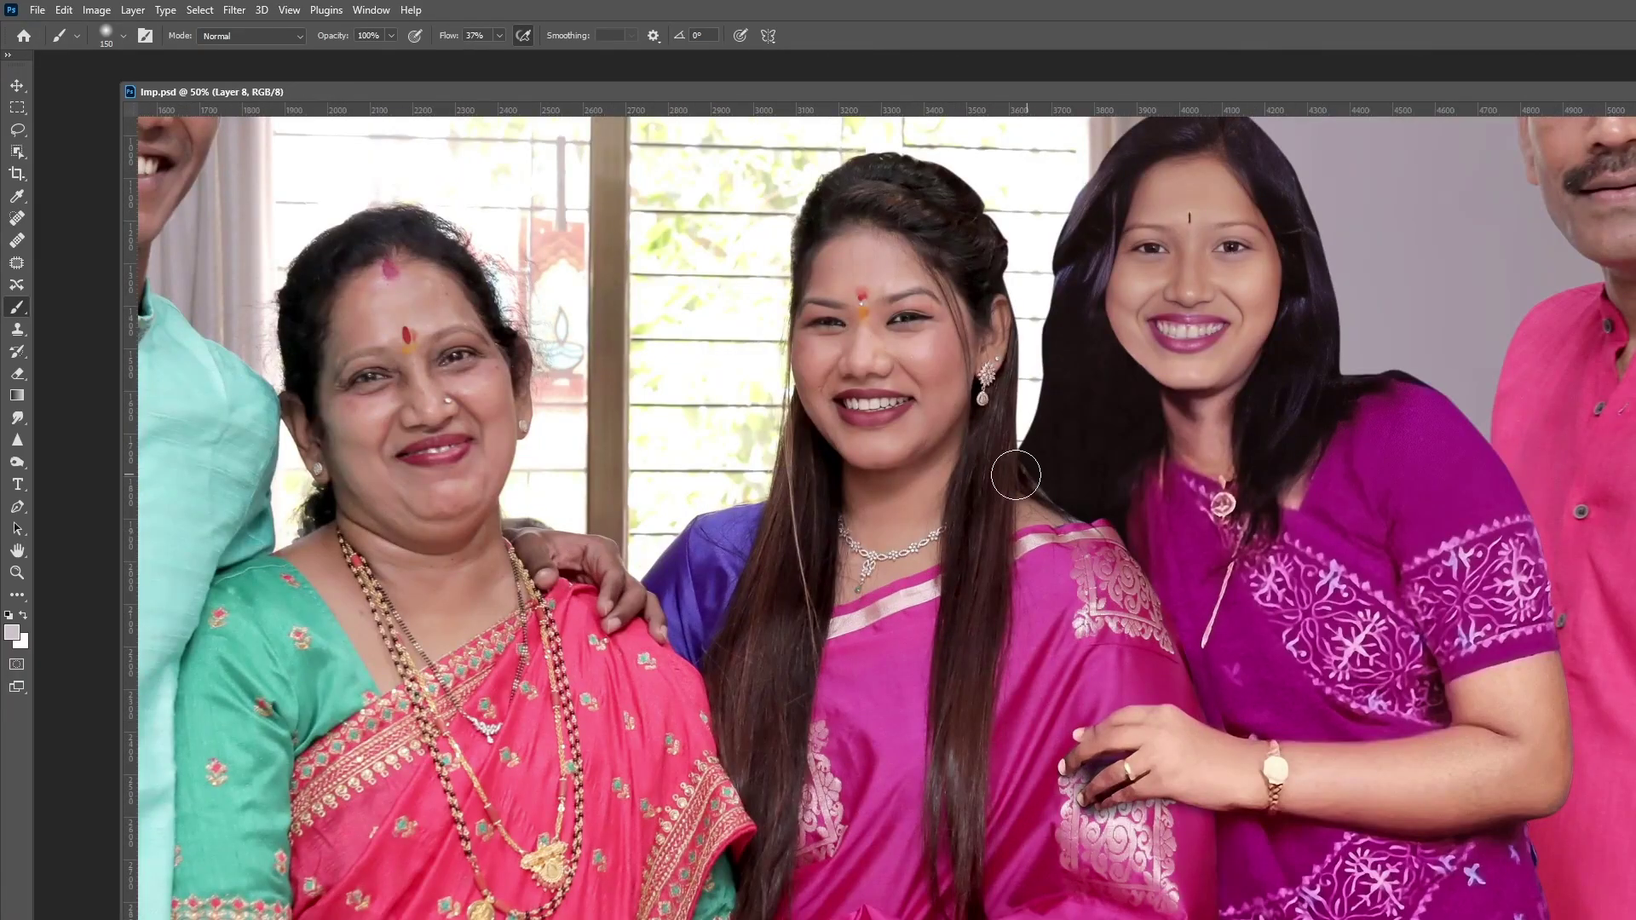
Step: Copy a dark hair patch beside the woman's chin, warp it downward, and erase overlap
key(m)
drag(727, 600, 817, 782)
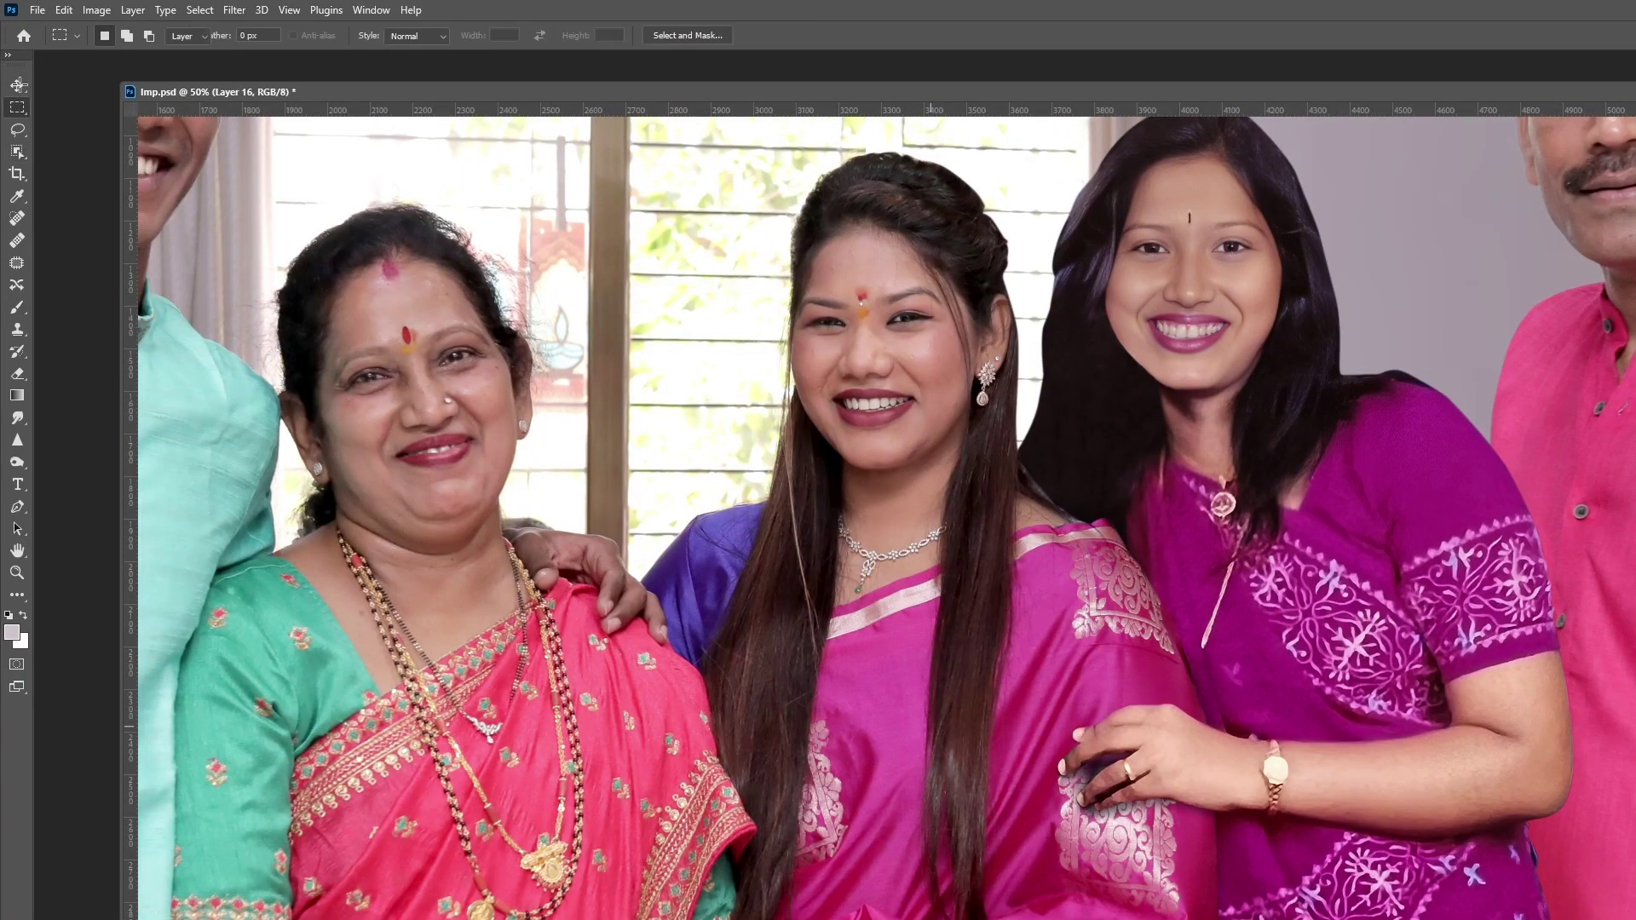
key(v)
drag(771, 690, 1086, 447)
key(ctrl+plus)
key(e)
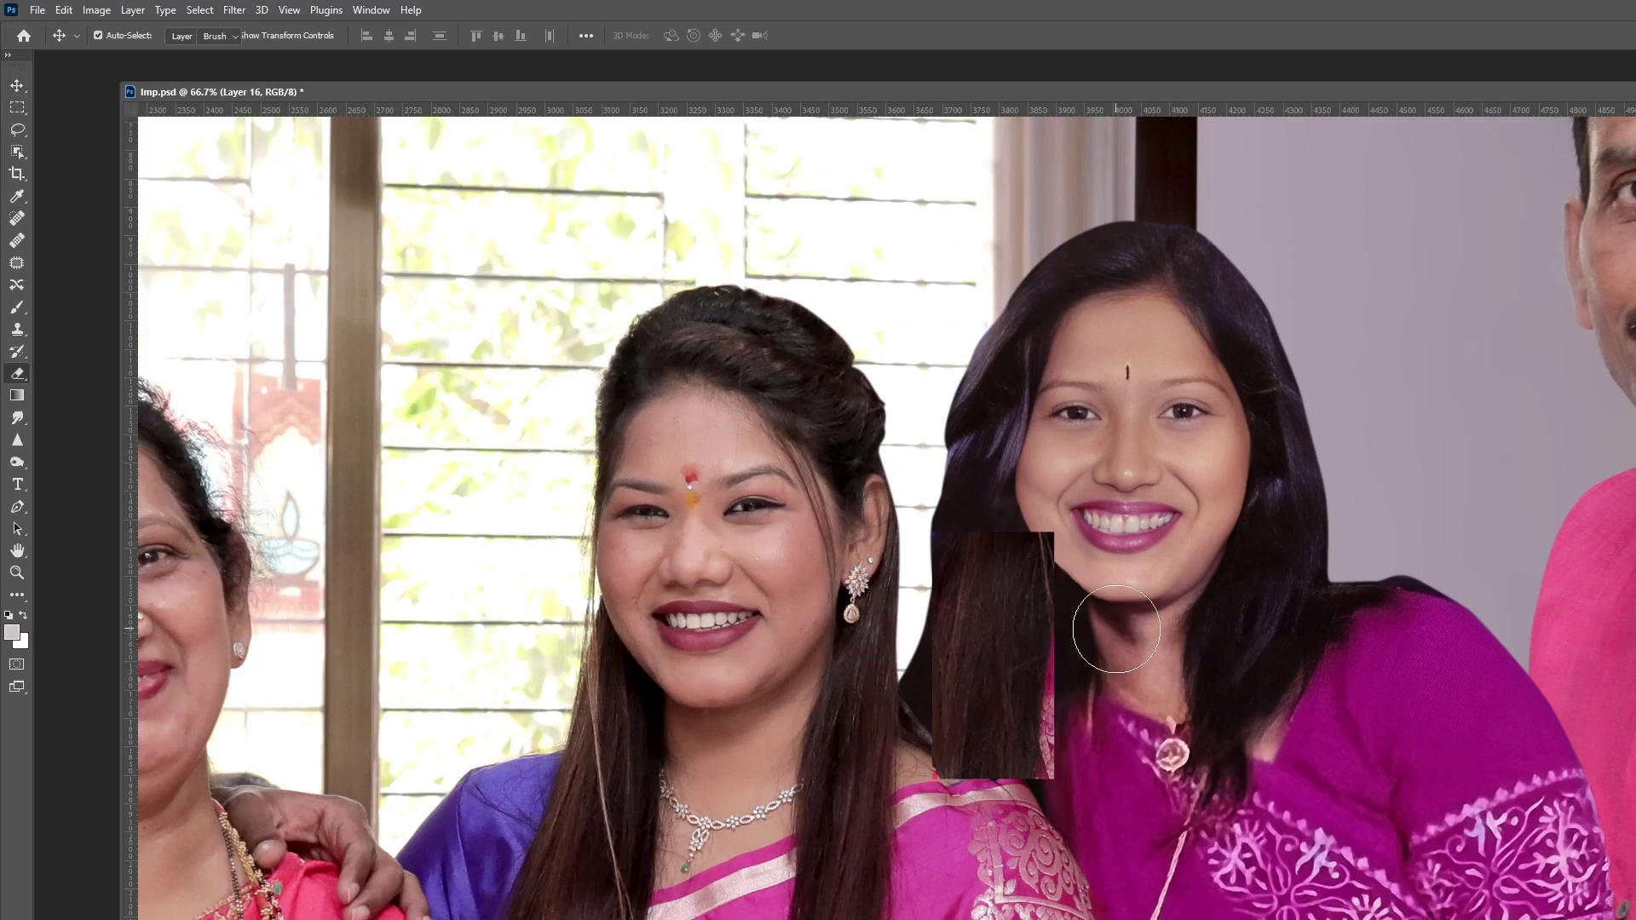
key(ctrl+t)
drag(993, 657, 903, 613)
key(Return)
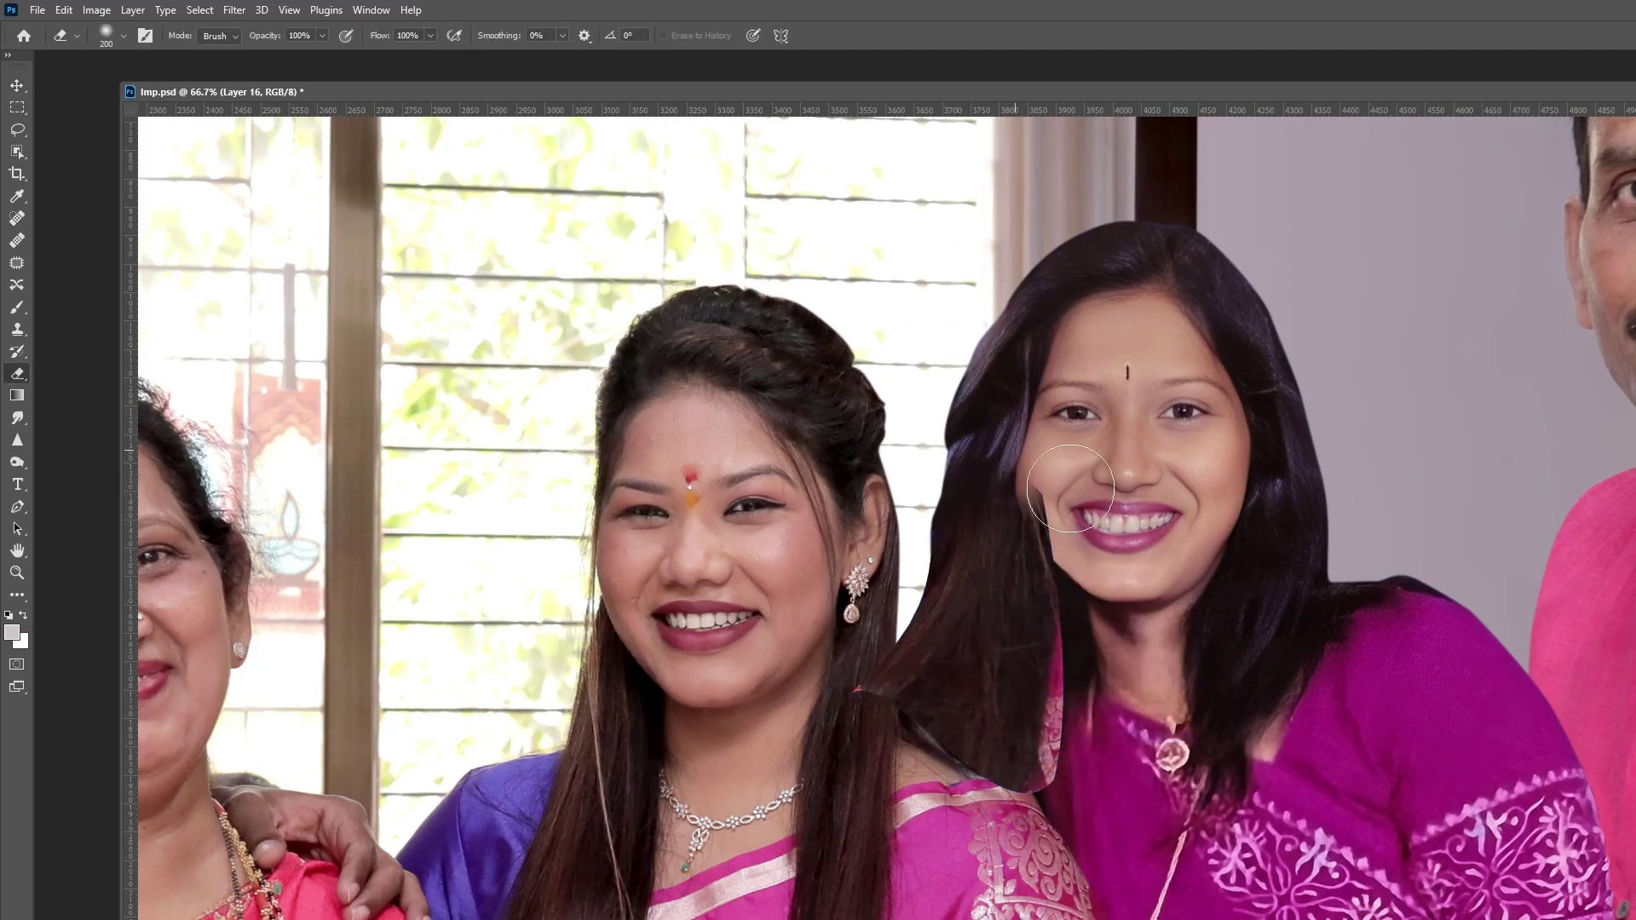
drag(1070, 488, 826, 705)
scroll(1301, 348, down, 2)
Step: Trace an open Pen path along the added woman's shoulder, arm and purple dress
scroll(1302, 347, up, 1)
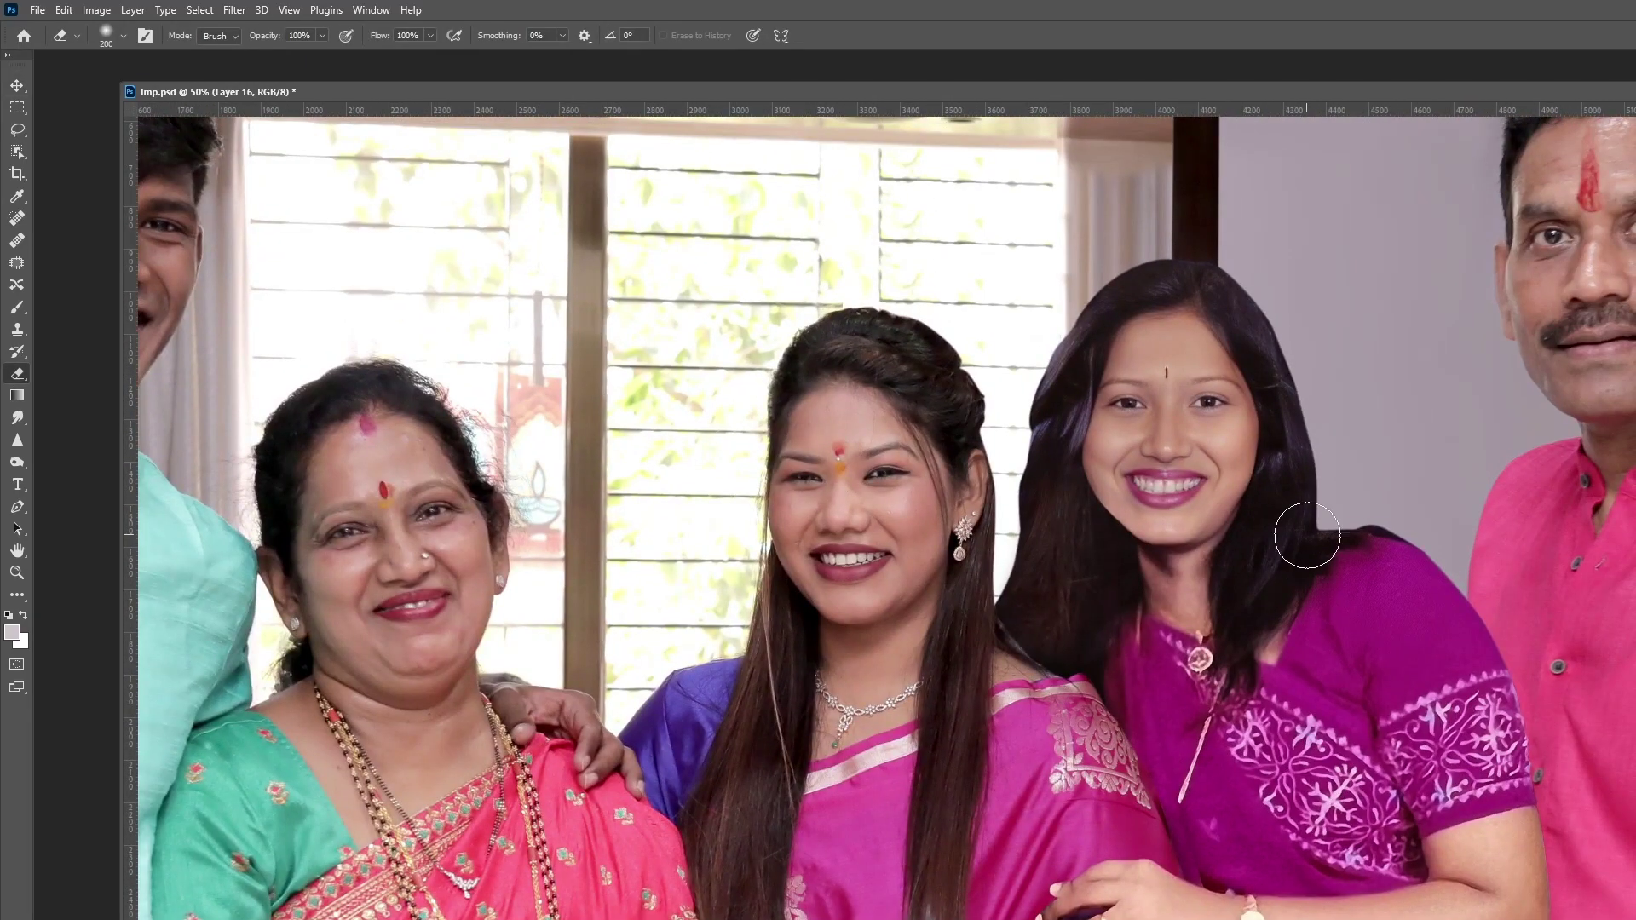
key(p)
scroll(1193, 579, down, 1)
scroll(1193, 578, down, 1)
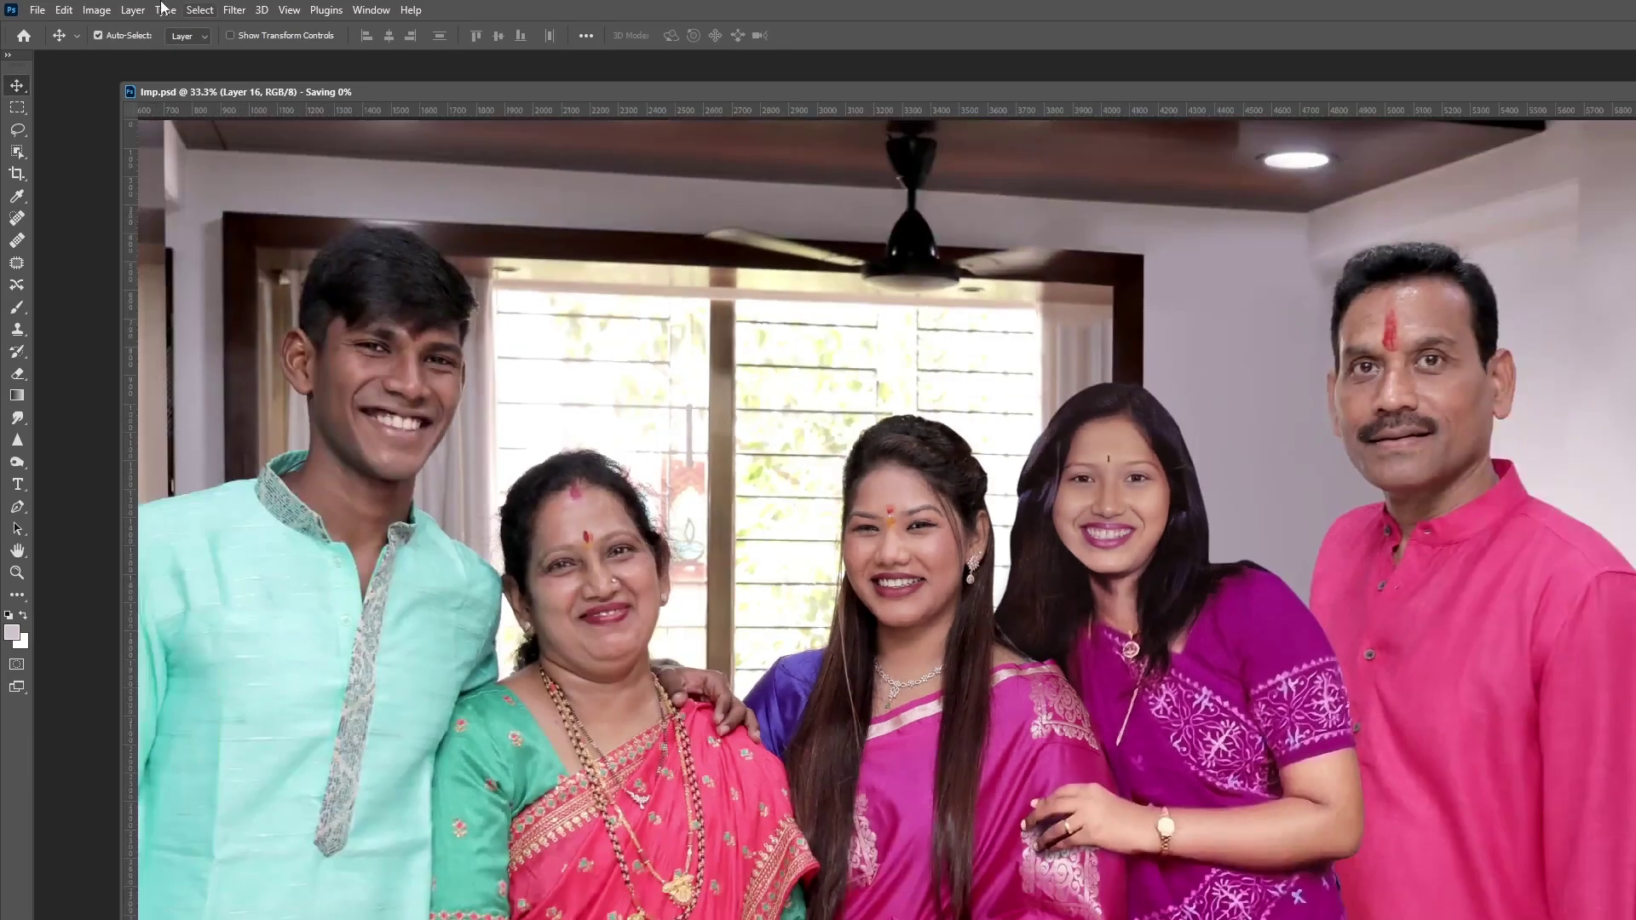
scroll(1193, 579, up, 1)
scroll(1193, 579, up, 2)
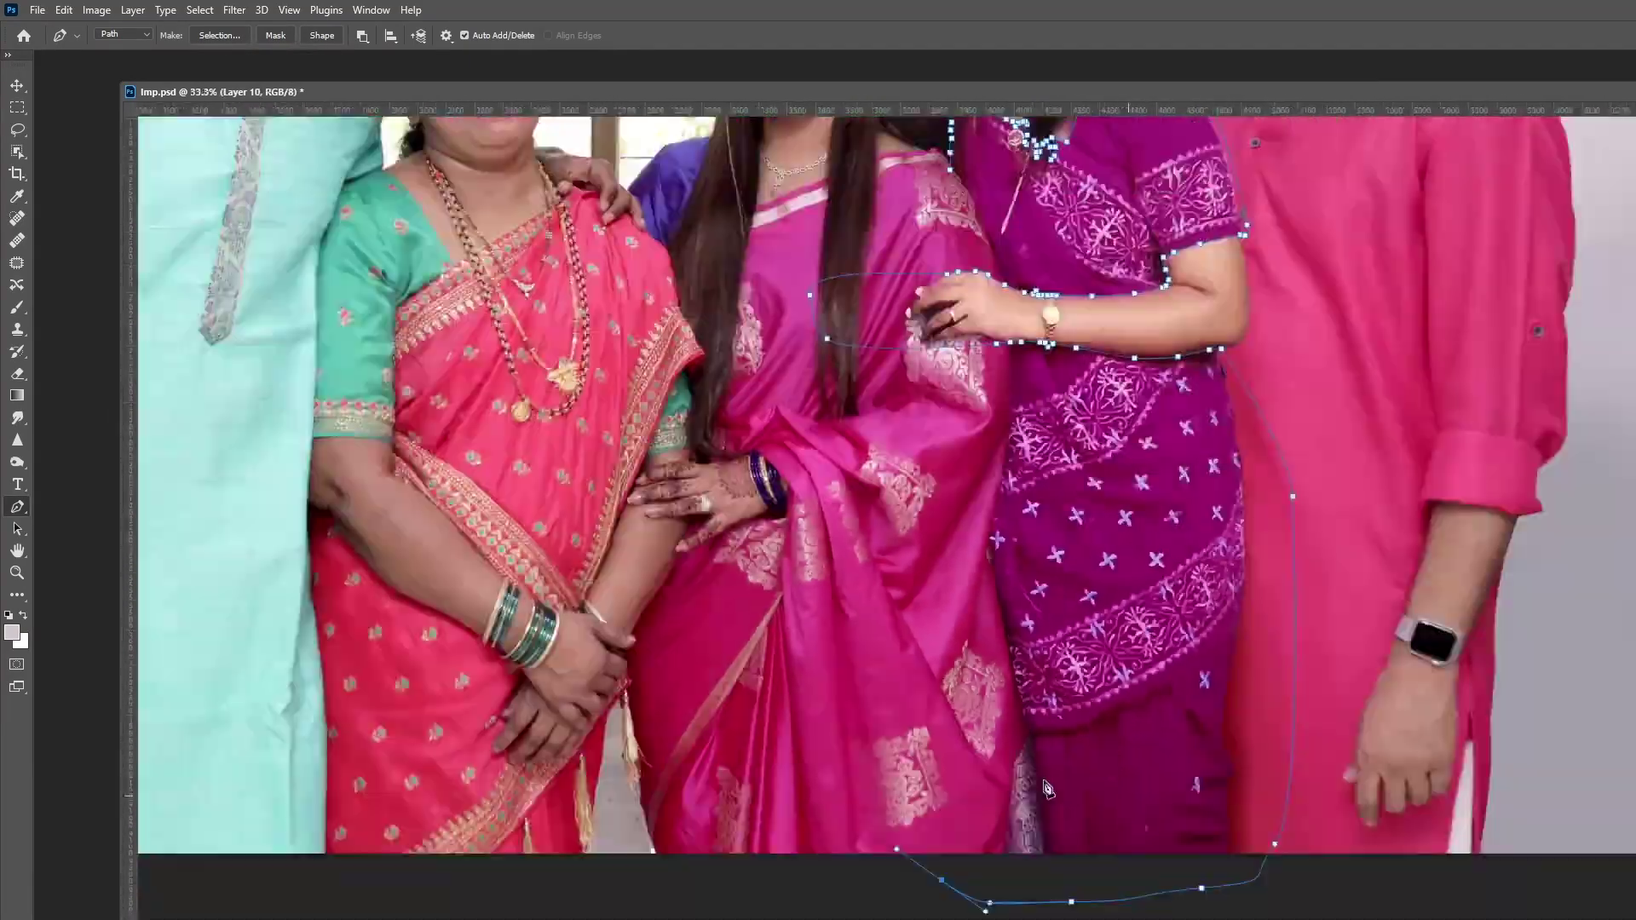
Step: Convert the dress path to a selection and shift its hue to teal with Hue/Saturation
right_click(1348, 436)
click(1517, 514)
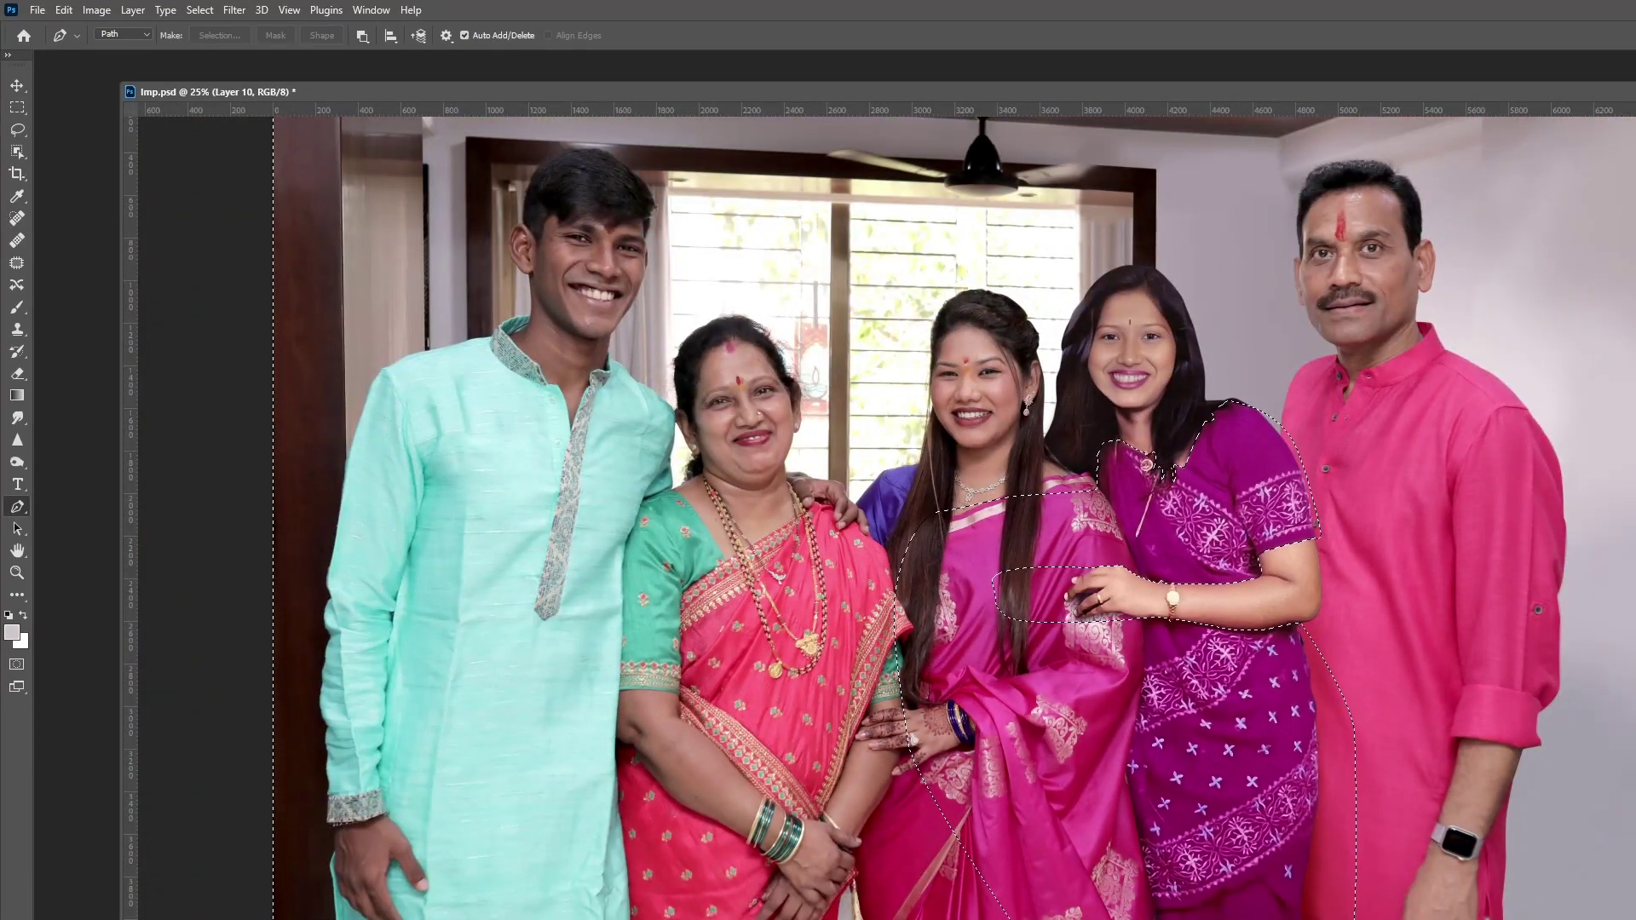
key(ctrl+u)
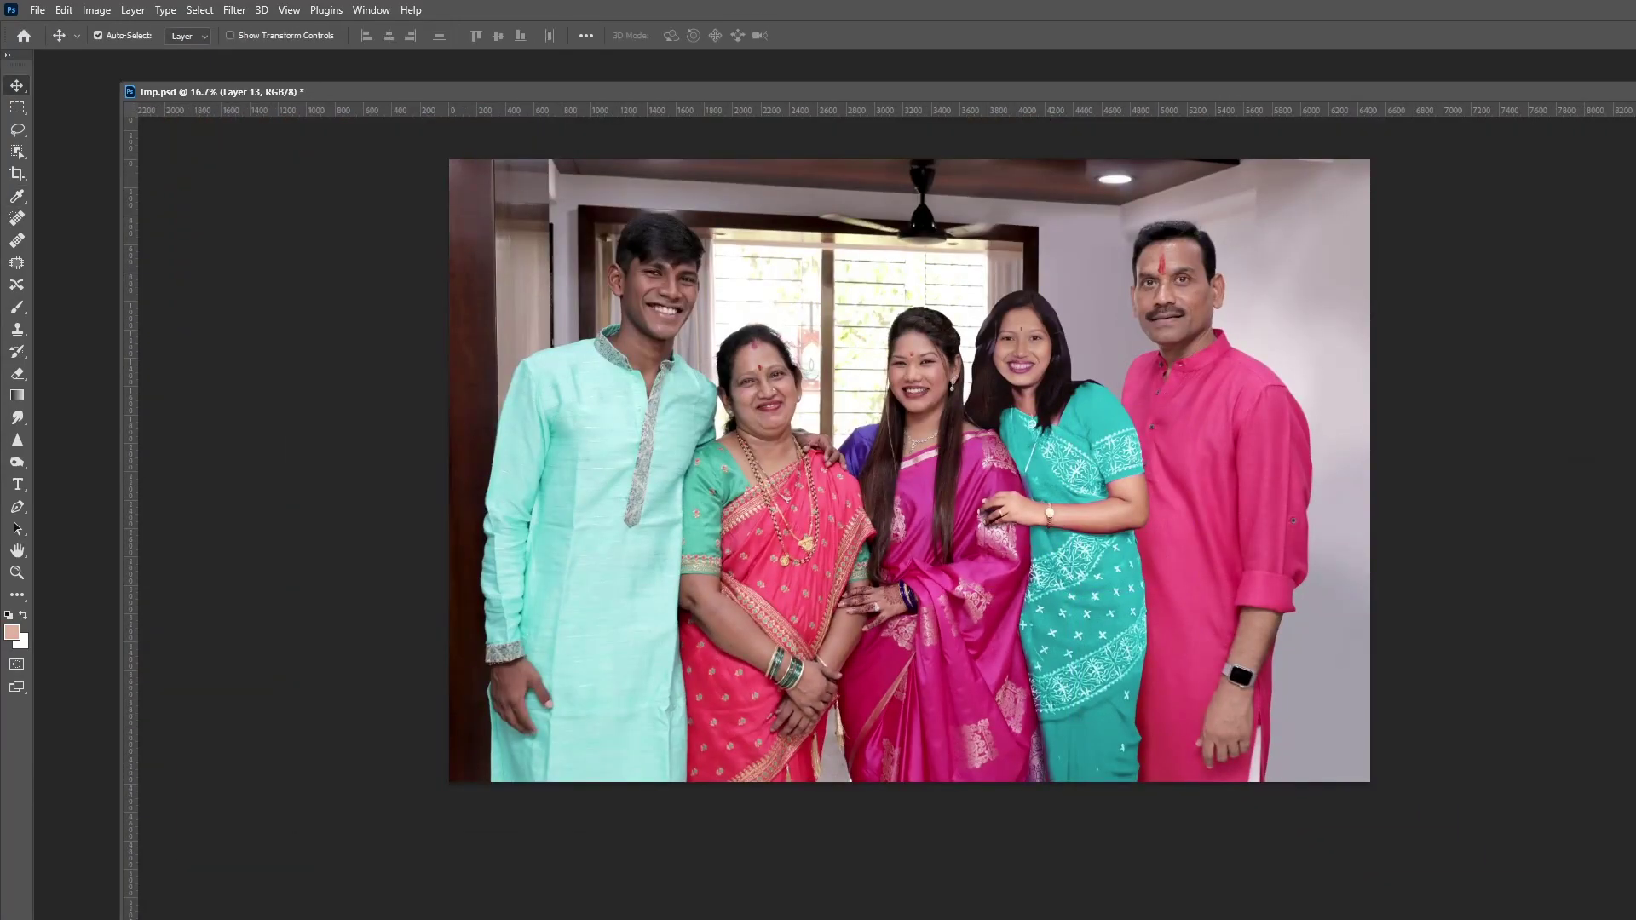
key(ctrl+plus)
key(ctrl+plus)
key(ctrl+plus)
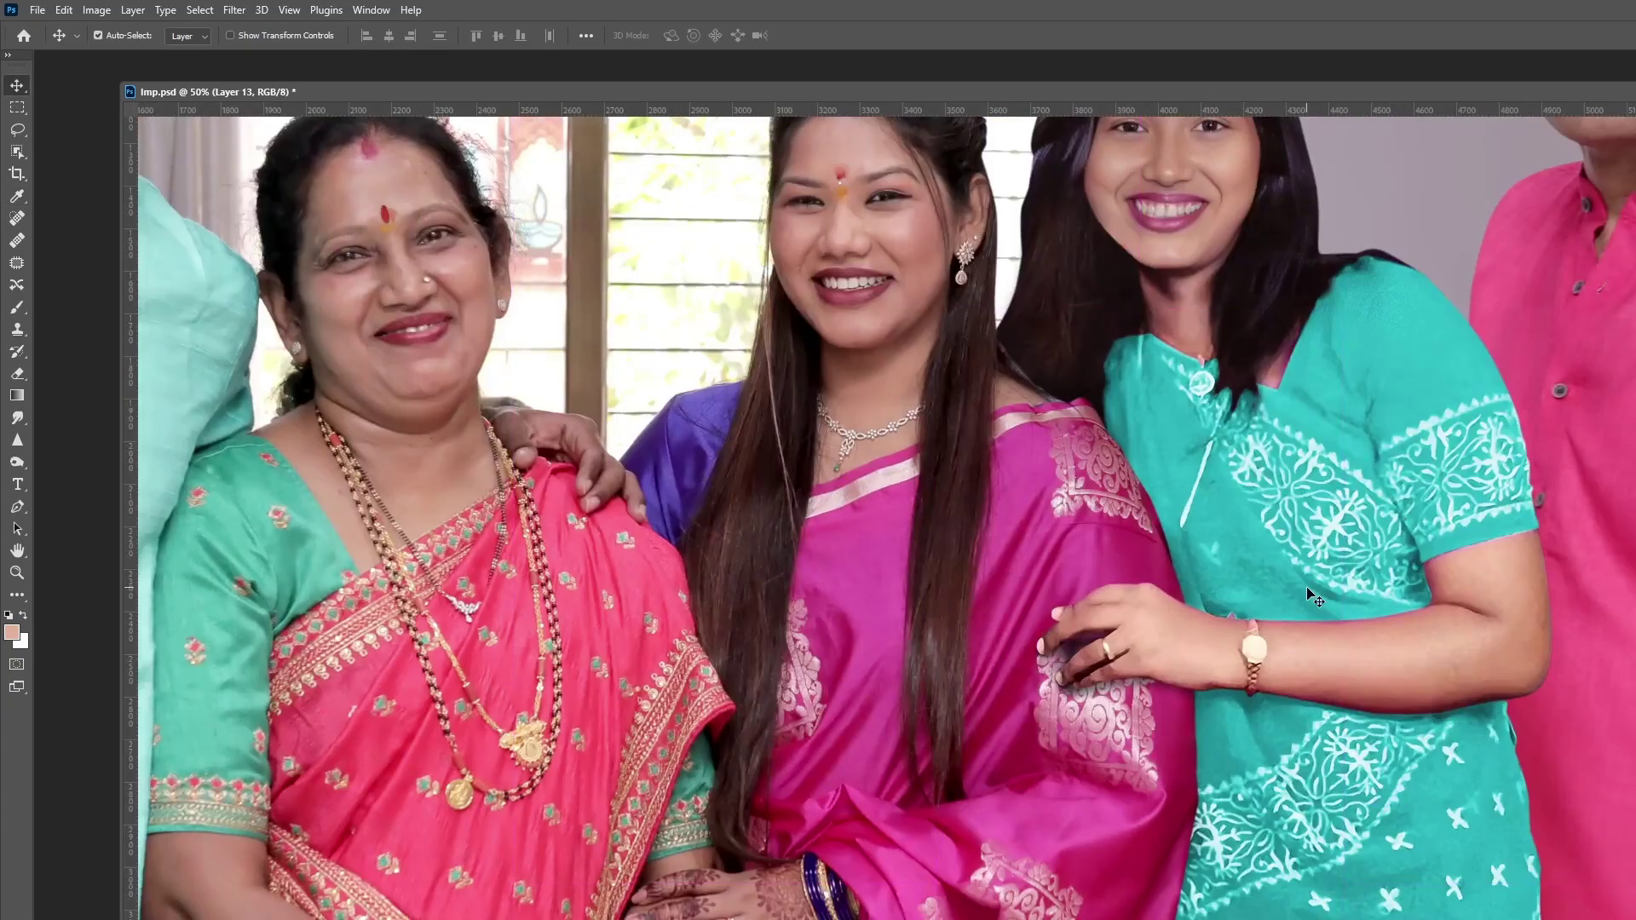
key(ctrl+minus)
key(ctrl+minus)
key(ctrl+minus)
key(ctrl+plus)
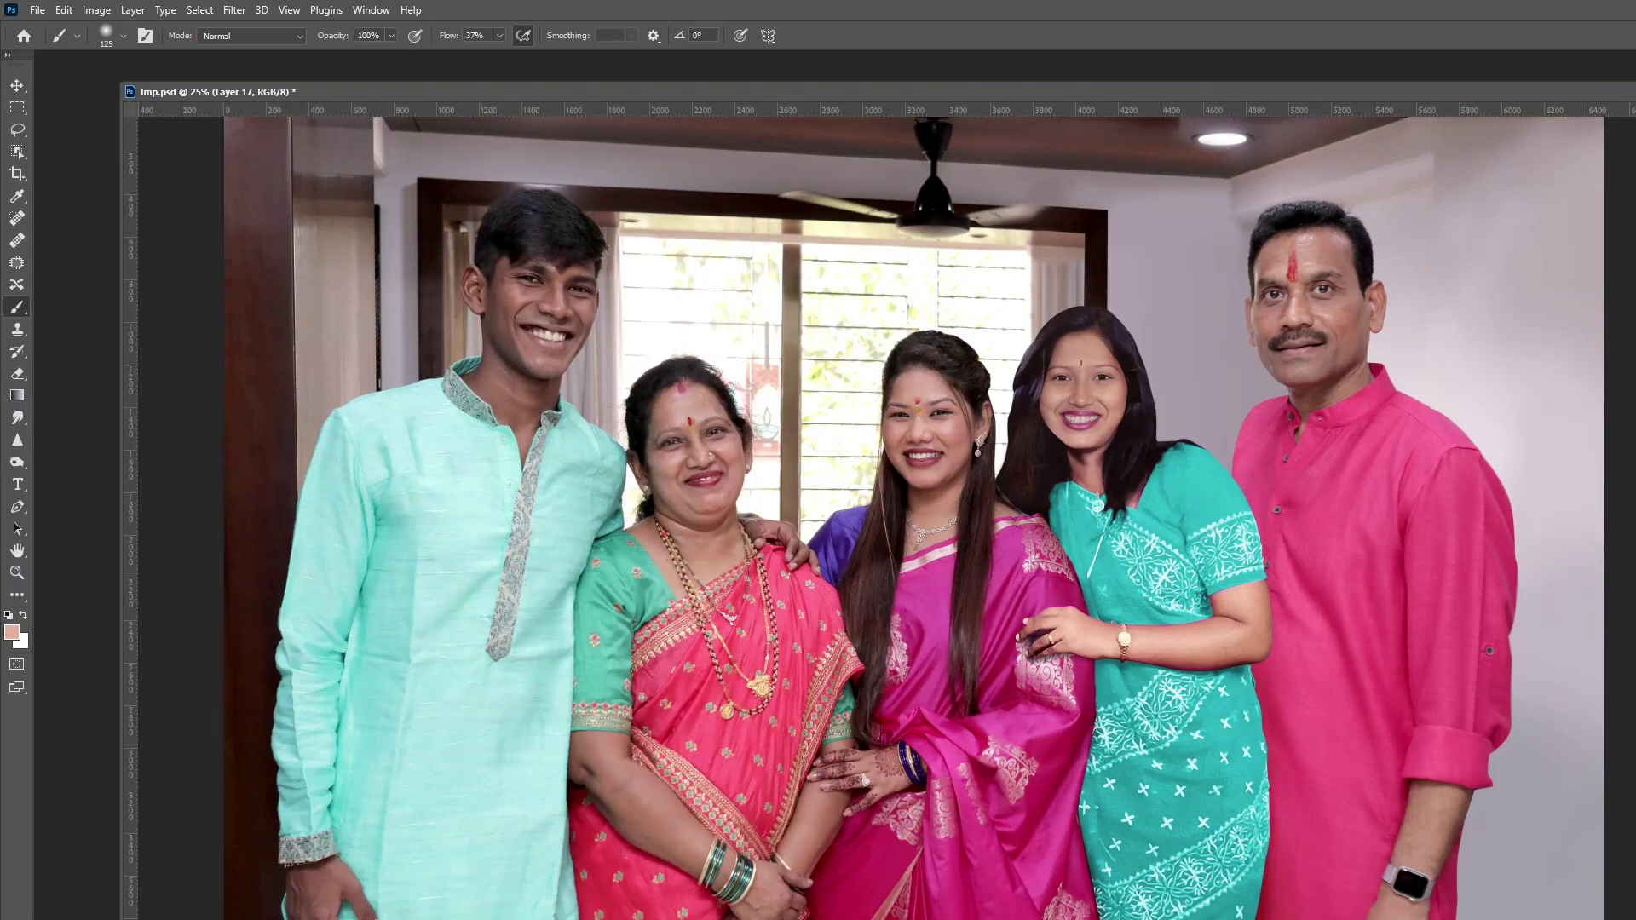
Step: Choose a soft brush preset, sample the dark hair colour, and bring both women's faces into view
key(F5)
right_click(1483, 562)
scroll(1543, 751, down, 2)
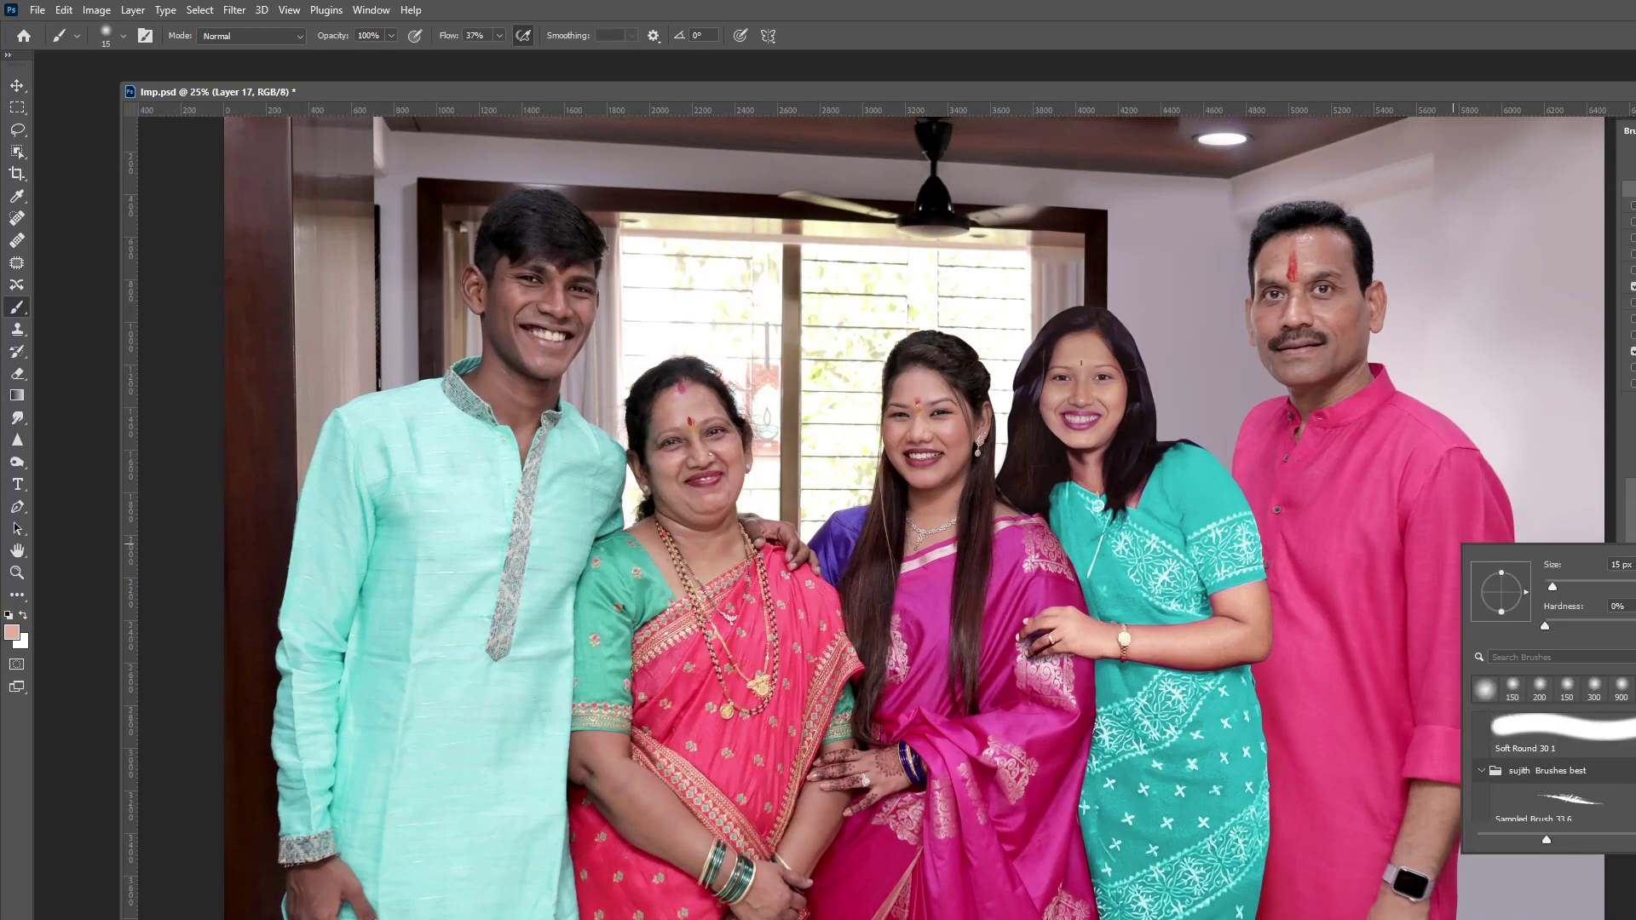
double_click(1534, 768)
scroll(997, 398, up, 4)
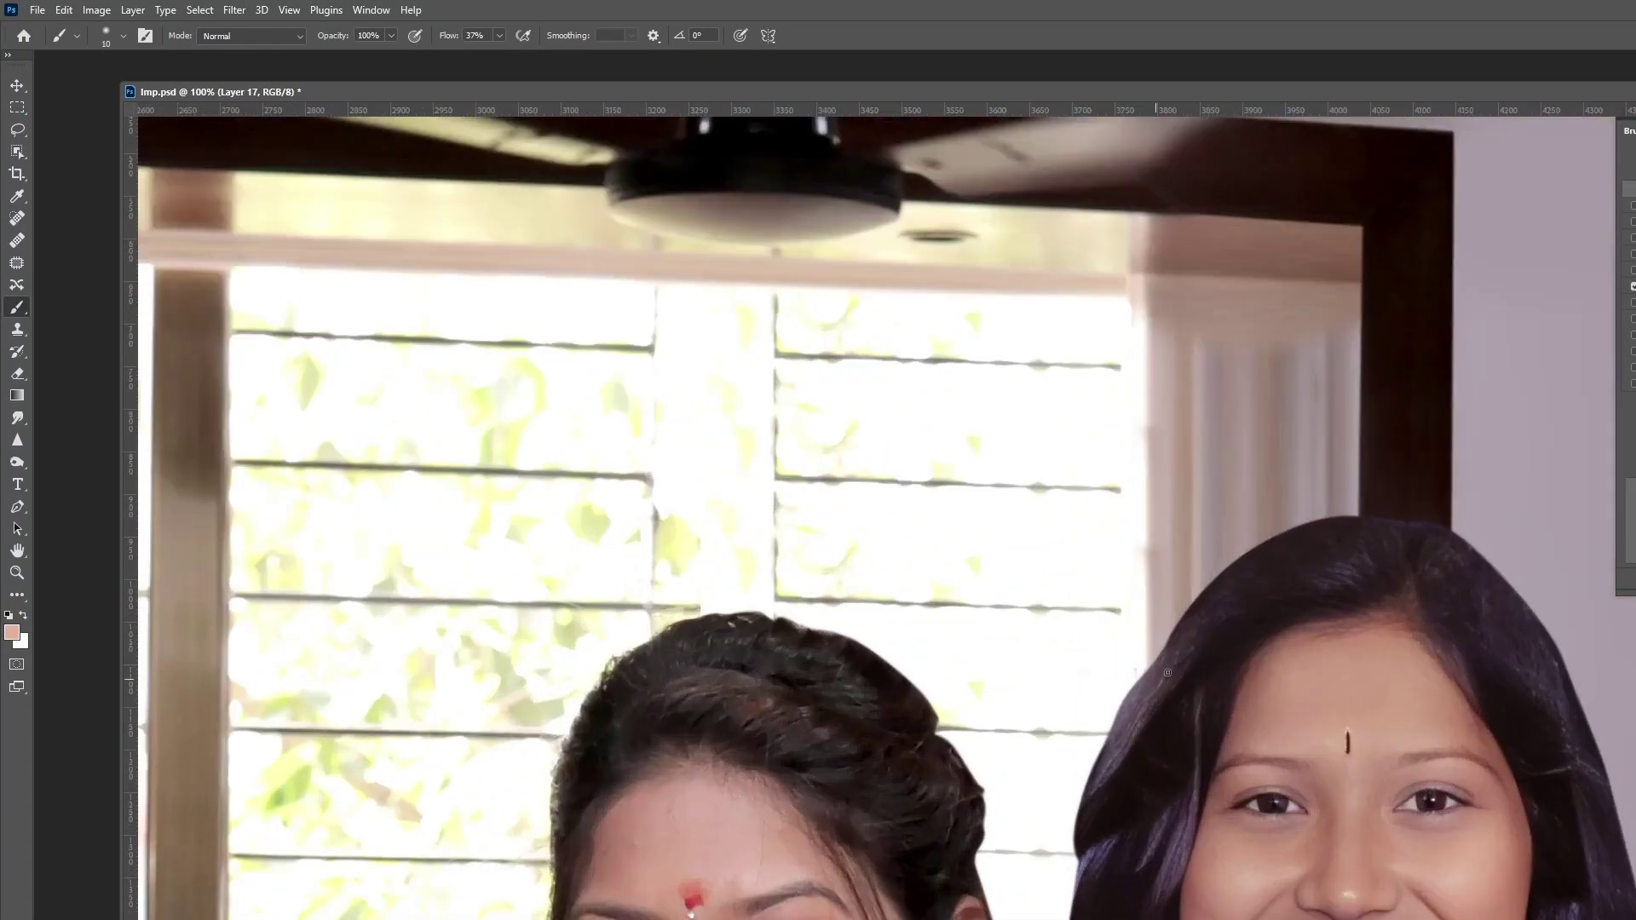
alt+click(1072, 415)
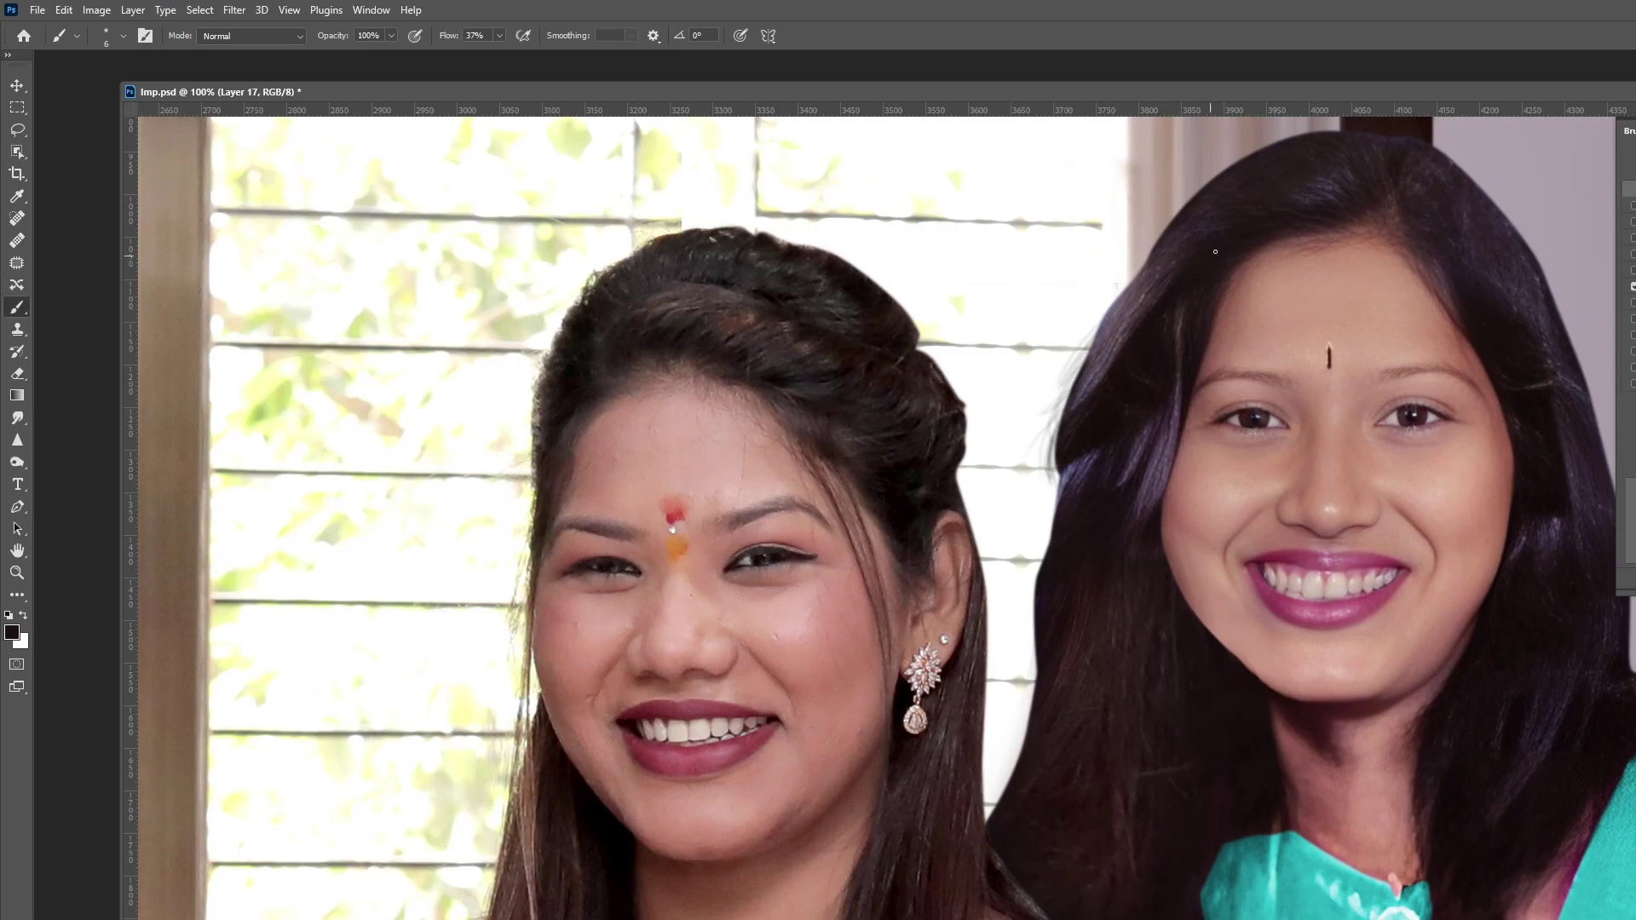
scroll(1104, 294, up, 2)
scroll(1074, 468, down, 2)
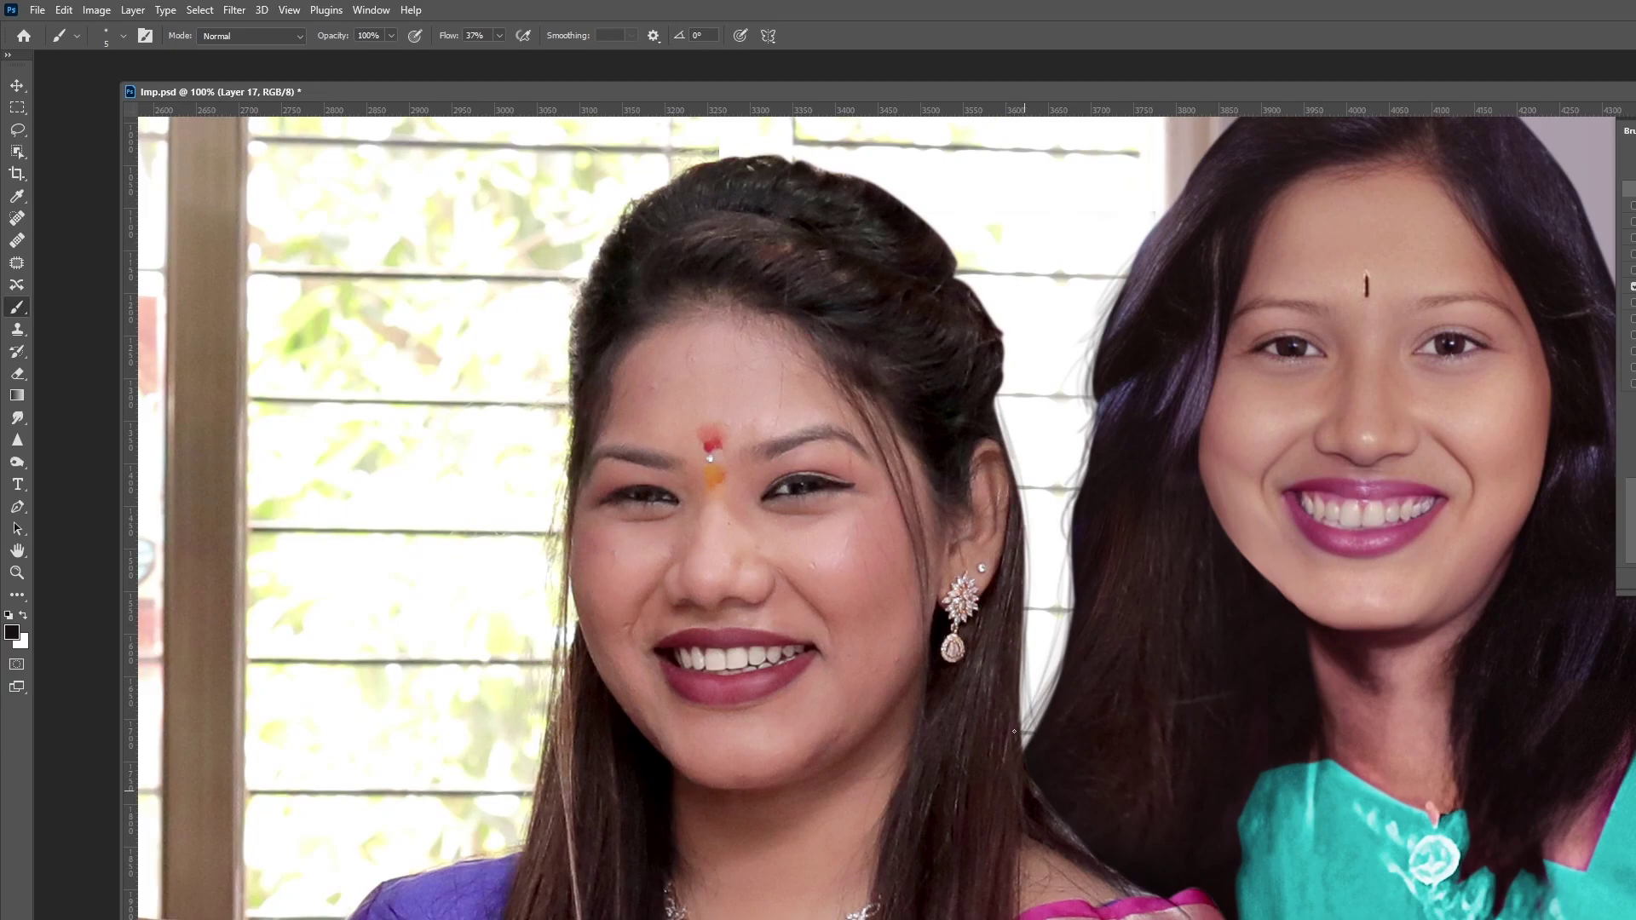
scroll(920, 338, up, 2)
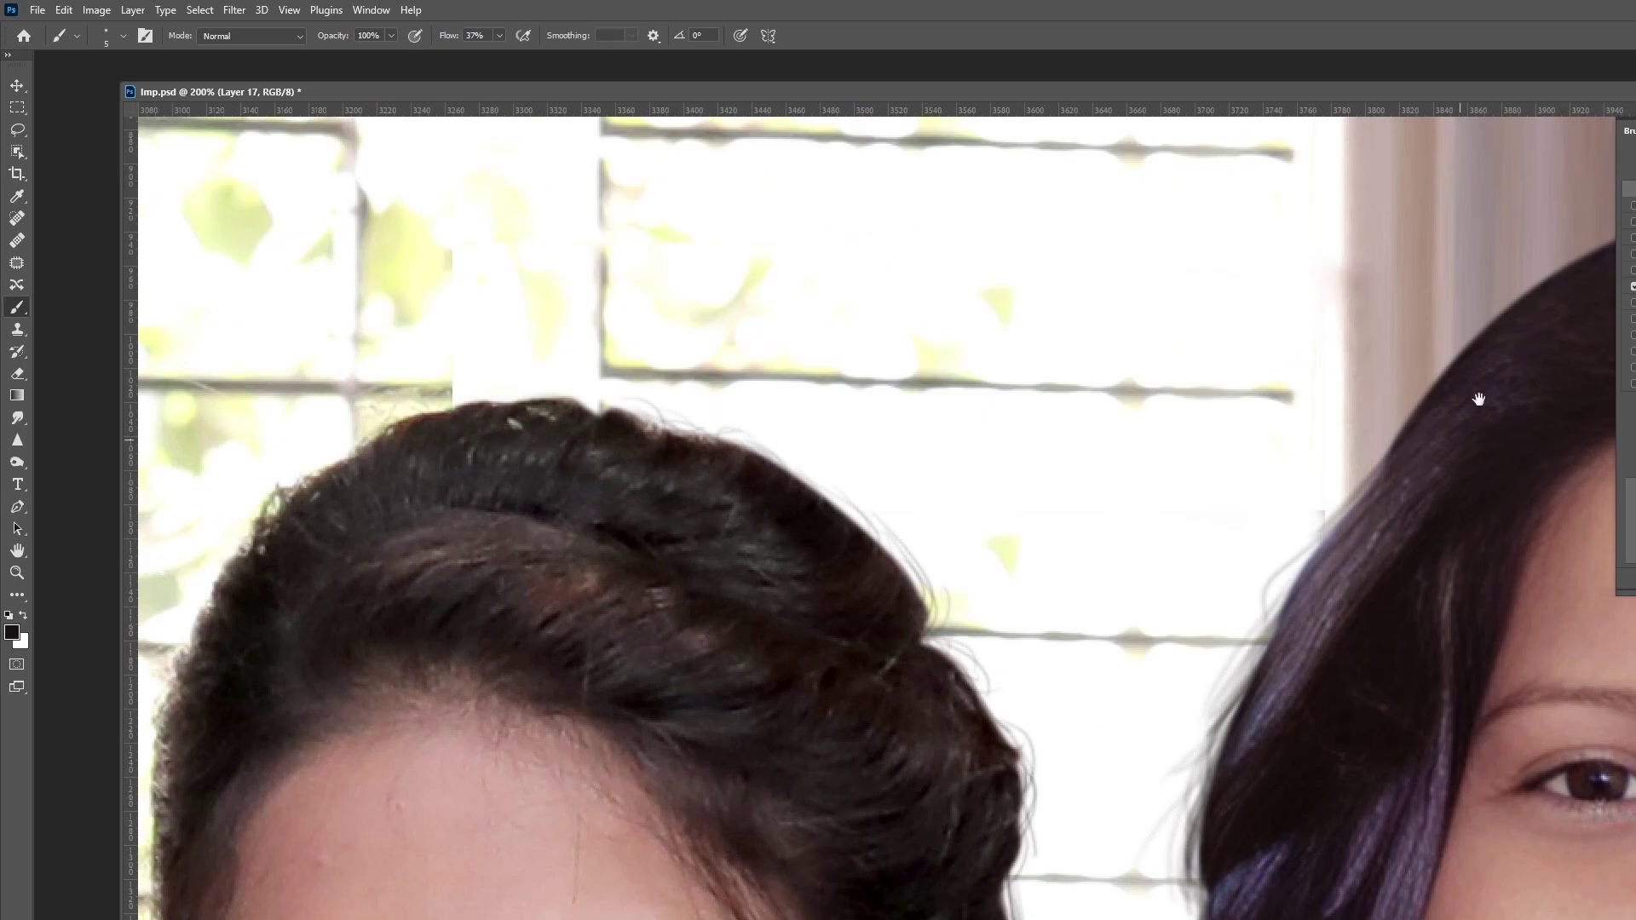
drag(1479, 399, 813, 698)
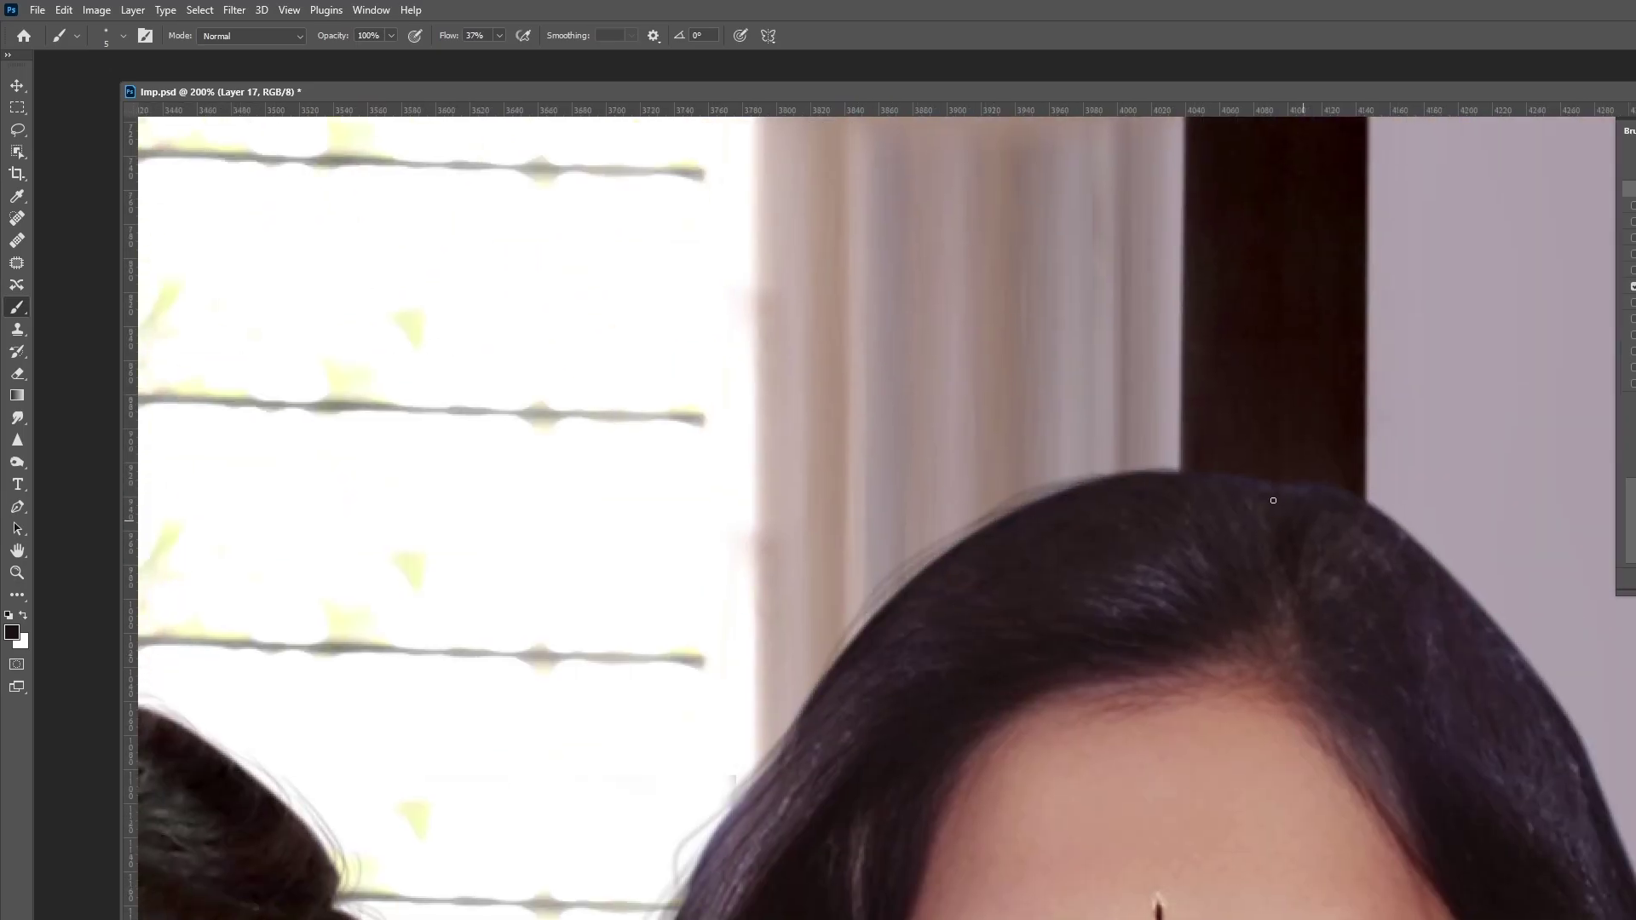
drag(1273, 500, 1076, 284)
drag(241, 649, 802, 474)
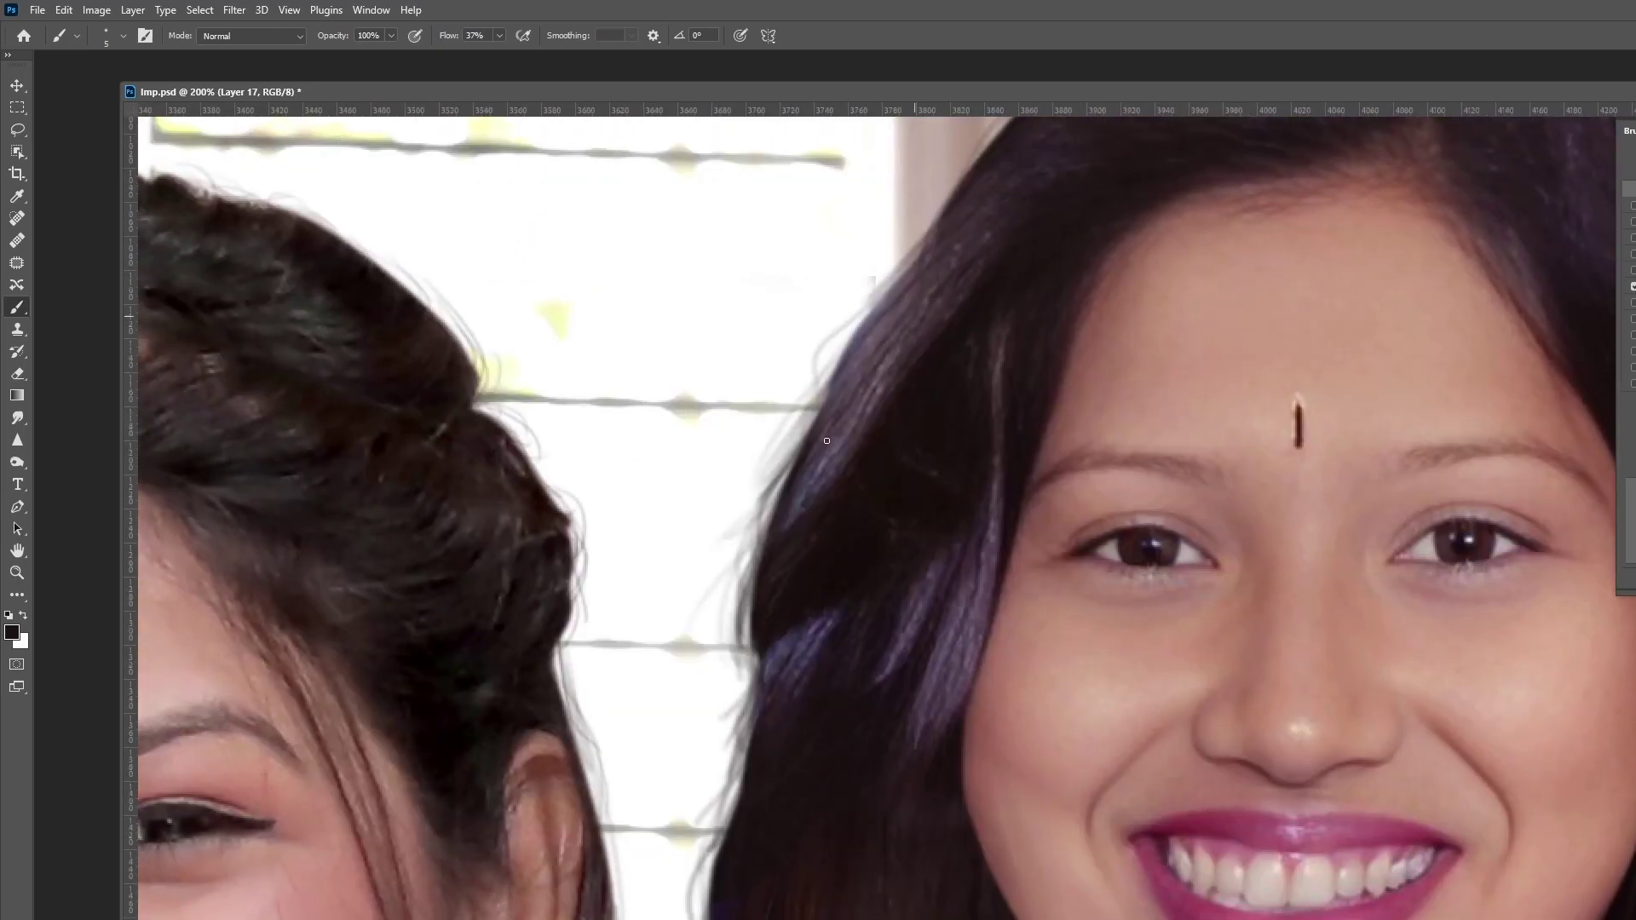
Step: Darken the pasted woman's light hair fringe around her forehead, neck, shoulder and neighbour
mouse_move(992, 491)
mouse_down()
mouse_move(793, 682)
mouse_move(1132, 264)
mouse_up()
drag(1312, 503, 1342, 788)
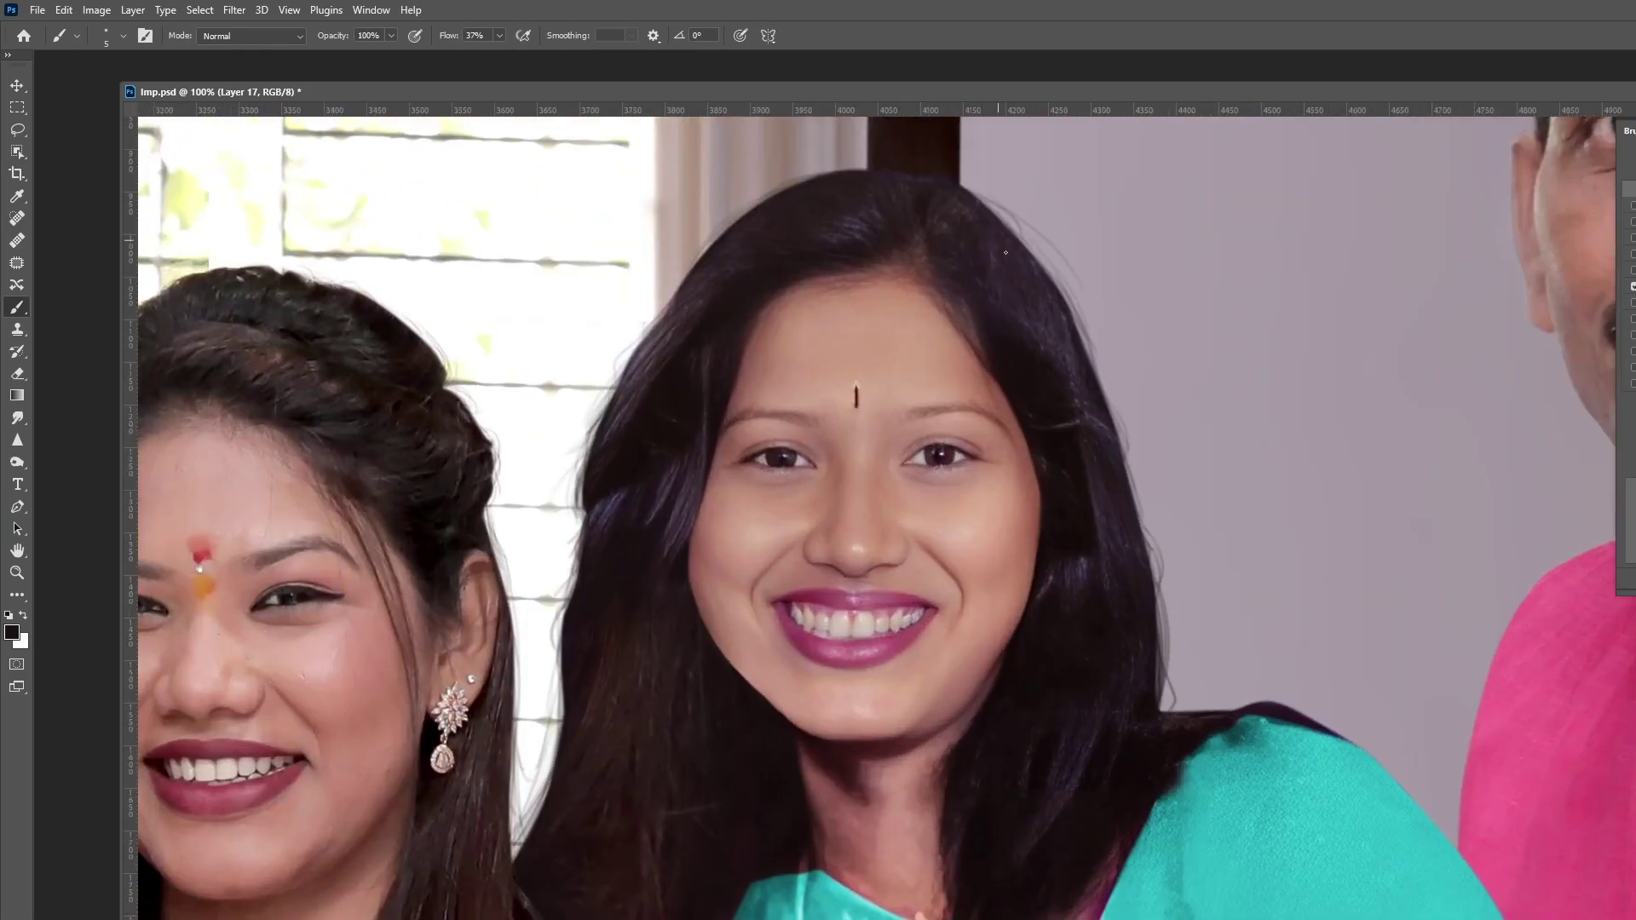
mouse_move(1231, 468)
mouse_down()
mouse_move(920, 633)
mouse_move(983, 493)
mouse_up()
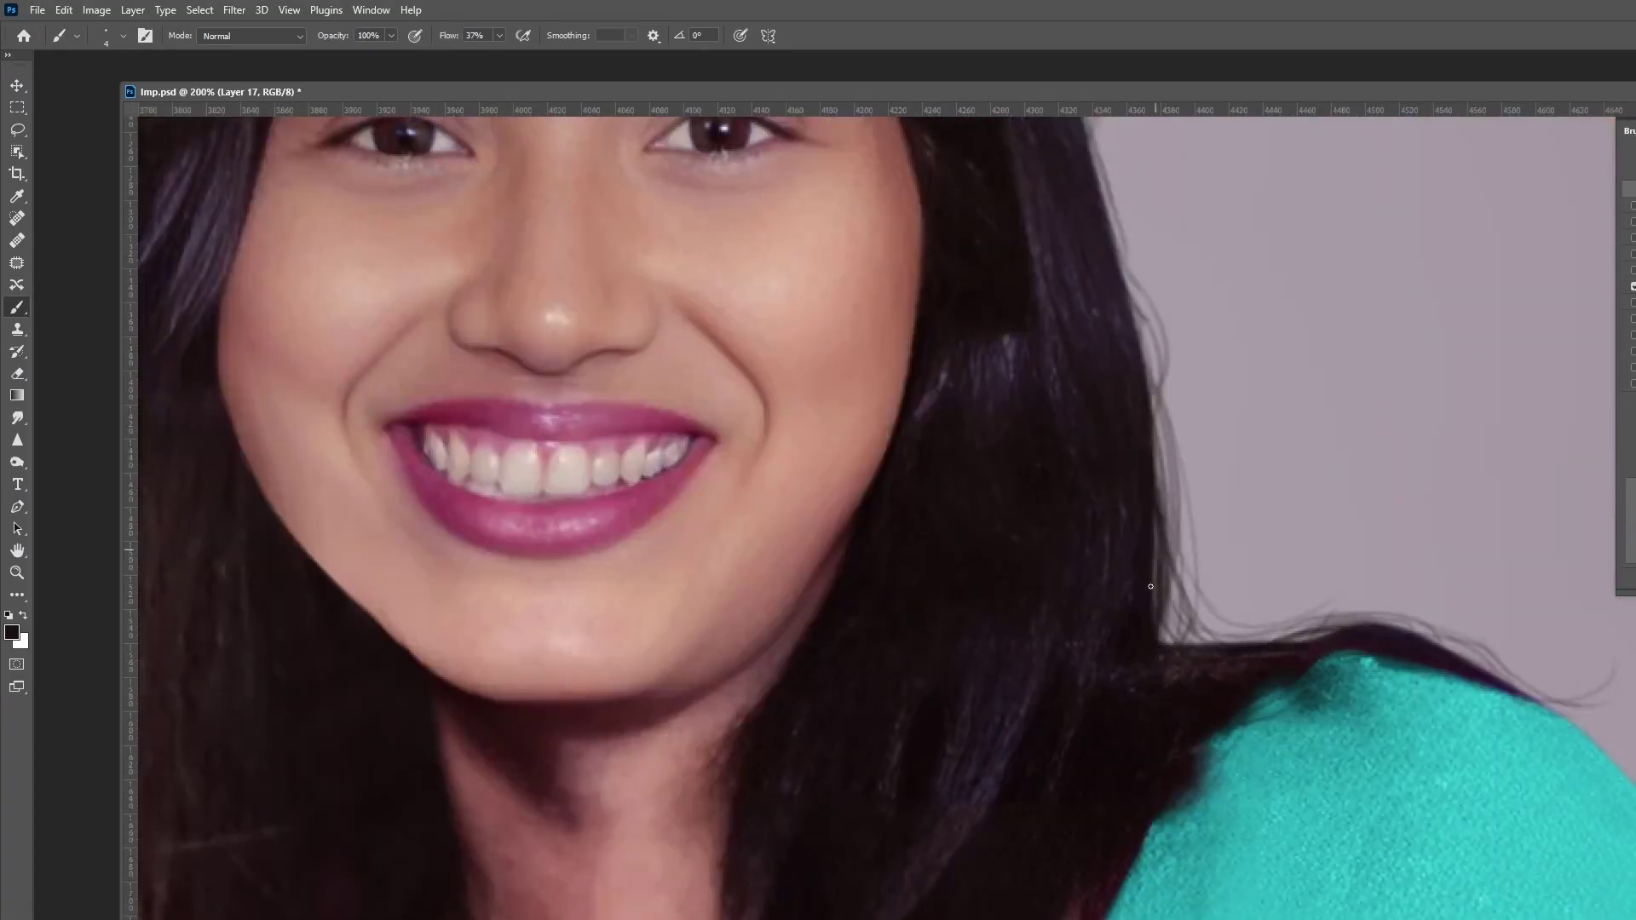
drag(1150, 587, 1229, 843)
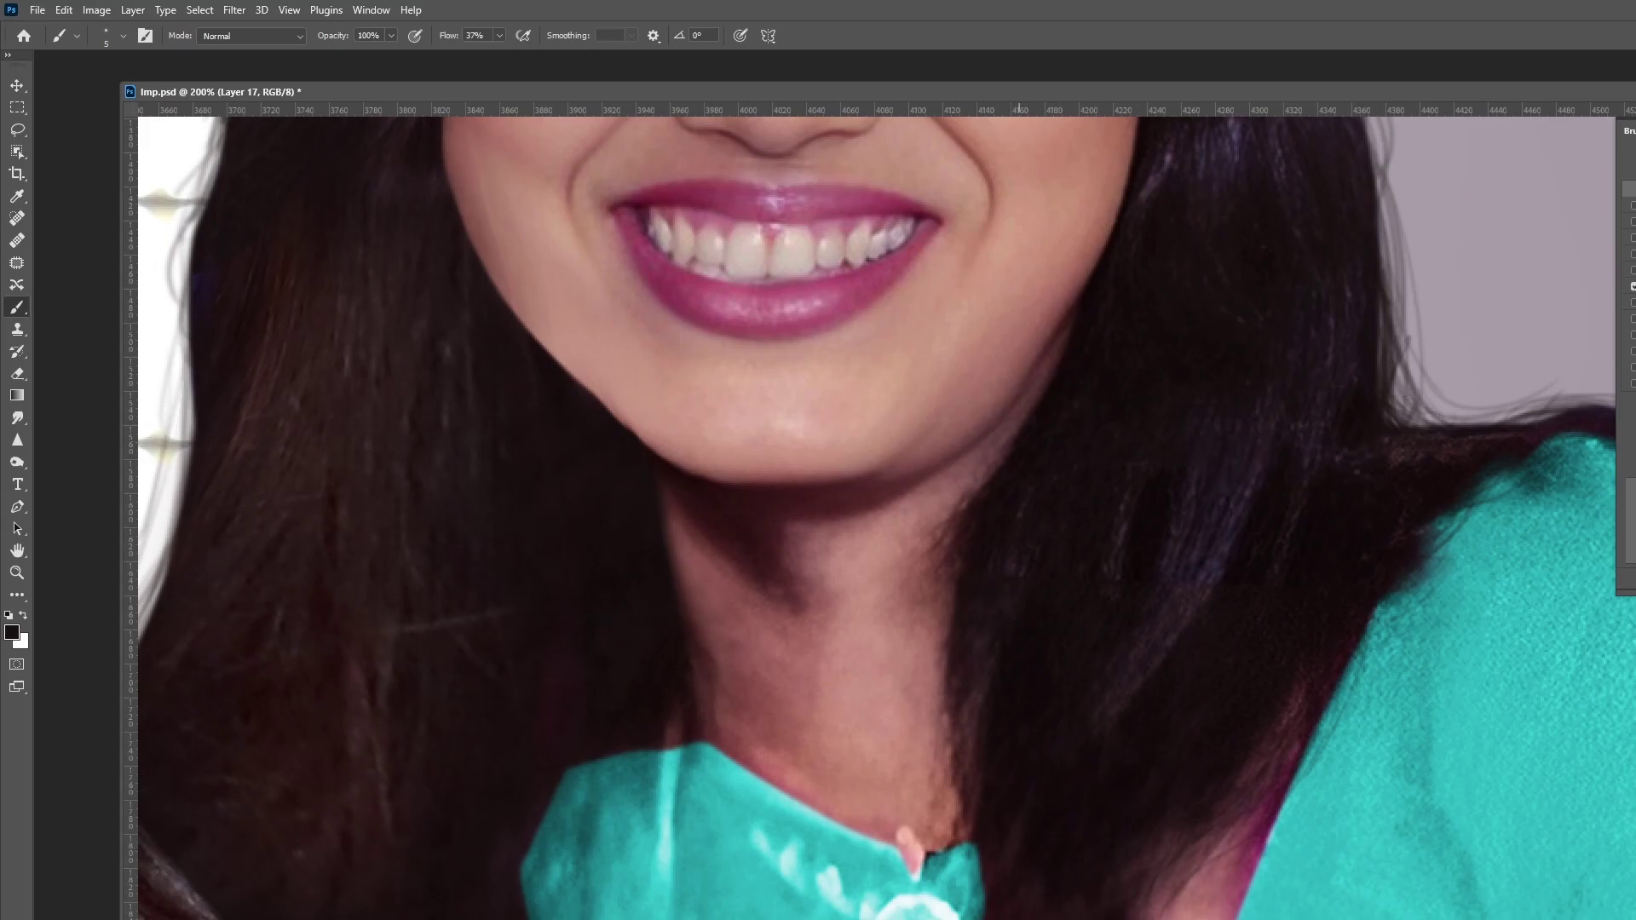
key(bracketright)
key(bracketright)
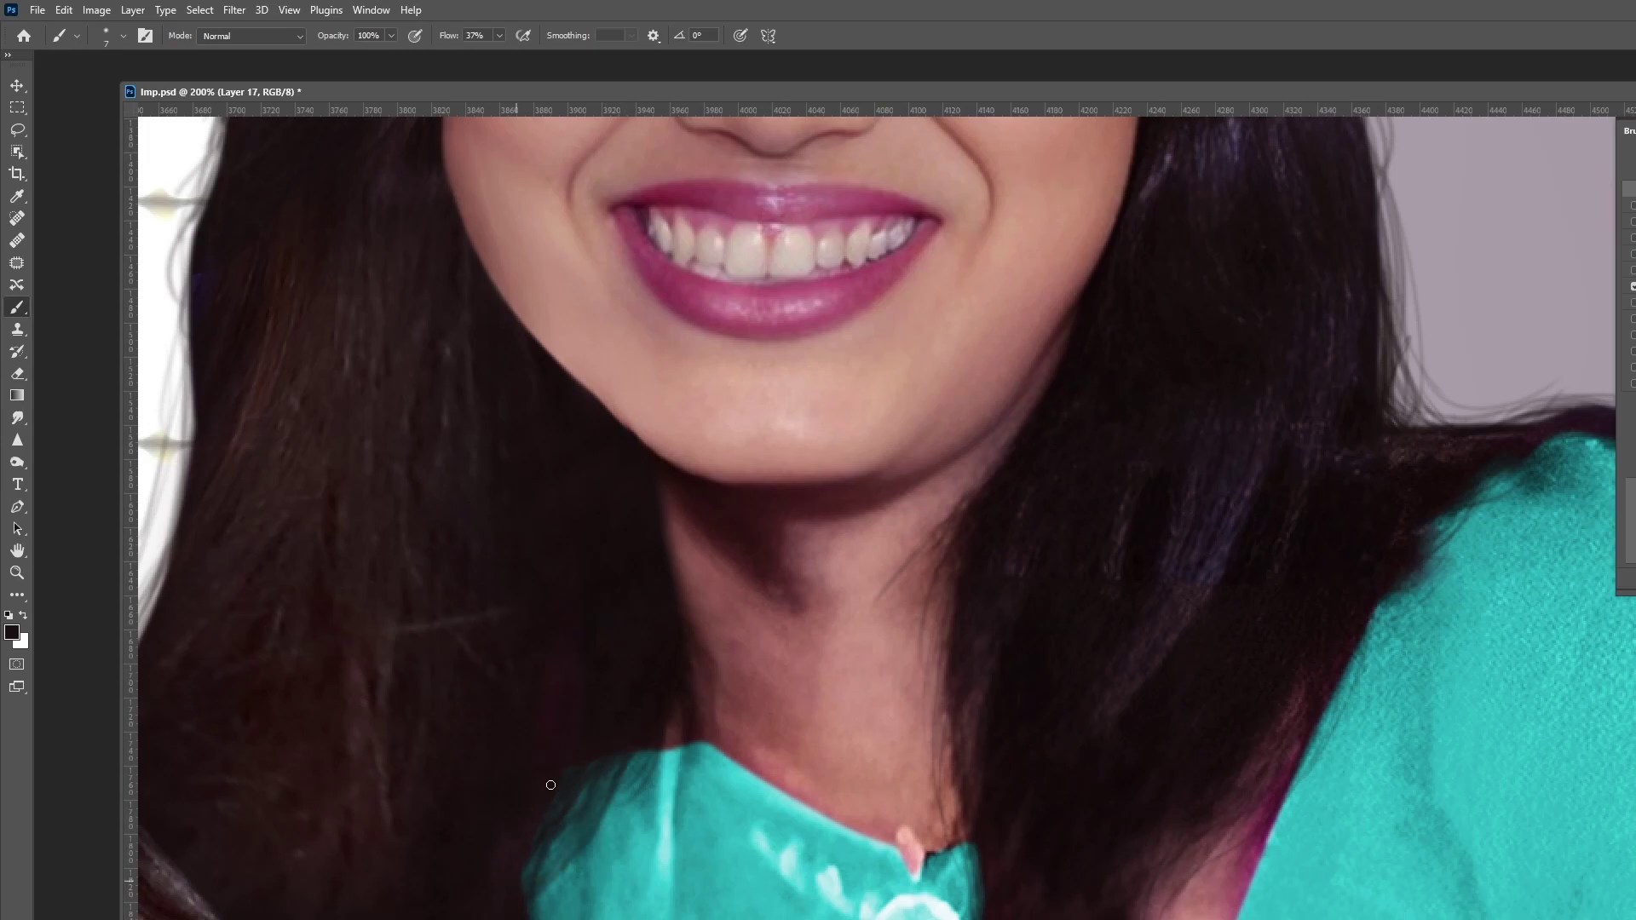
mouse_move(593, 733)
mouse_down()
mouse_move(1063, 550)
mouse_move(1166, 895)
mouse_up()
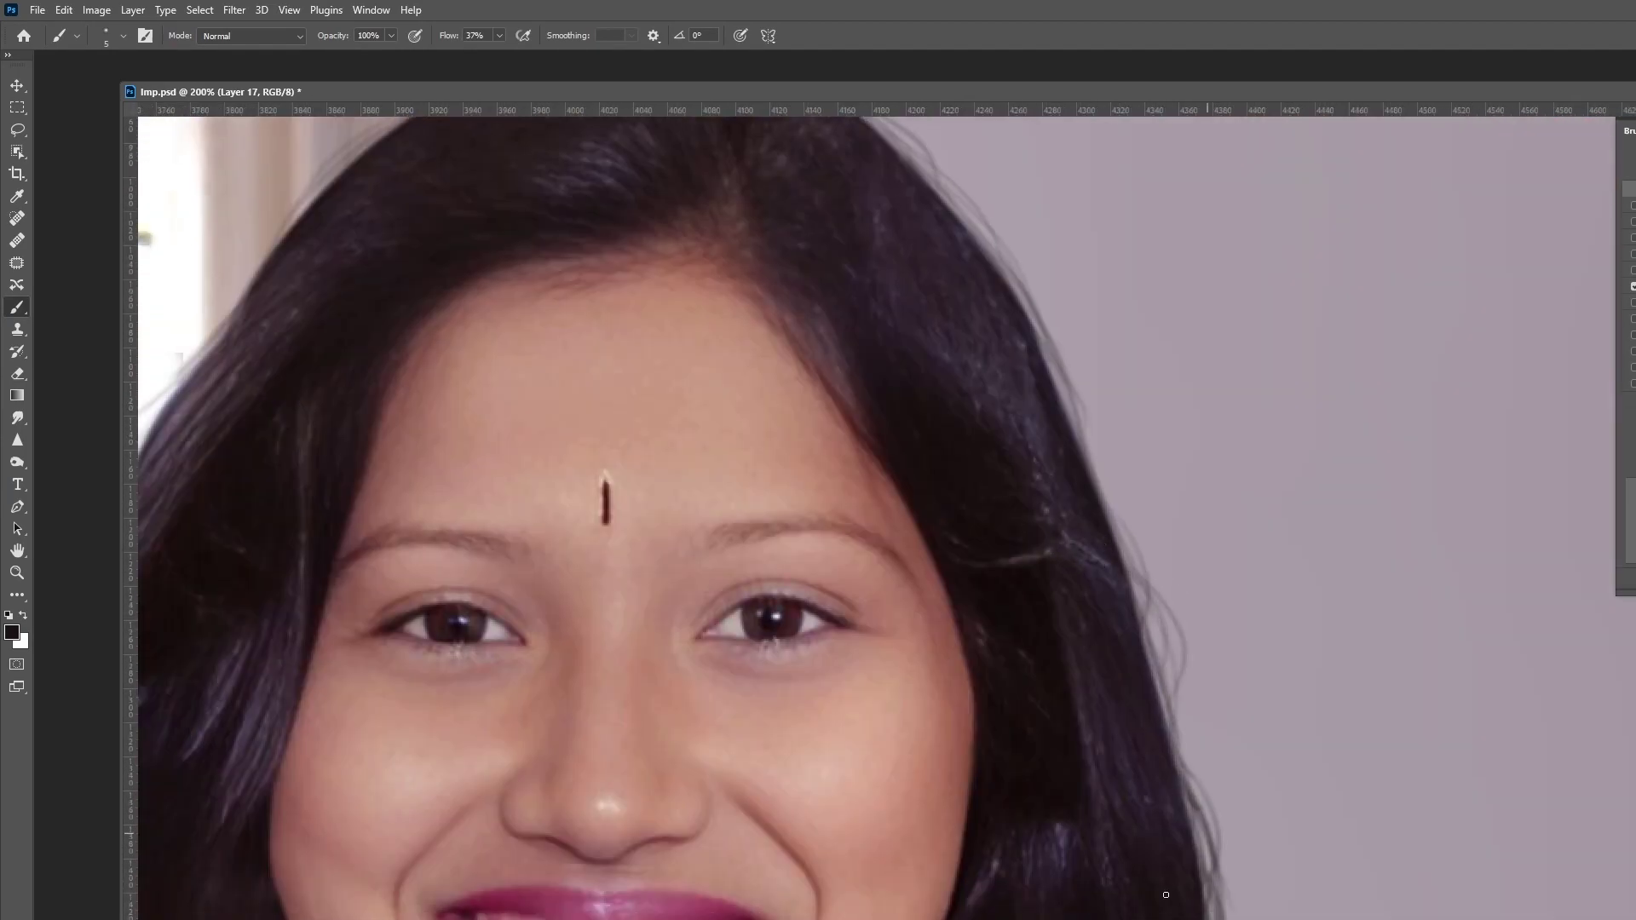
drag(1051, 442, 994, 426)
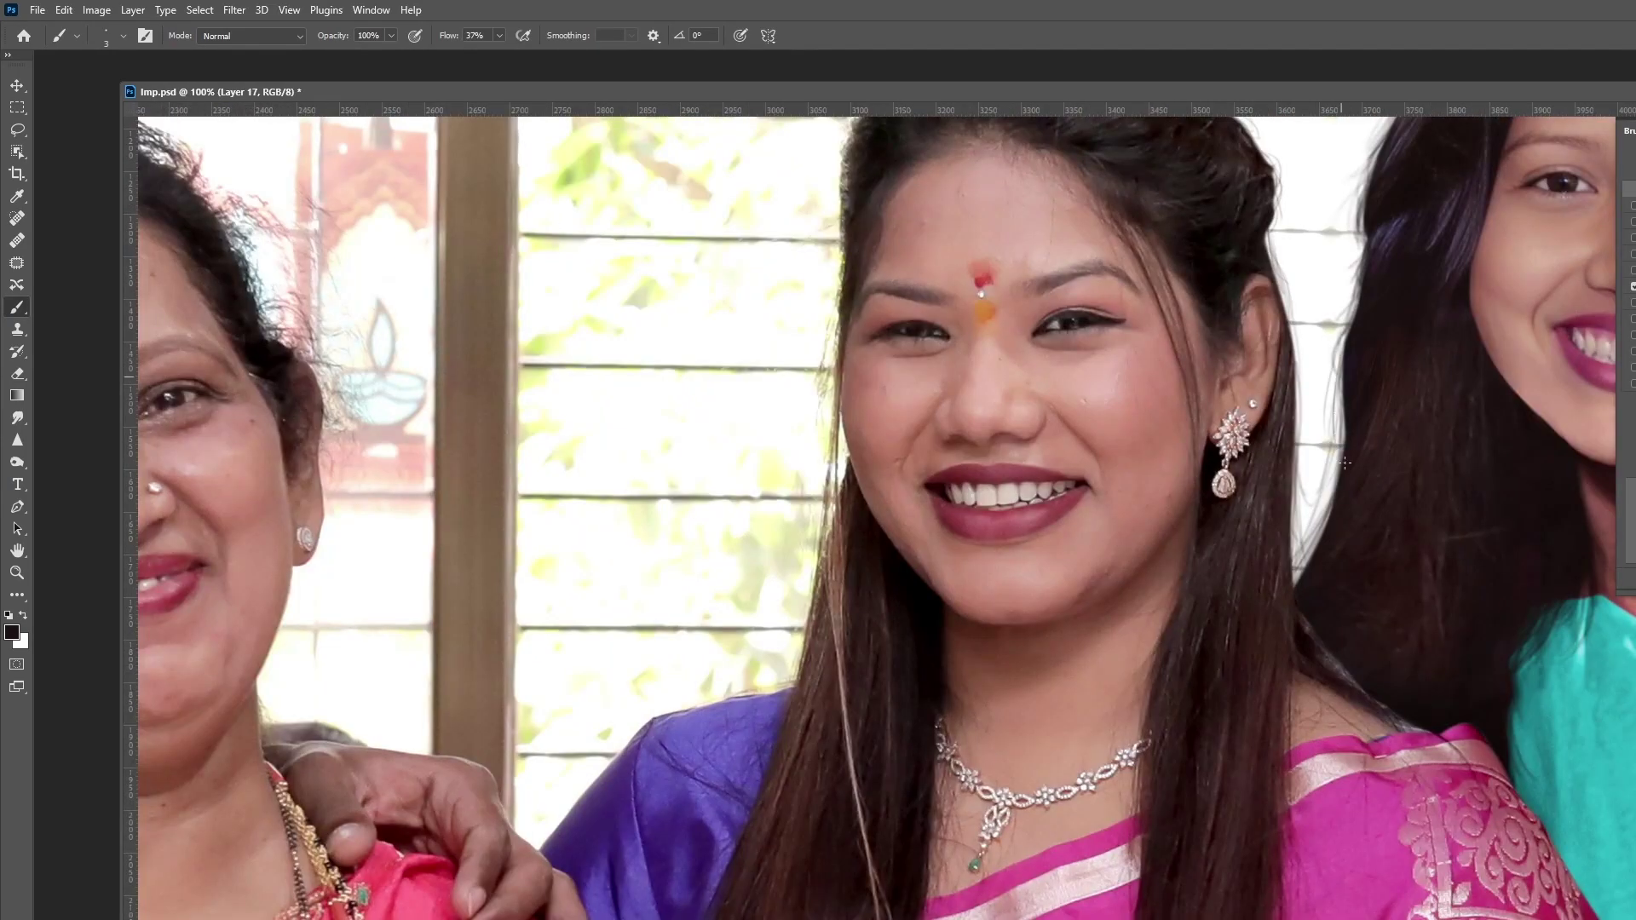
key(bracketleft)
key(bracketleft)
mouse_move(697, 592)
mouse_down()
mouse_move(1223, 514)
mouse_move(1322, 778)
mouse_up()
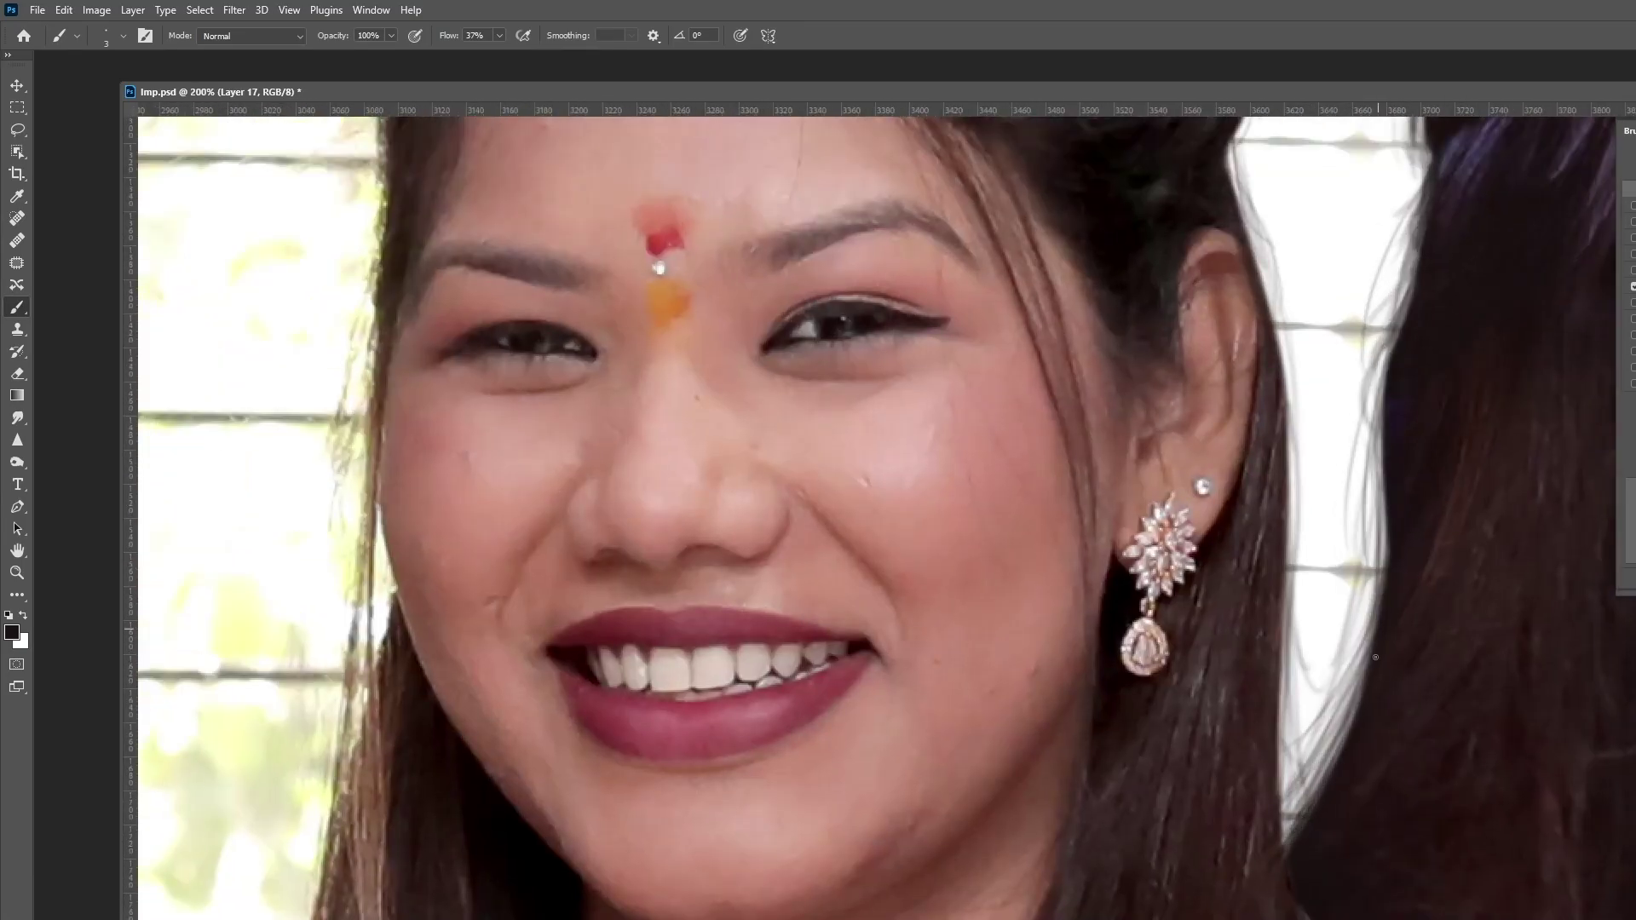
drag(1376, 657, 1459, 253)
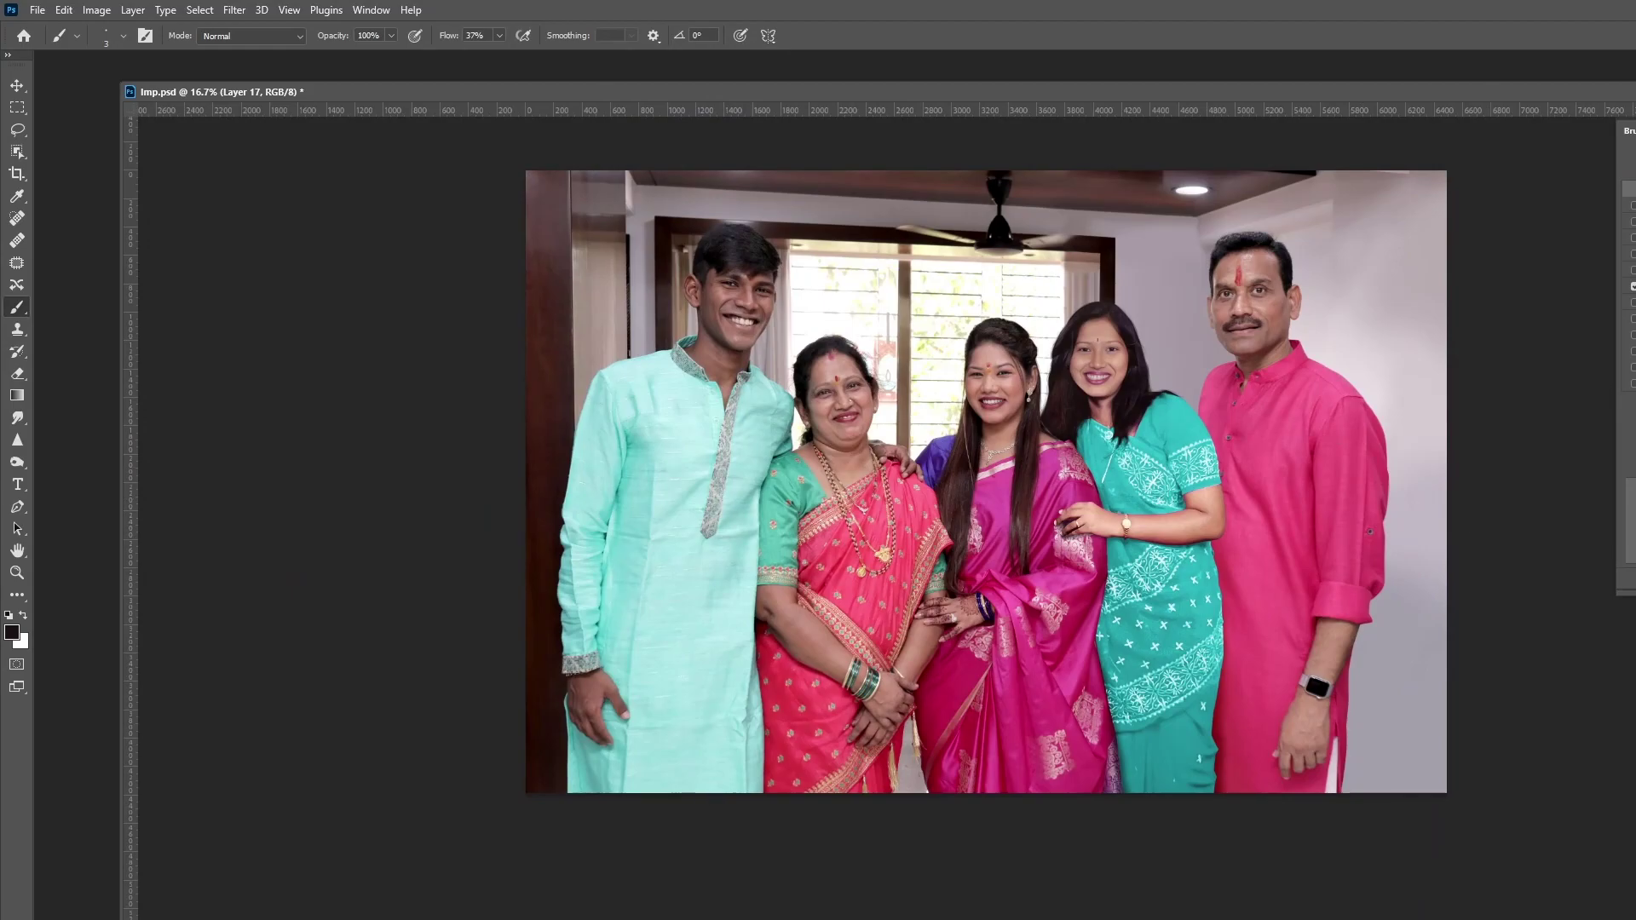
Step: Sample the teal dress colour, then a skin tone from the photo as painting colour
scroll(993, 629, up, 1)
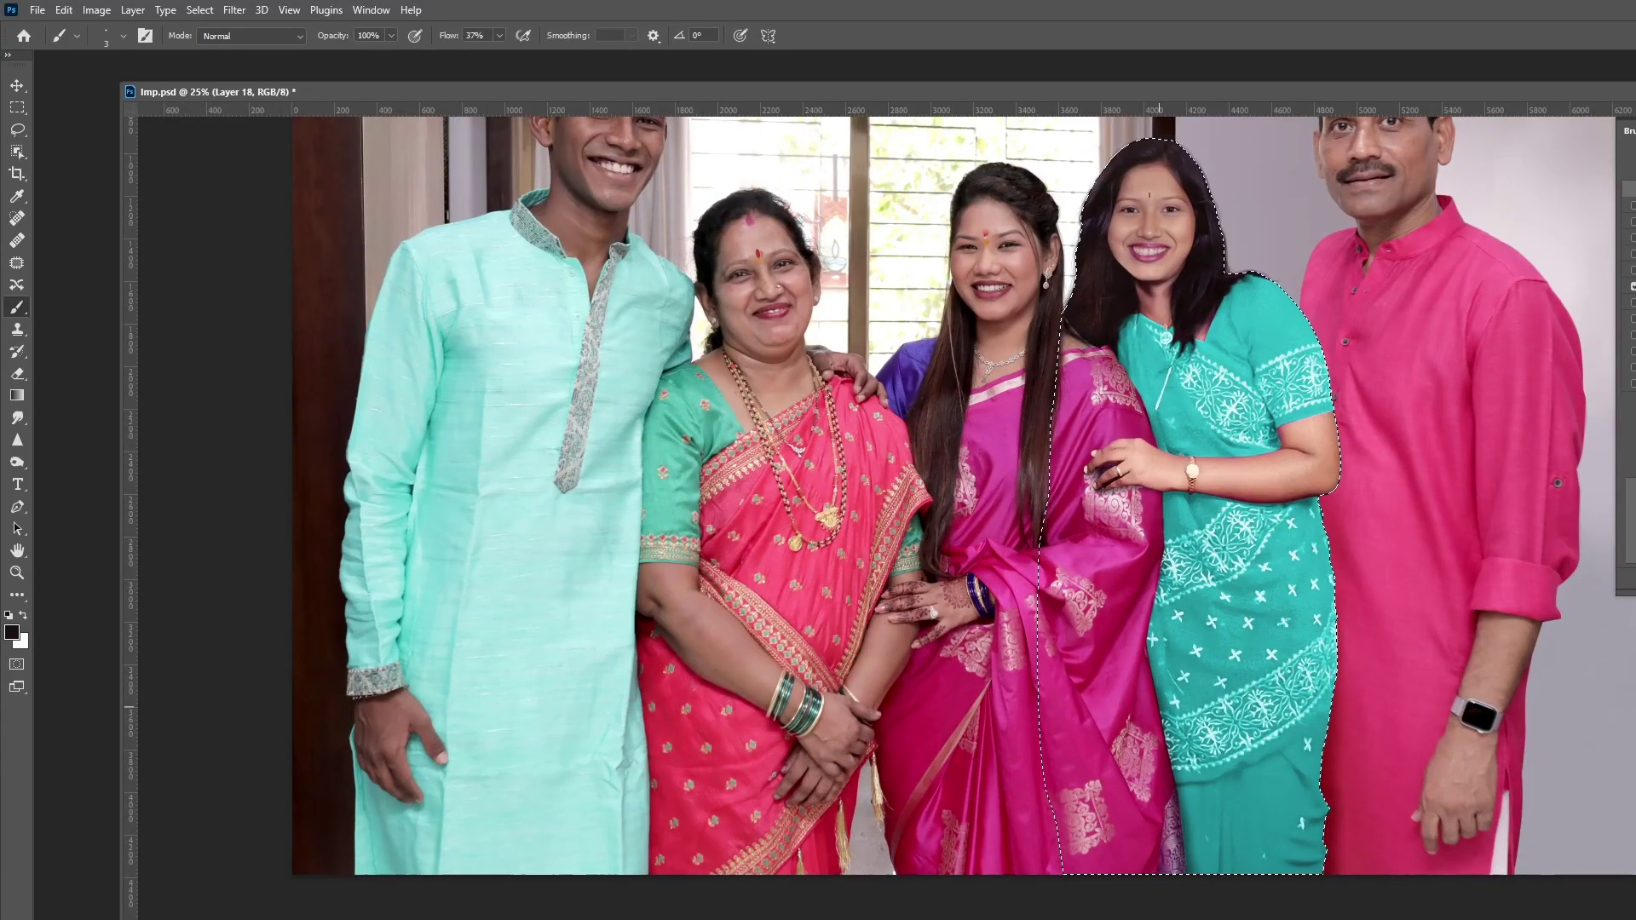
alt+click(1258, 797)
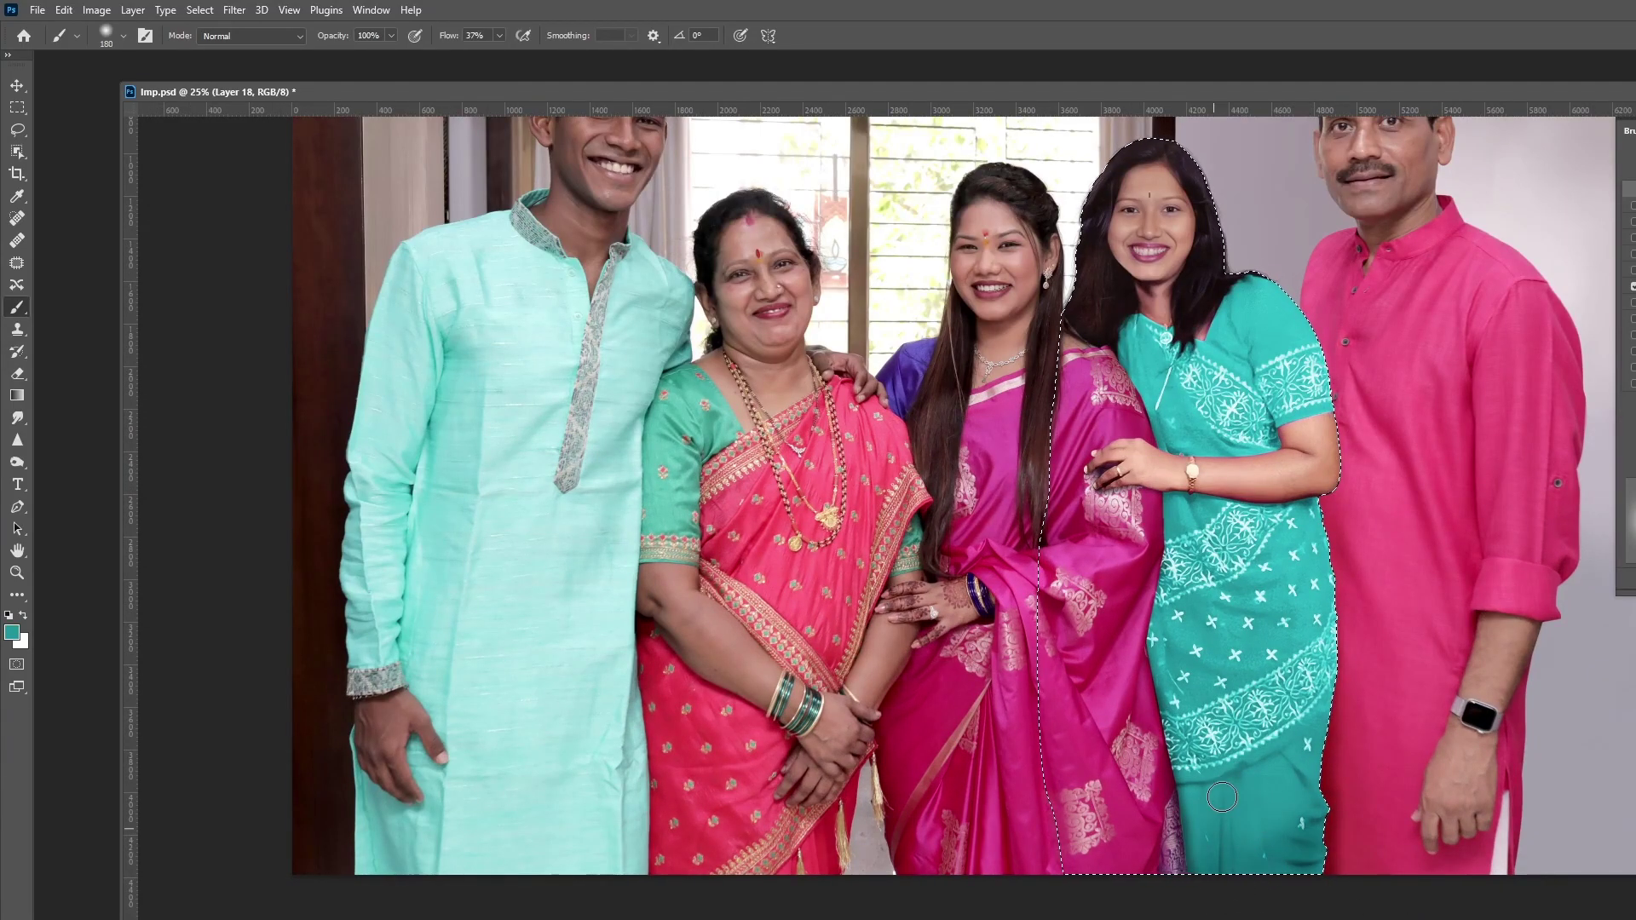
key(bracketright)
key(bracketright)
key(bracketright)
key(bracketleft)
key(bracketleft)
key(bracketleft)
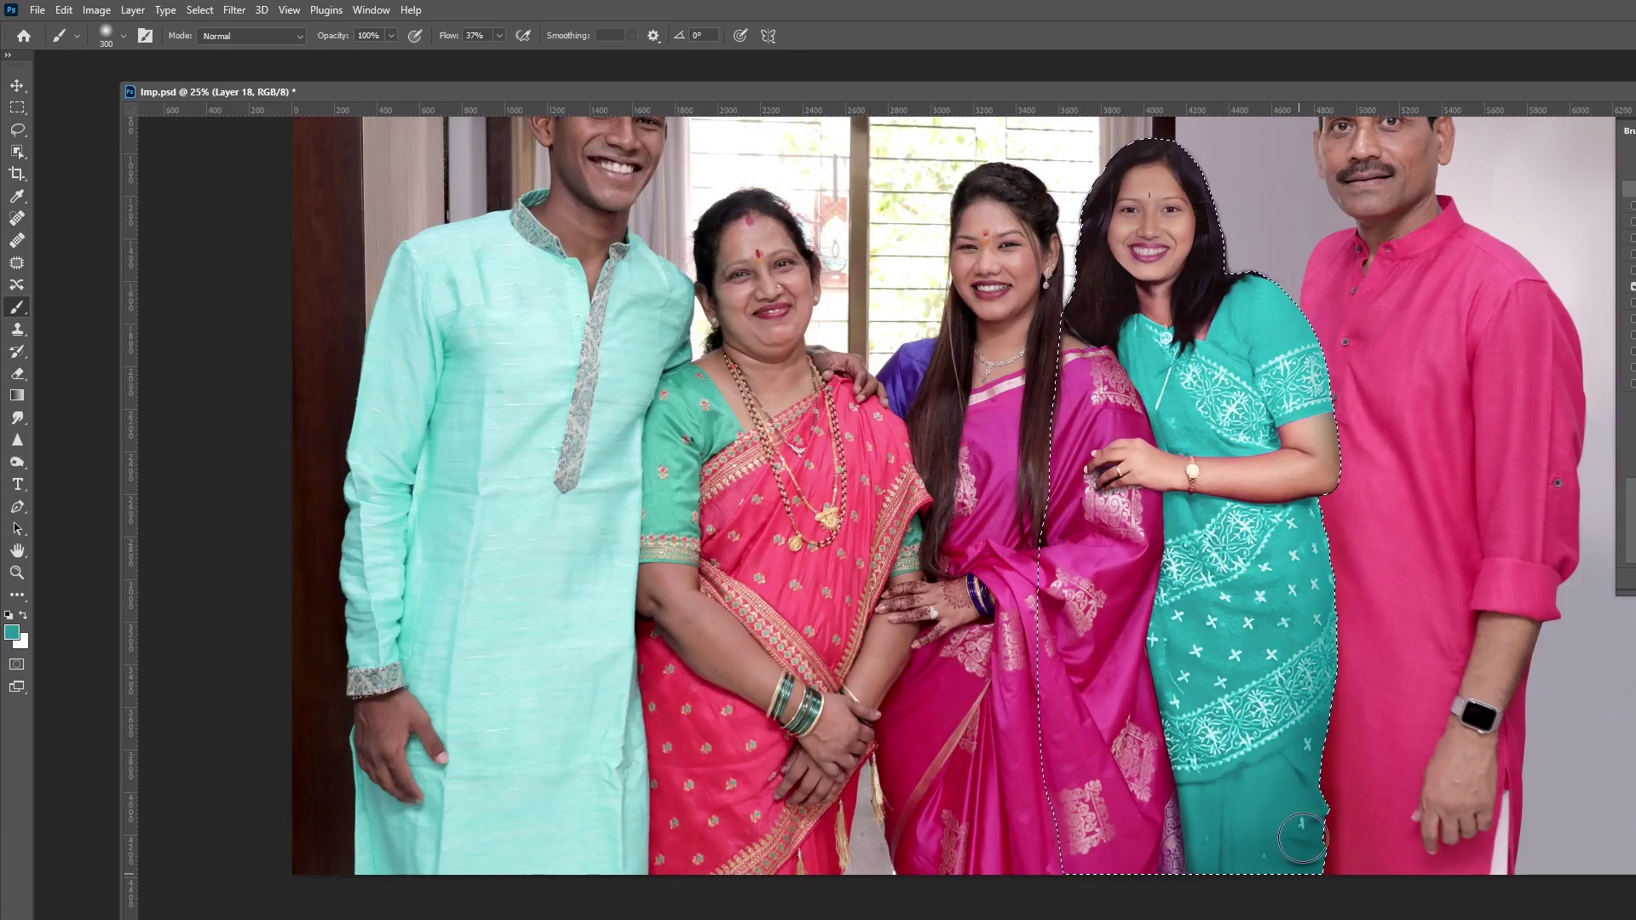
scroll(1444, 286, up, 2)
alt+click(1172, 622)
scroll(1235, 692, down, 2)
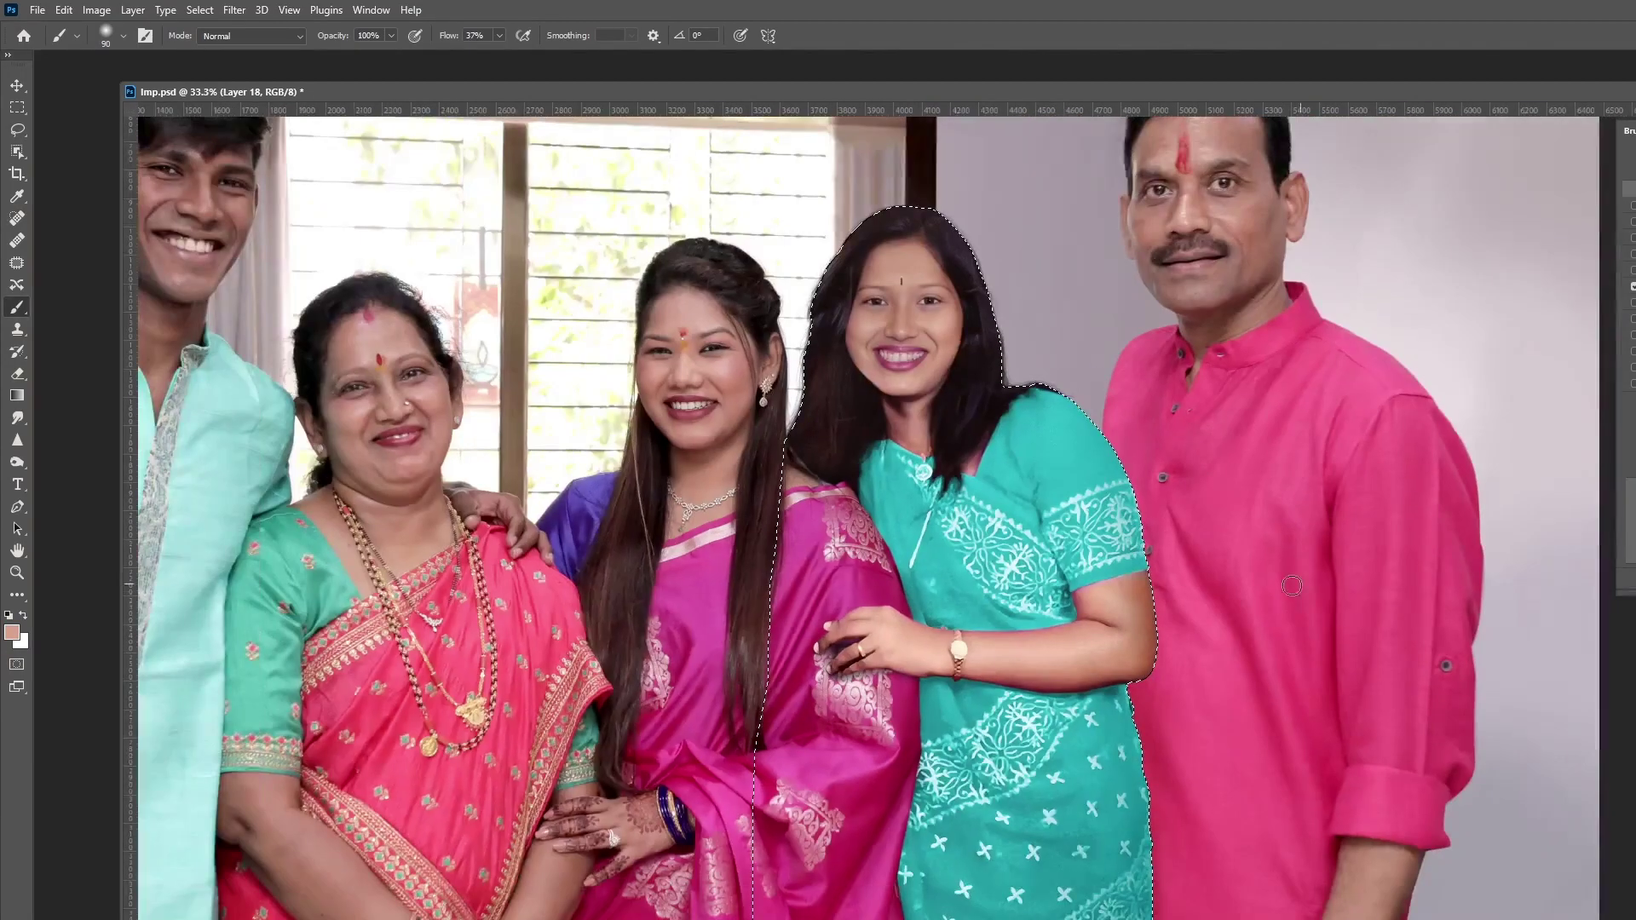
scroll(1240, 742, up, 1)
scroll(1244, 801, up, 1)
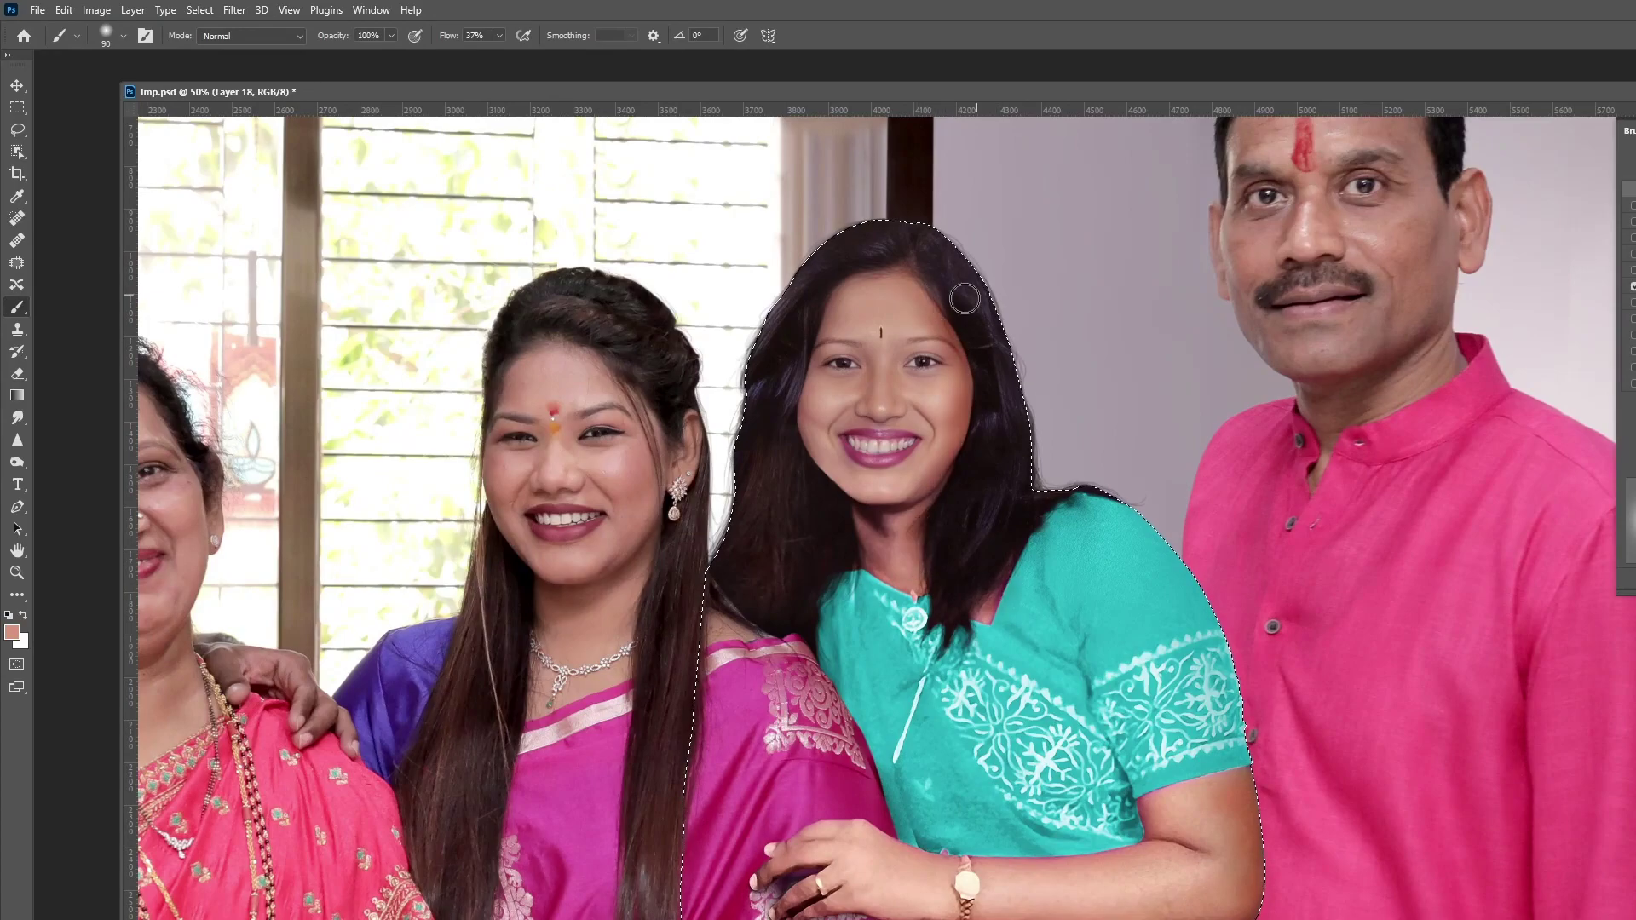
scroll(502, 372, up, 1)
scroll(1188, 161, down, 2)
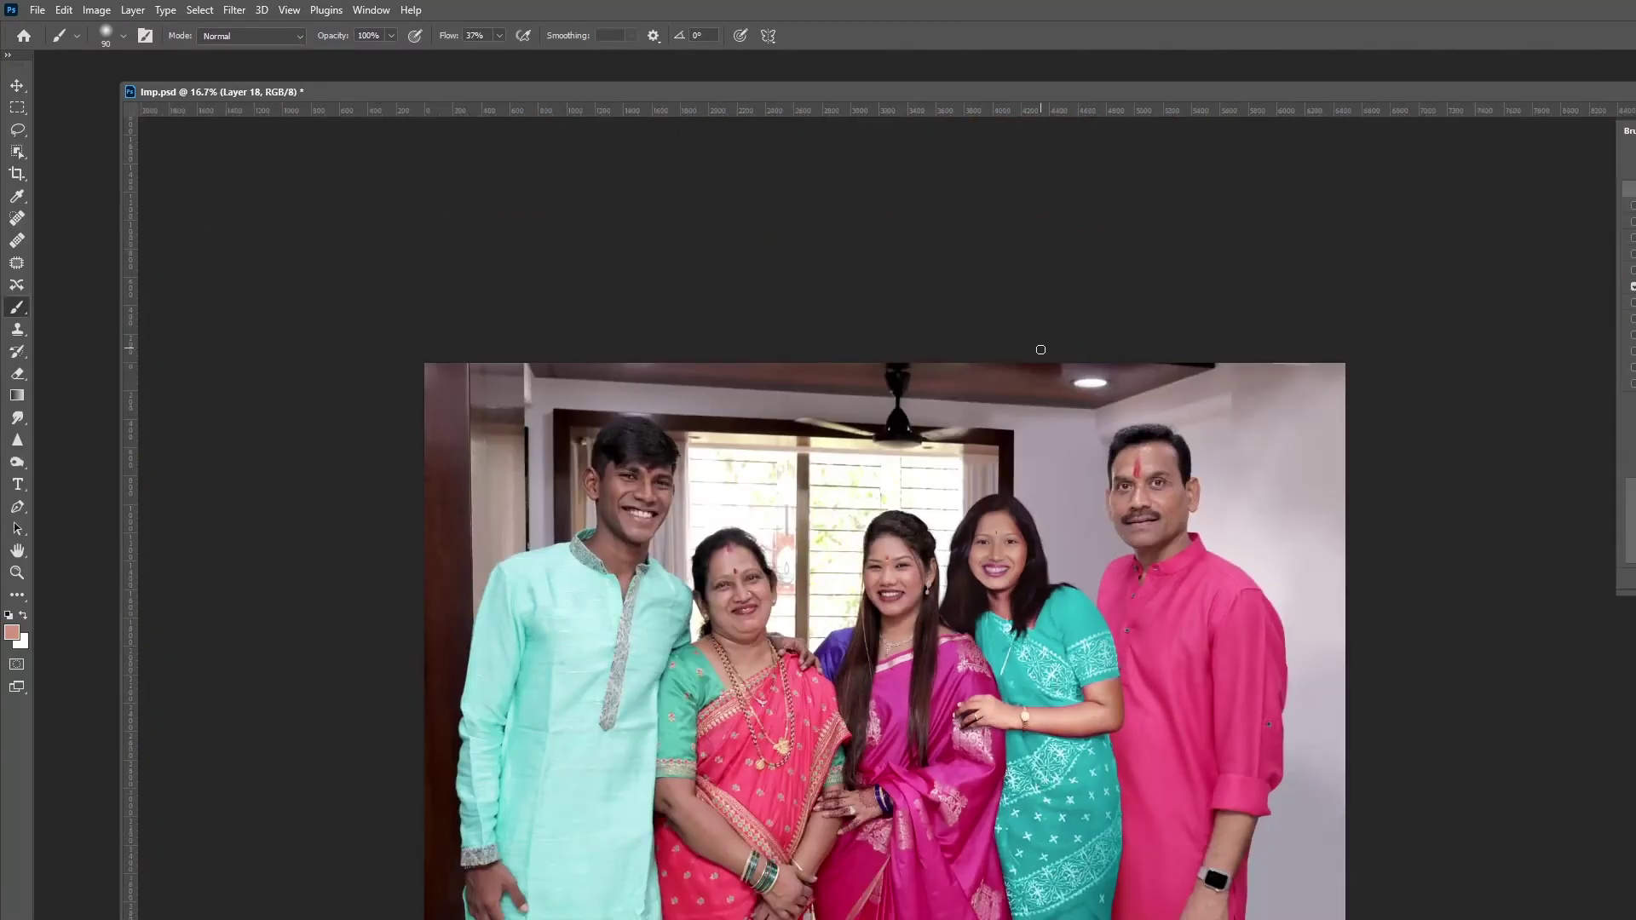
scroll(1187, 161, up, 1)
scroll(992, 625, down, 2)
scroll(992, 623, up, 1)
Step: Check the faces with the Eraser, return to painting, then bring up the Windows Start menu
key(e)
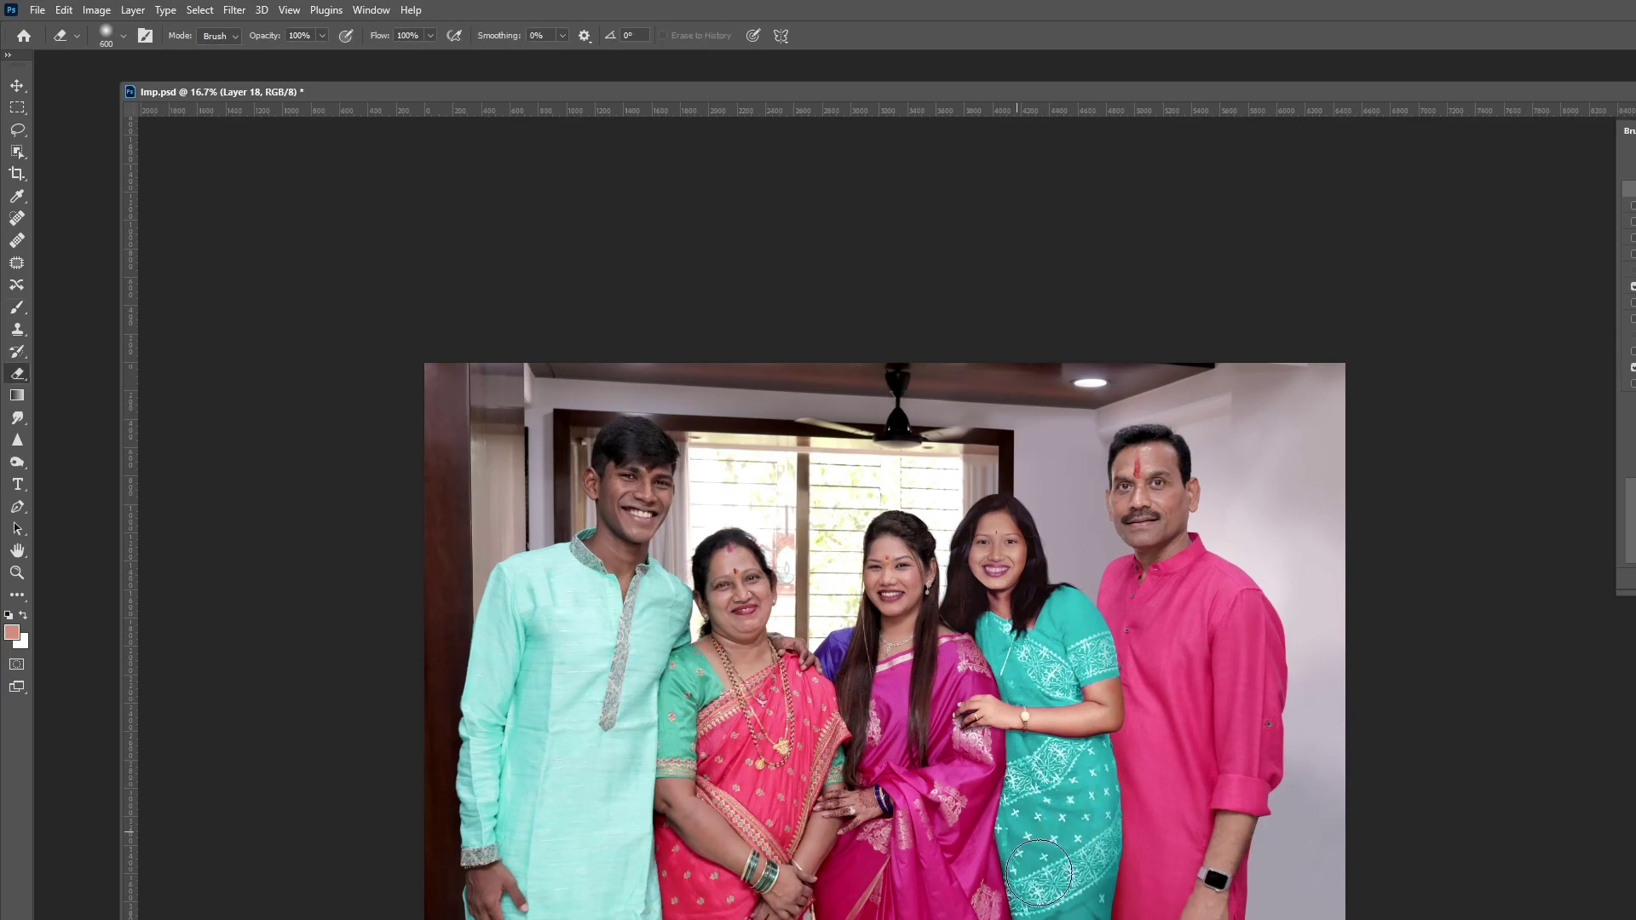
scroll(1190, 248, up, 2)
scroll(1091, 351, up, 1)
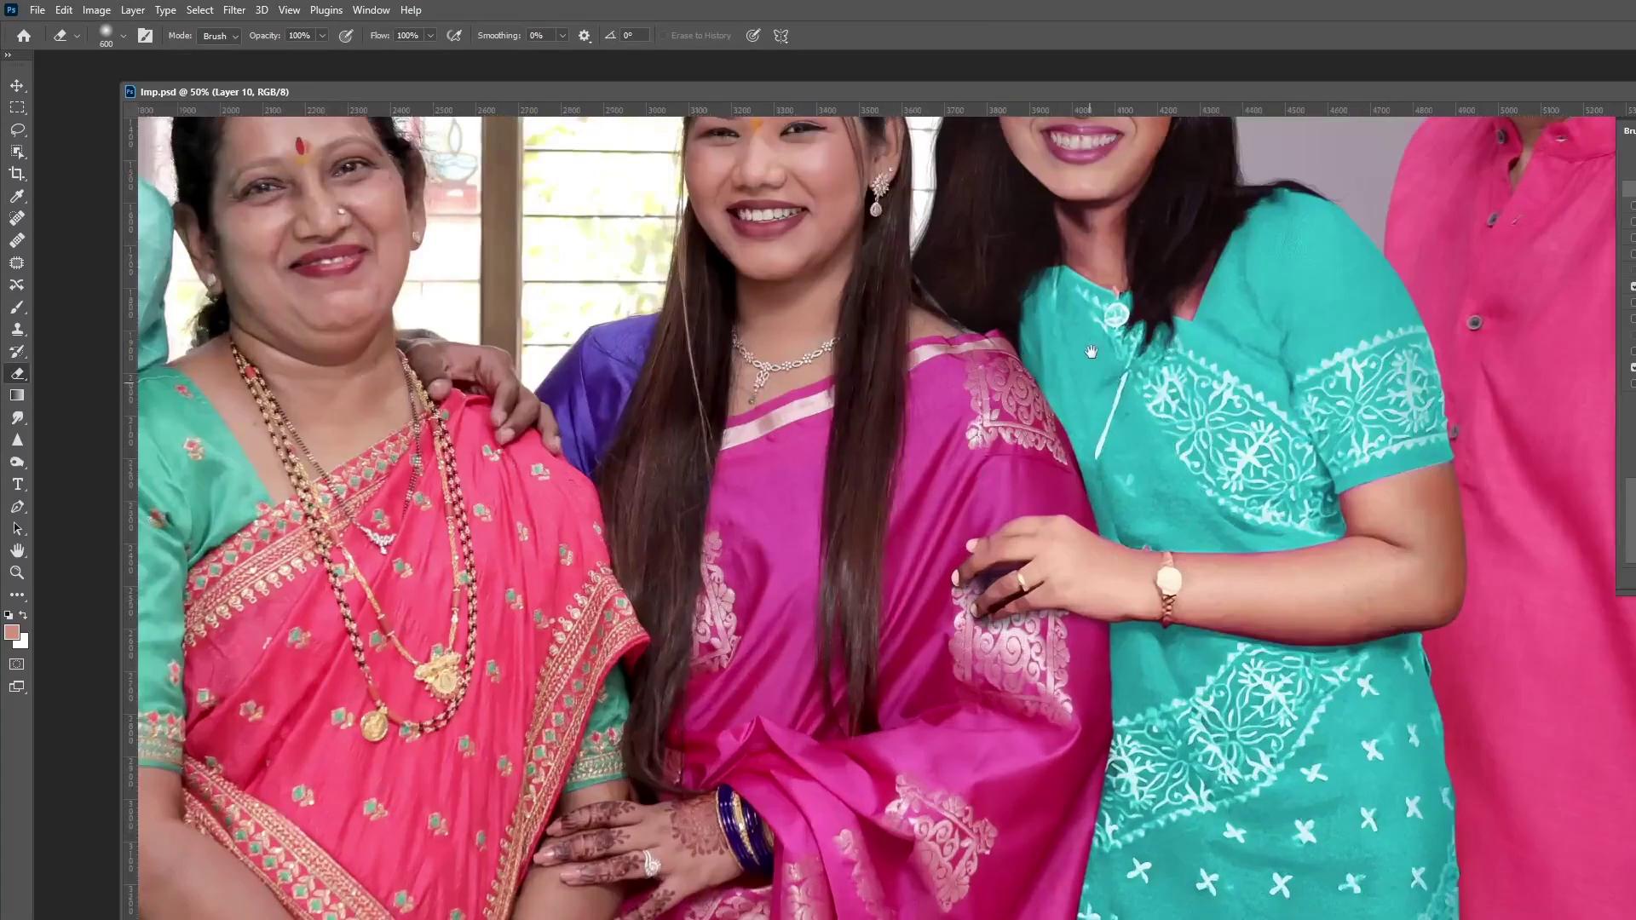
click(21, 309)
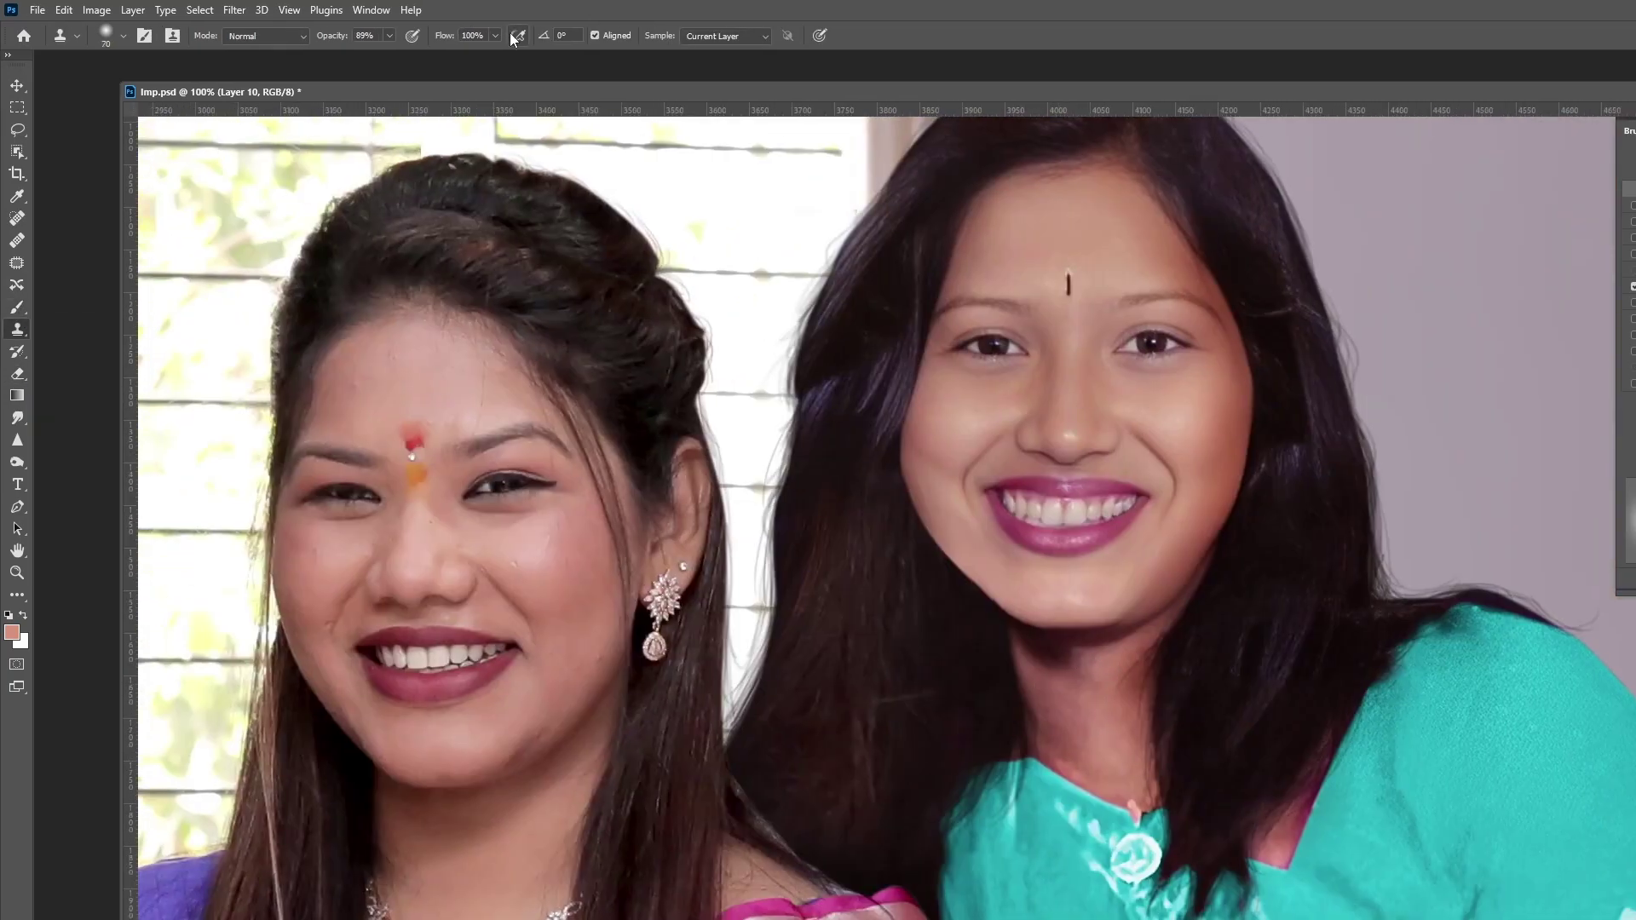
key(super)
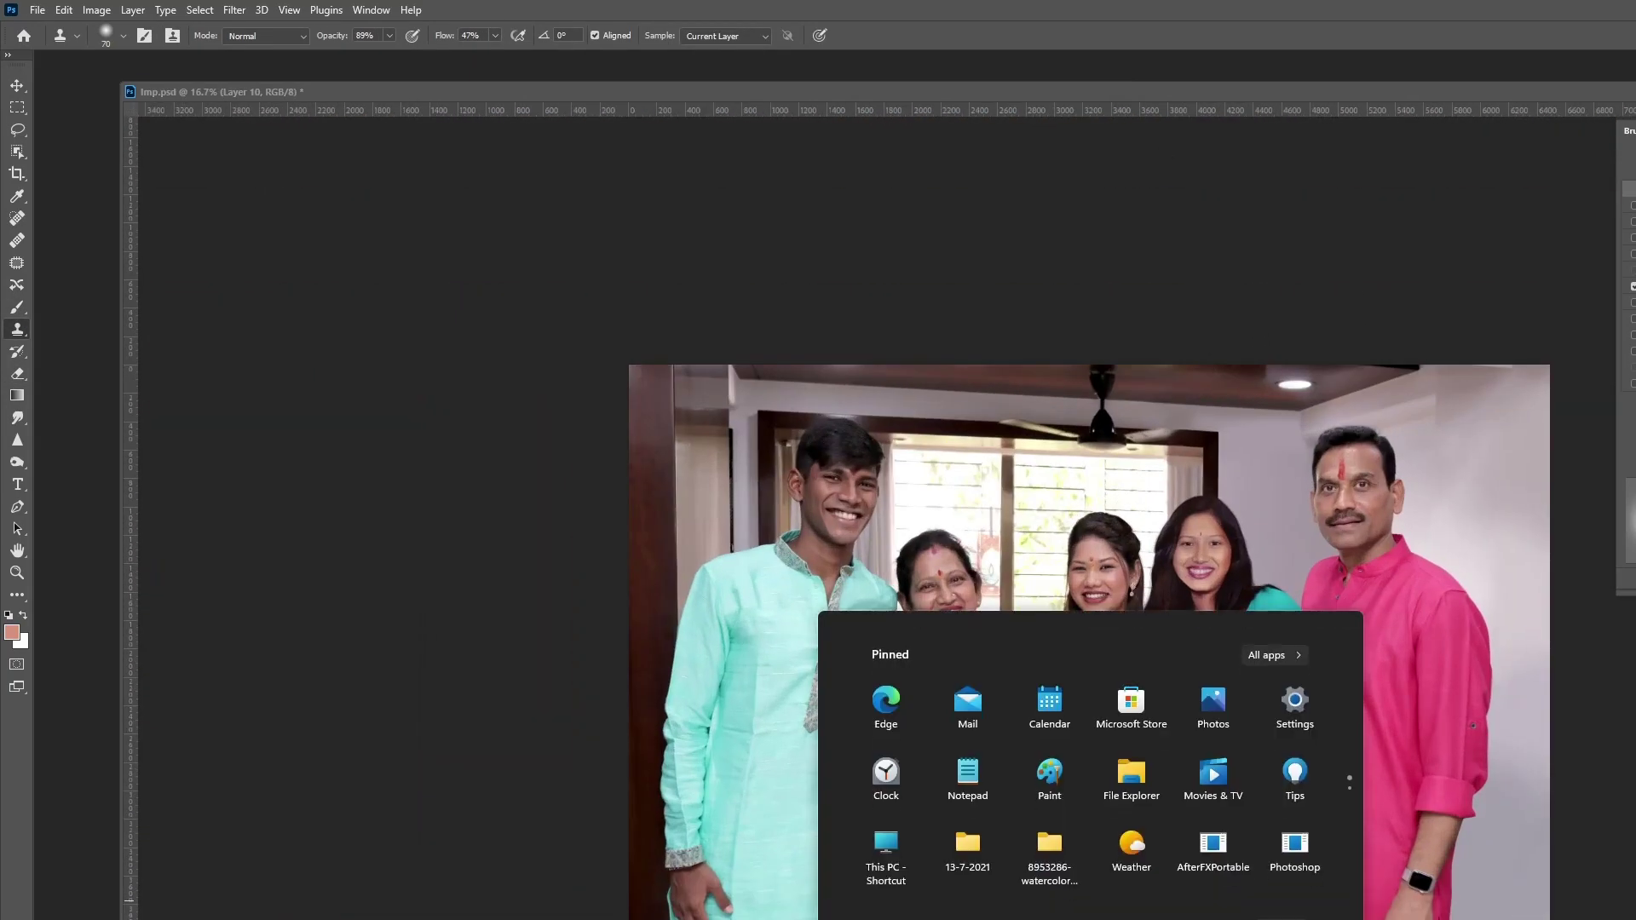